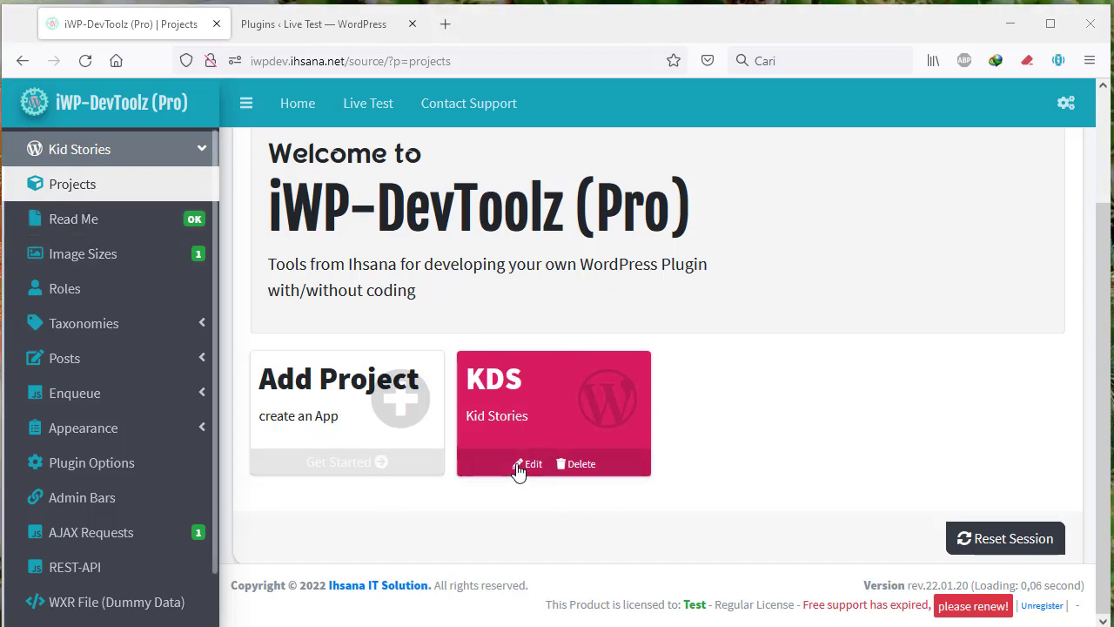
- Activate the Elementor and Kid Stories plugins on the WordPress test site
{"action": "left_click", "coordinate": [311, 24]}
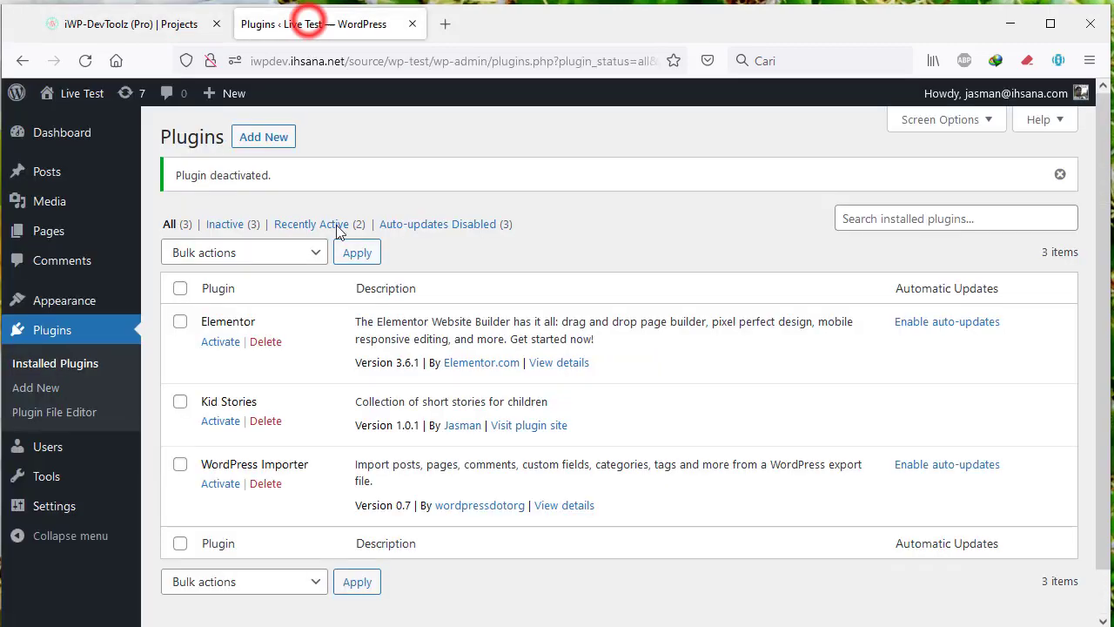
{"action": "left_click", "coordinate": [220, 342]}
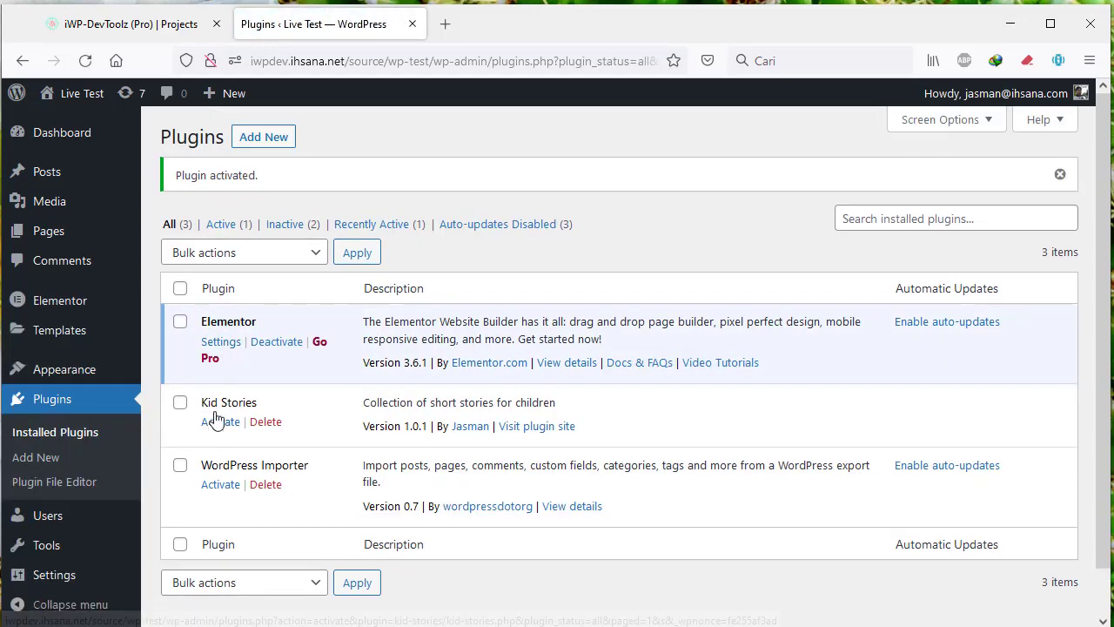
{"action": "left_click", "coordinate": [165, 25]}
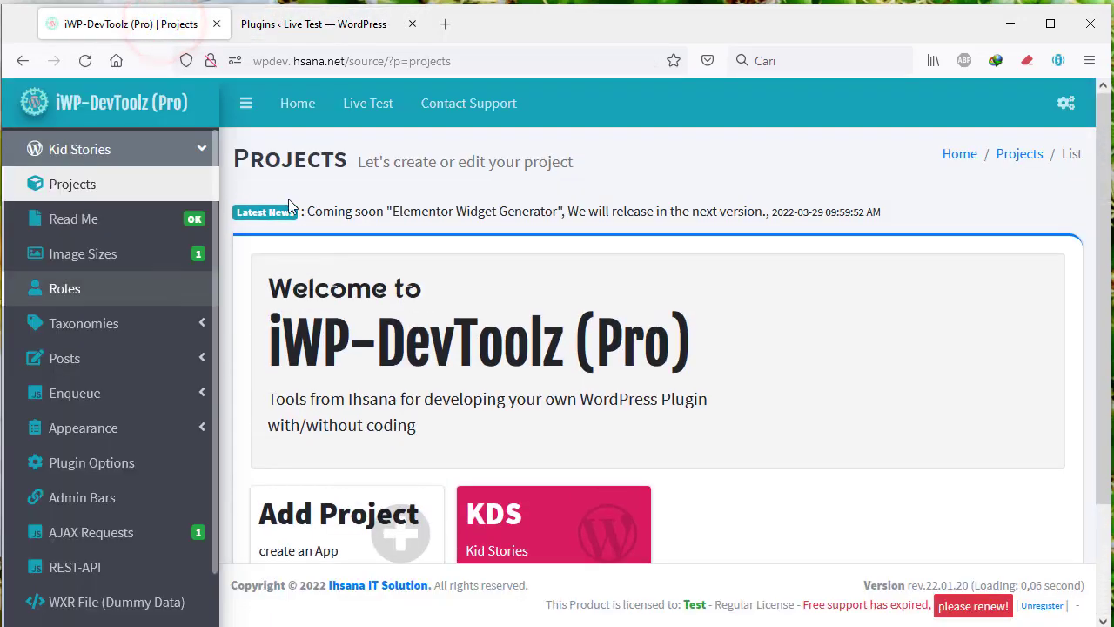
{"action": "left_click", "coordinate": [341, 19]}
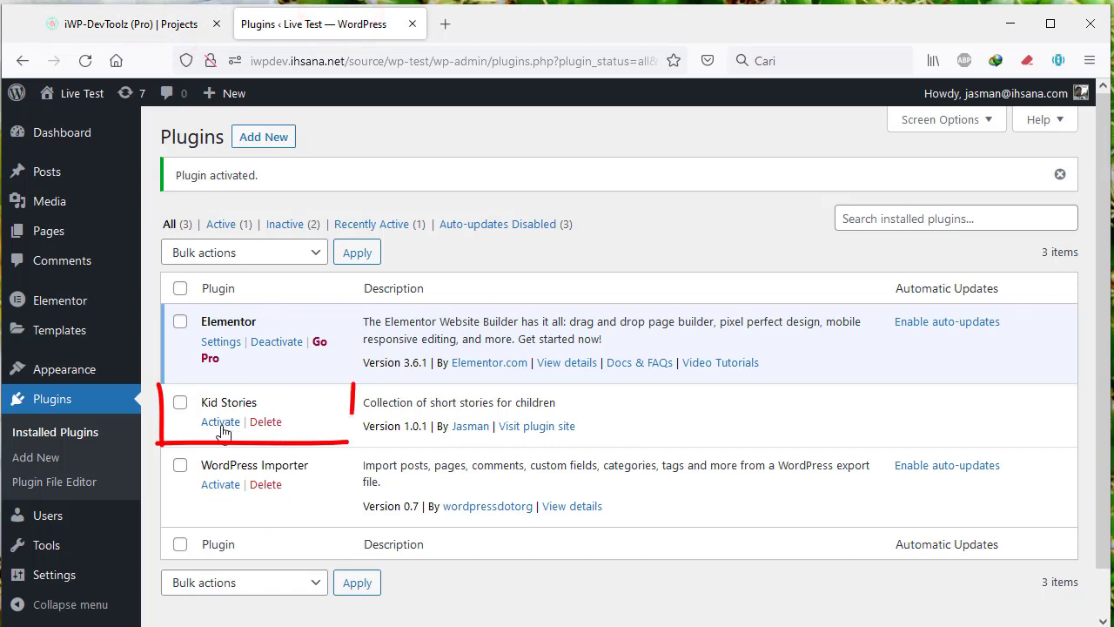
{"action": "left_click", "coordinate": [219, 421]}
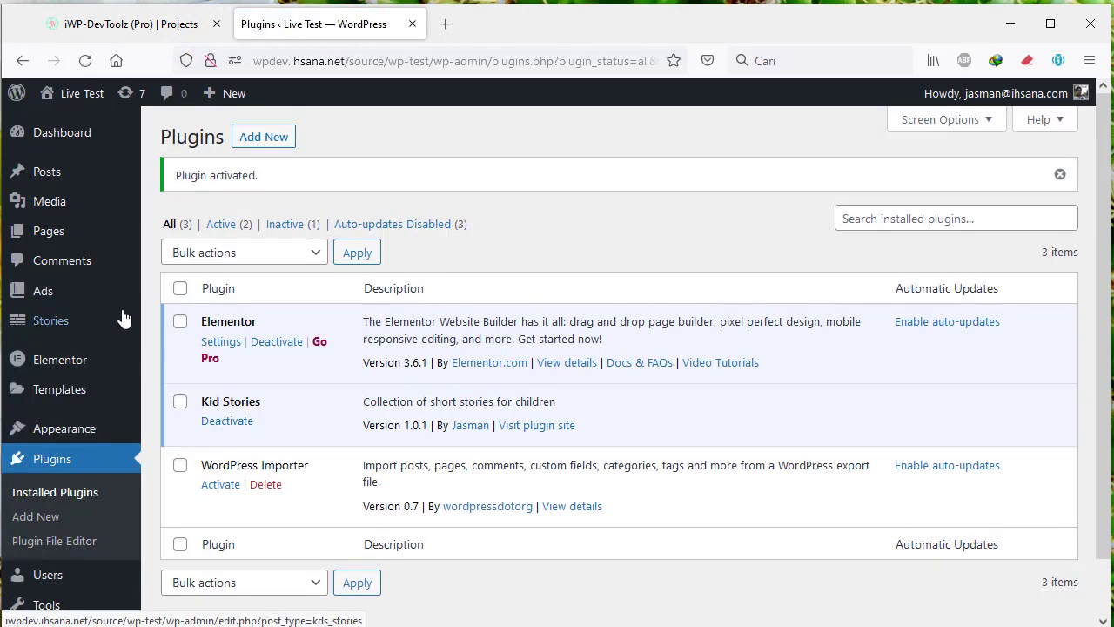
- Create a new WordPress post and open it in the Elementor editor
{"action": "mouse_move", "coordinate": [66, 181]}
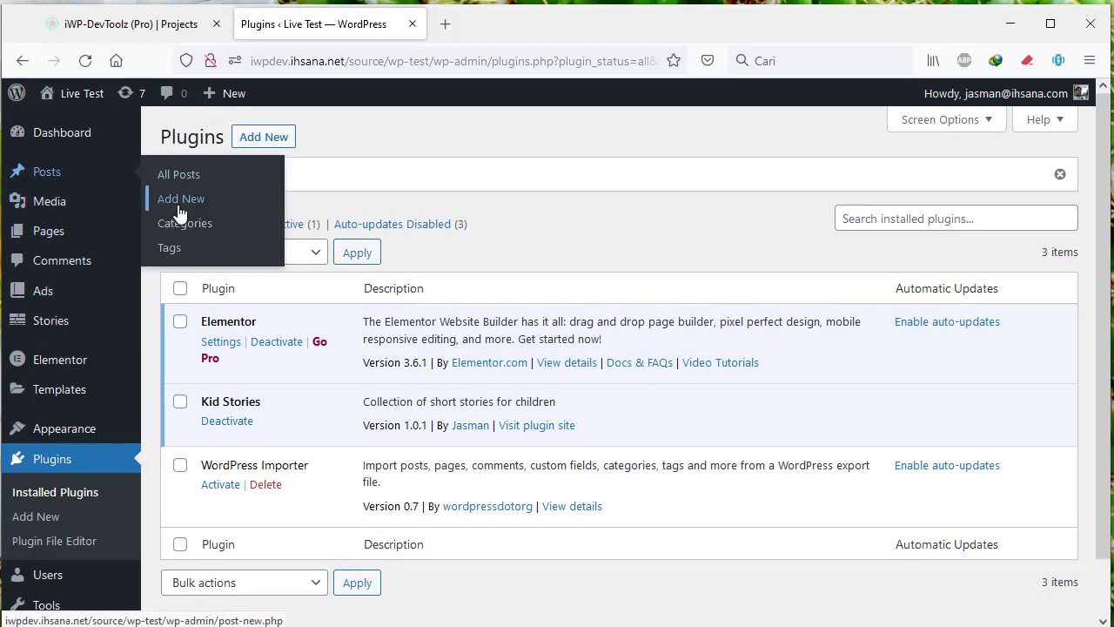
{"action": "left_click", "coordinate": [181, 201]}
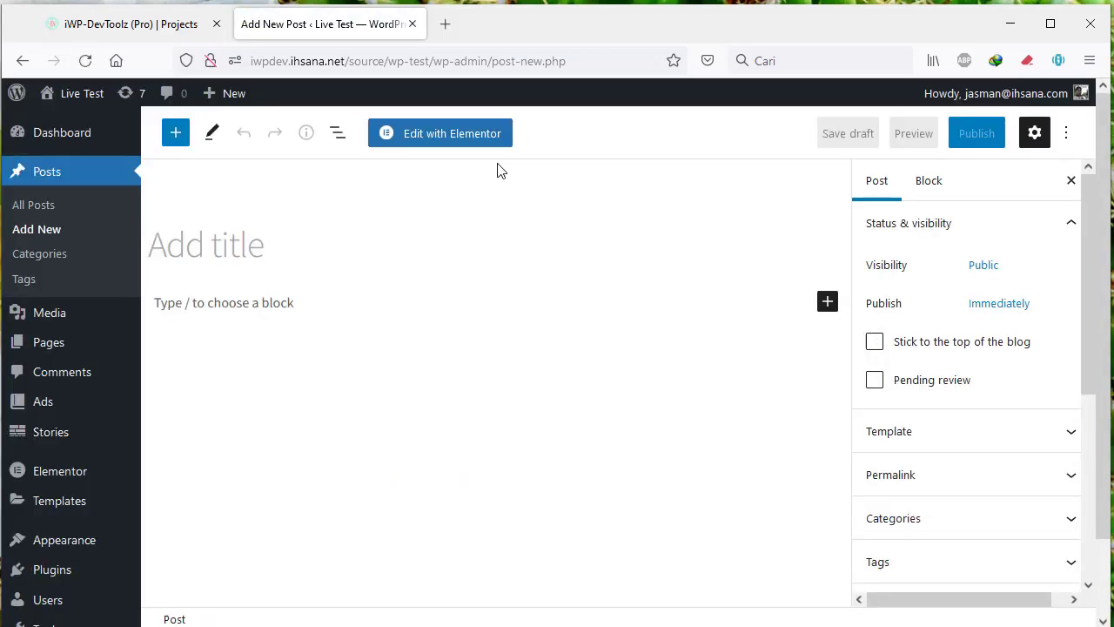
{"action": "left_click", "coordinate": [435, 139]}
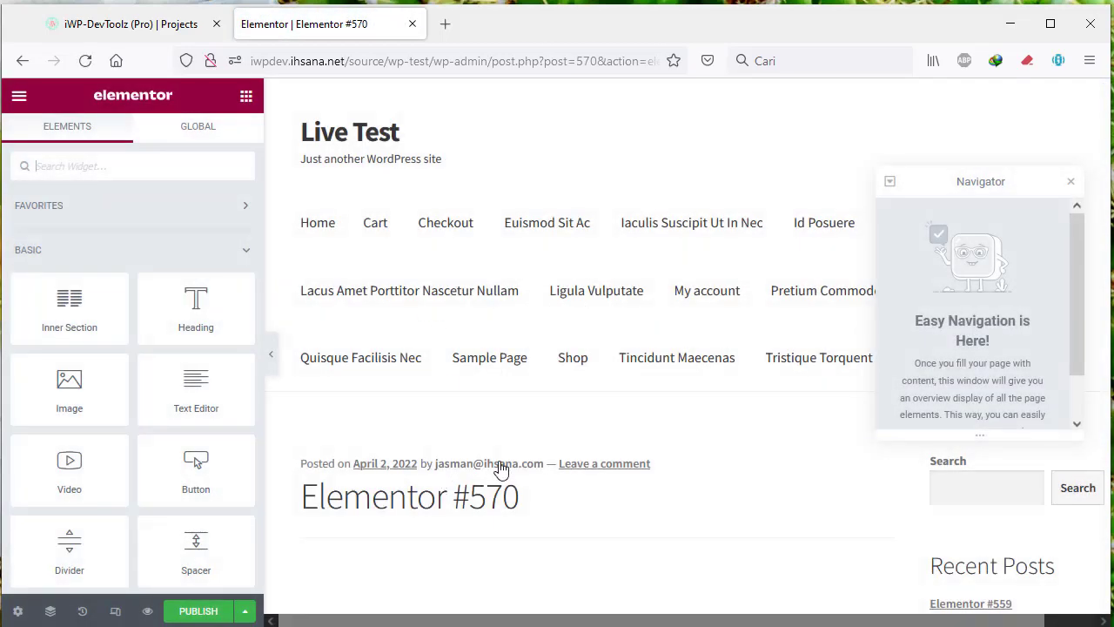
{"action": "scroll", "coordinate": [500, 470], "scroll_direction": "down", "scroll_amount": 4}
{"action": "scroll", "coordinate": [98, 303], "scroll_direction": "down", "scroll_amount": 1}
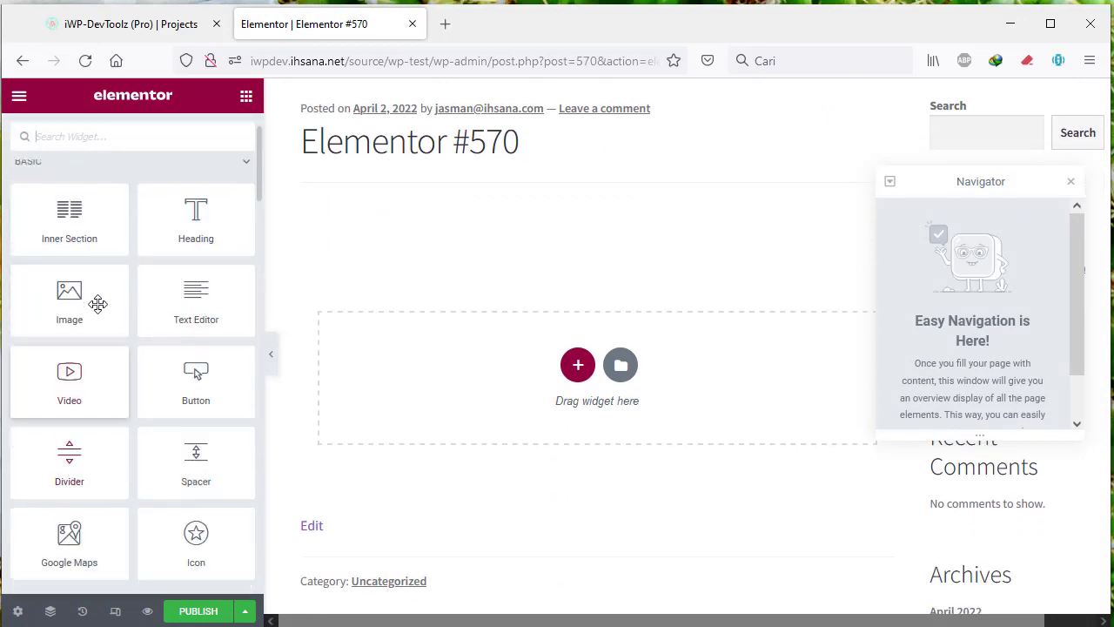
{"action": "scroll", "coordinate": [98, 303], "scroll_direction": "up", "scroll_amount": 1}
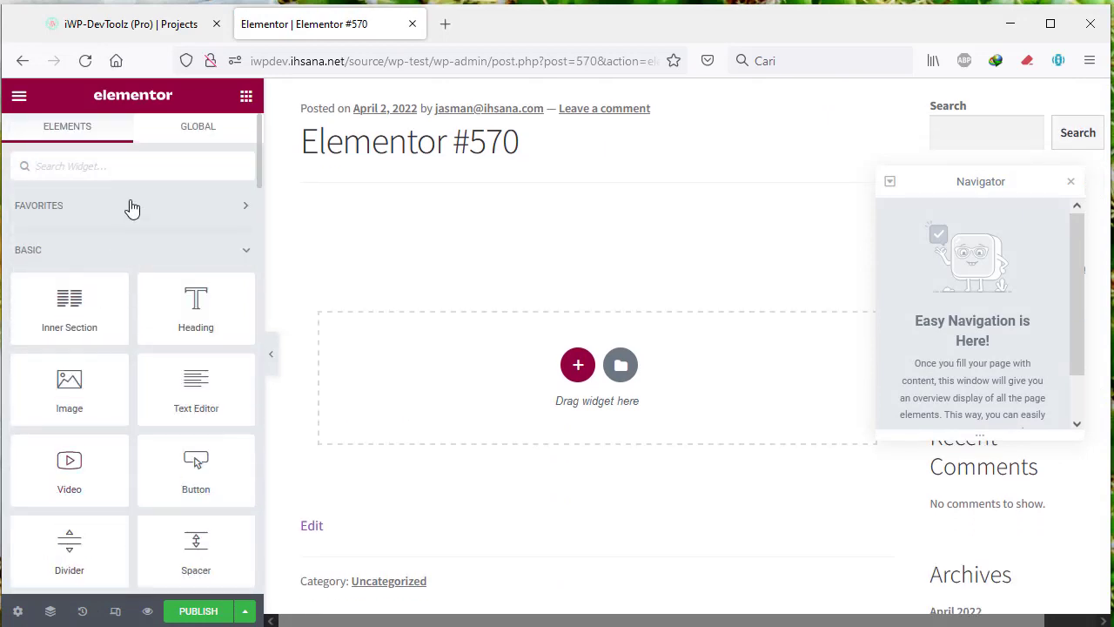
- Switch to iWP-DevToolz and start a new Elementor widget under the Kid Stories project's third-party APIs
{"action": "left_click", "coordinate": [131, 25]}
{"action": "scroll", "coordinate": [162, 415], "scroll_direction": "down", "scroll_amount": 3}
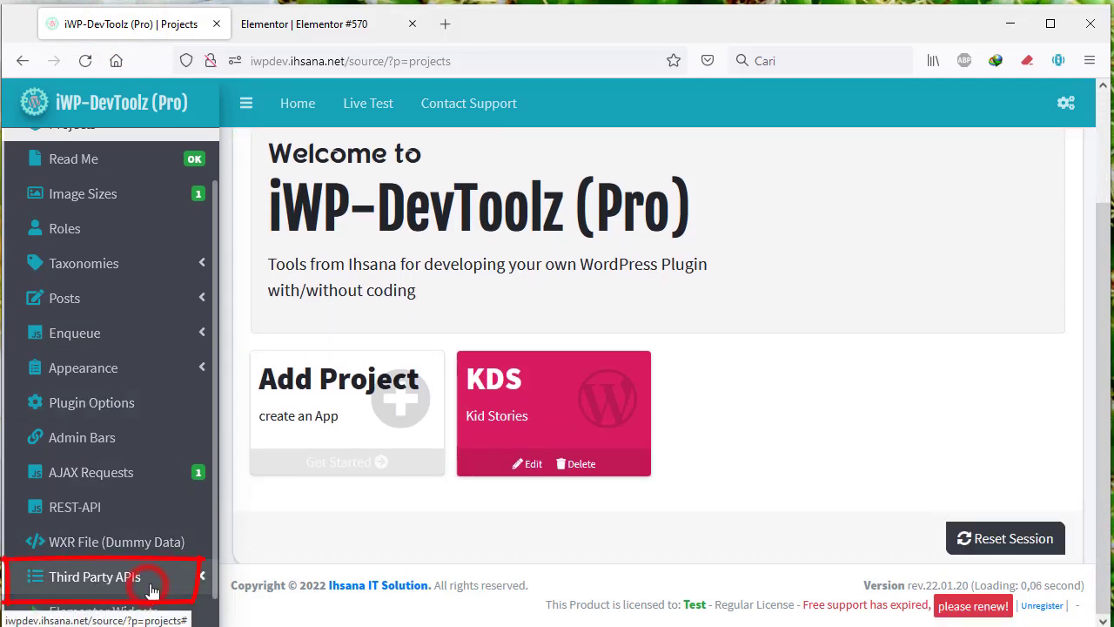
{"action": "left_click", "coordinate": [151, 591]}
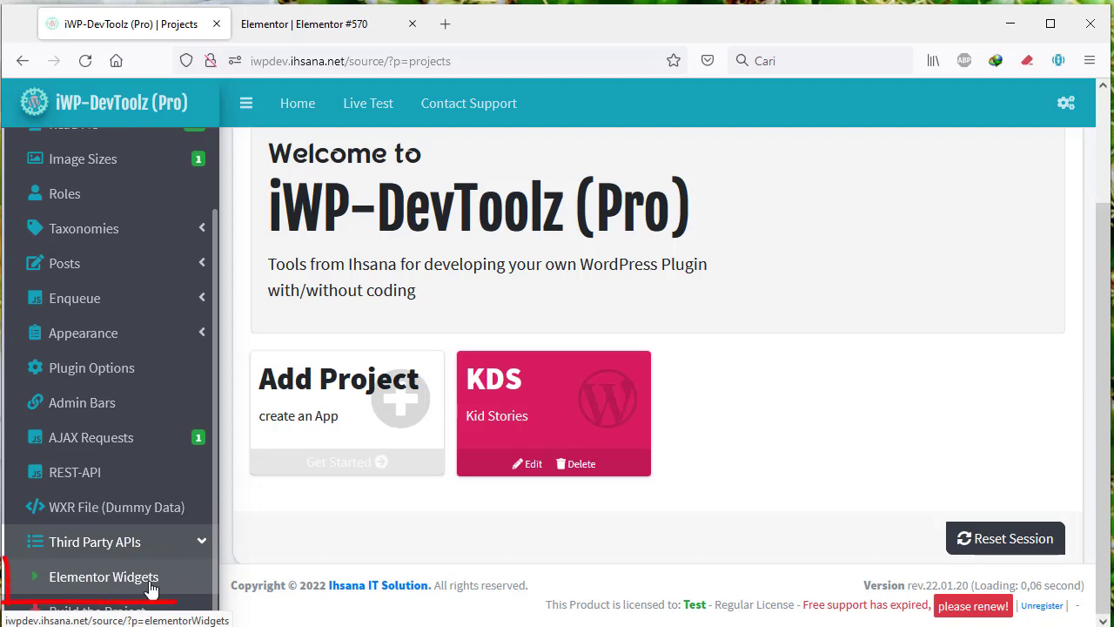
{"action": "left_click", "coordinate": [150, 587]}
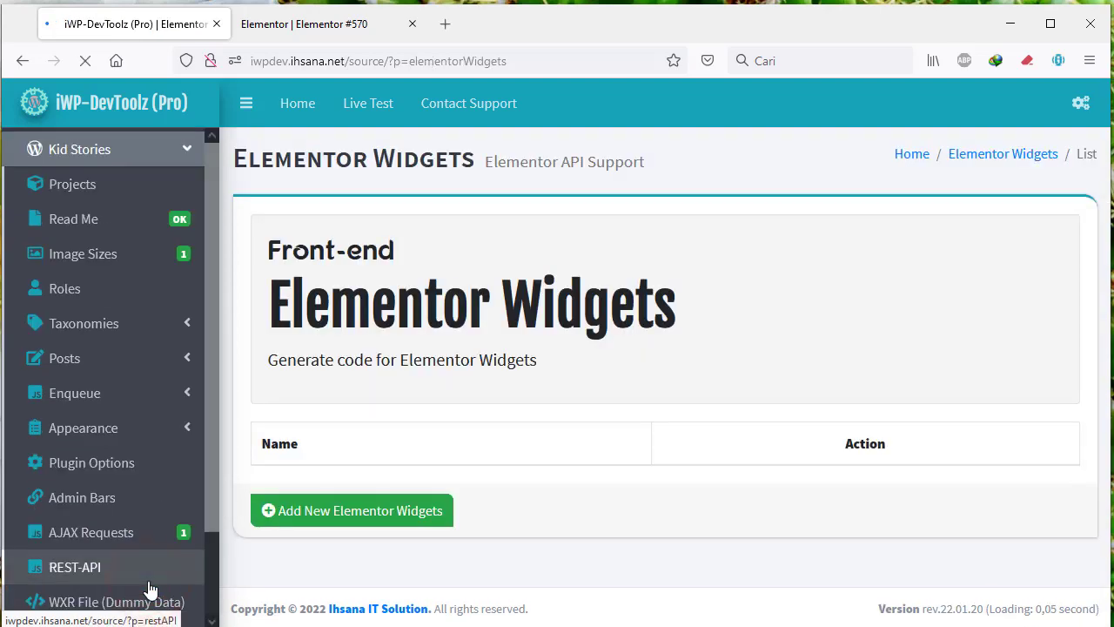
{"action": "scroll", "coordinate": [490, 464], "scroll_direction": "down", "scroll_amount": 2}
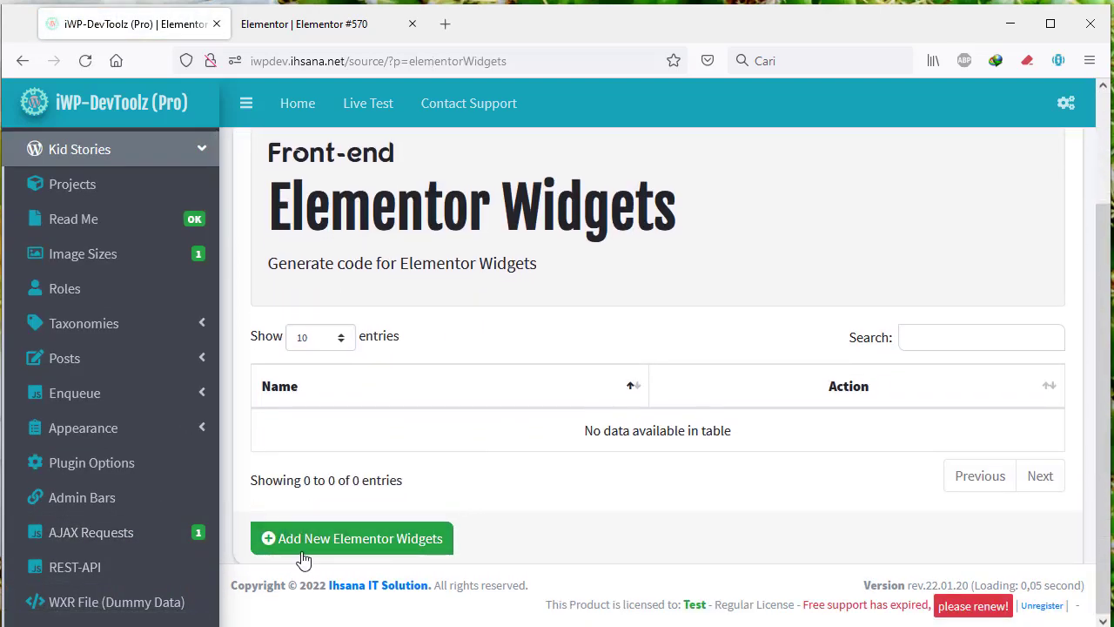
{"action": "left_click", "coordinate": [425, 545]}
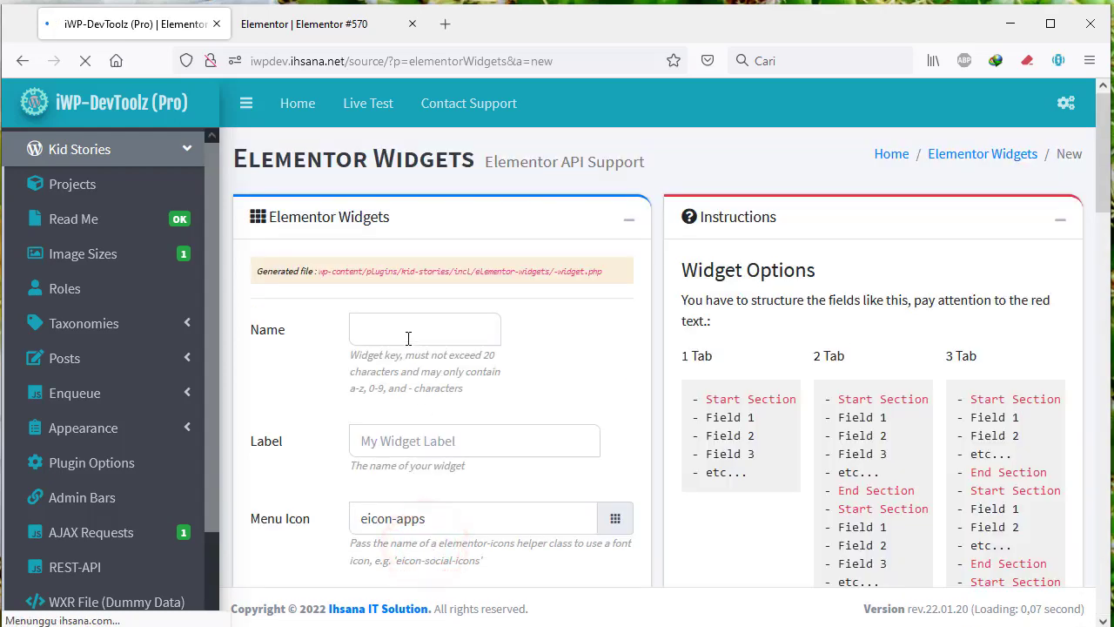
- Name the new widget list-stories and label it List Stories
{"action": "left_click", "coordinate": [404, 372]}
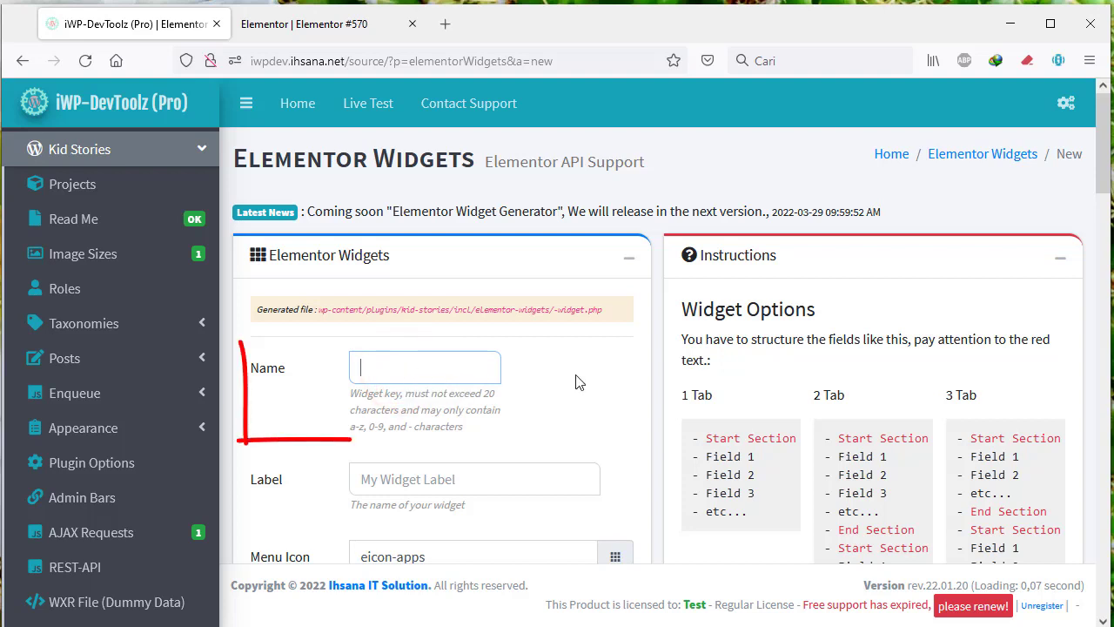
{"action": "type", "text": "Liist-stories"}
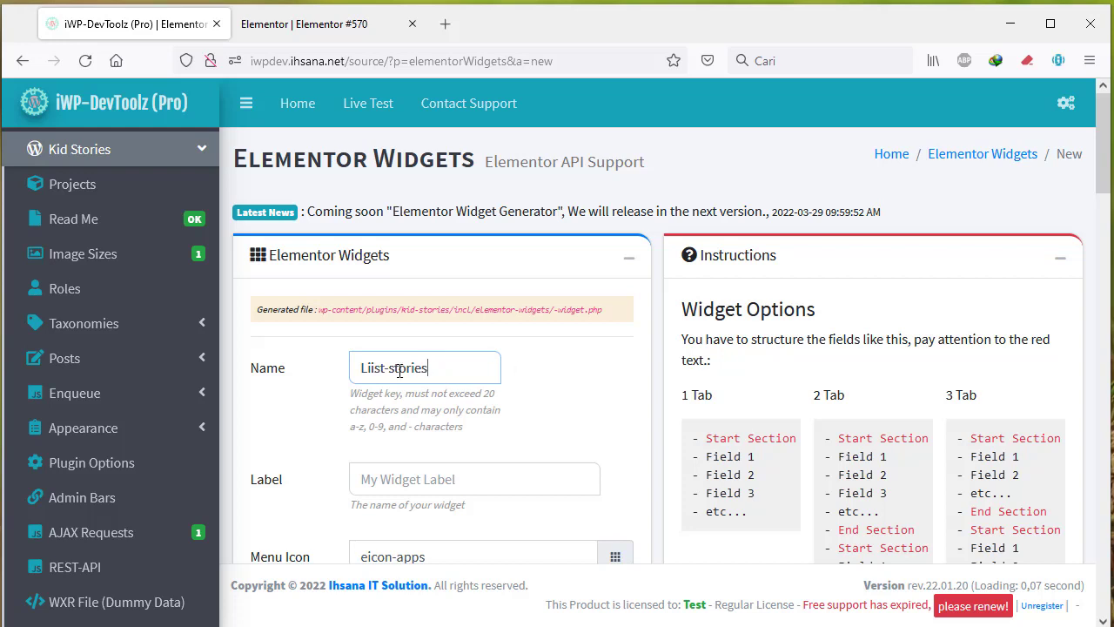
{"action": "left_click", "coordinate": [365, 370]}
{"action": "key", "text": "BackSpace"}
{"action": "left_click", "coordinate": [433, 465]}
{"action": "scroll", "coordinate": [478, 496], "scroll_direction": "down", "scroll_amount": 2}
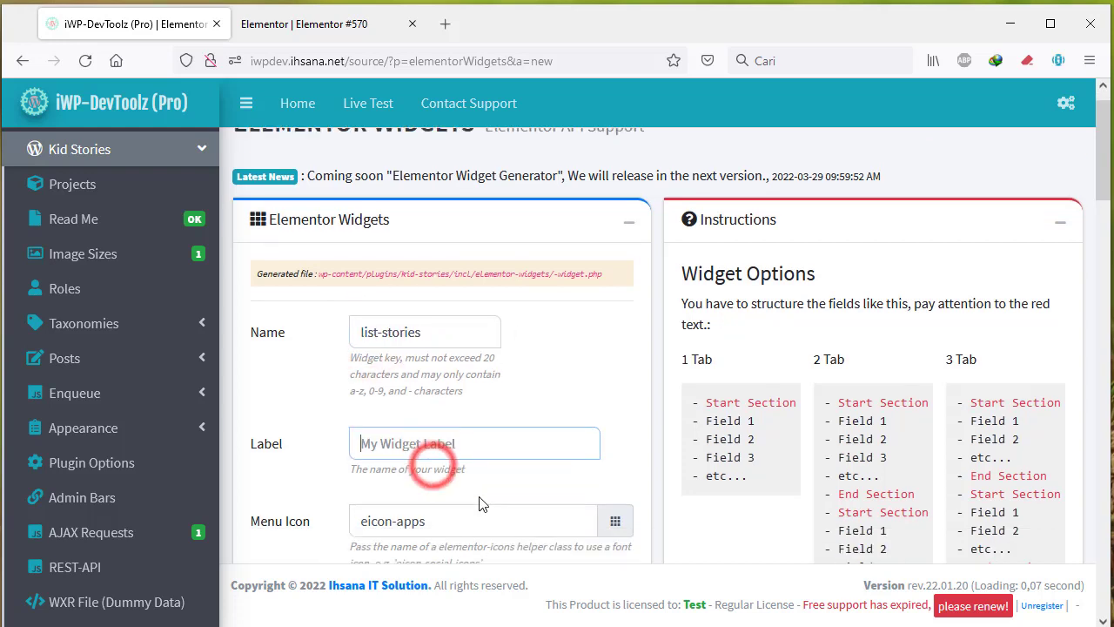
{"action": "scroll", "coordinate": [479, 496], "scroll_direction": "up", "scroll_amount": 1}
{"action": "type", "text": "List S"}
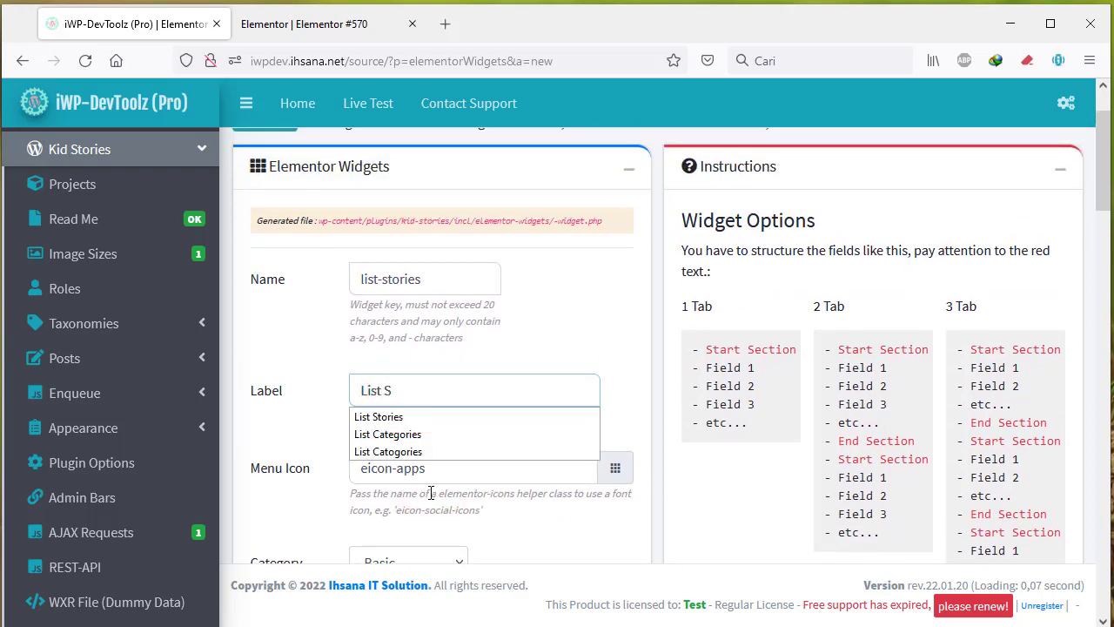
{"action": "type", "text": "tories"}
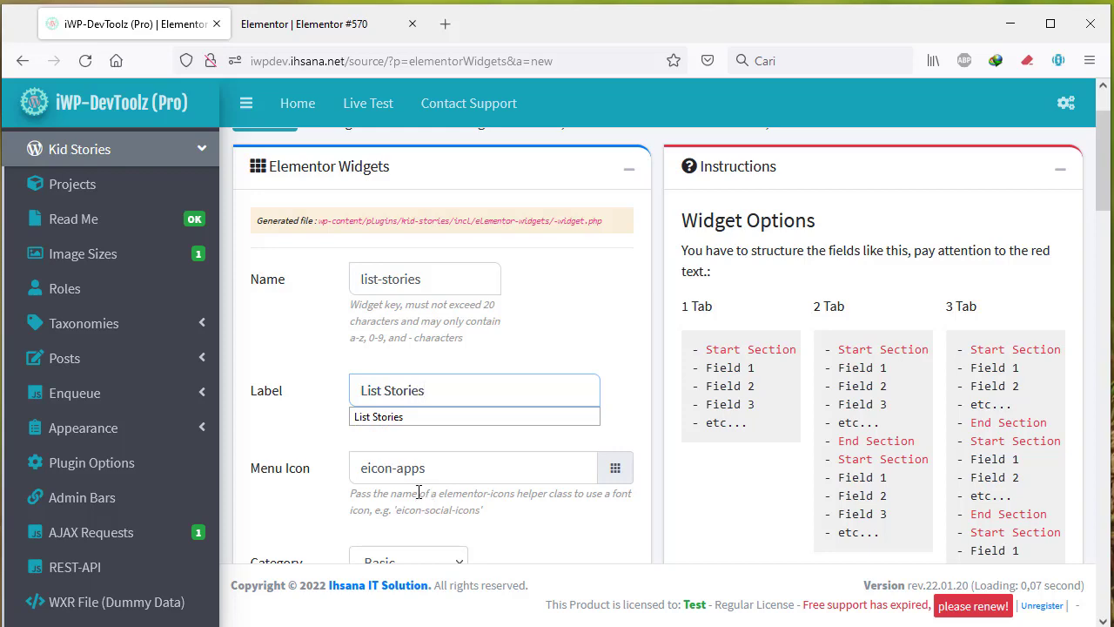
- Set the widget's menu icon to eicon-parallax from the Elementor icon set
{"action": "left_click", "coordinate": [336, 479]}
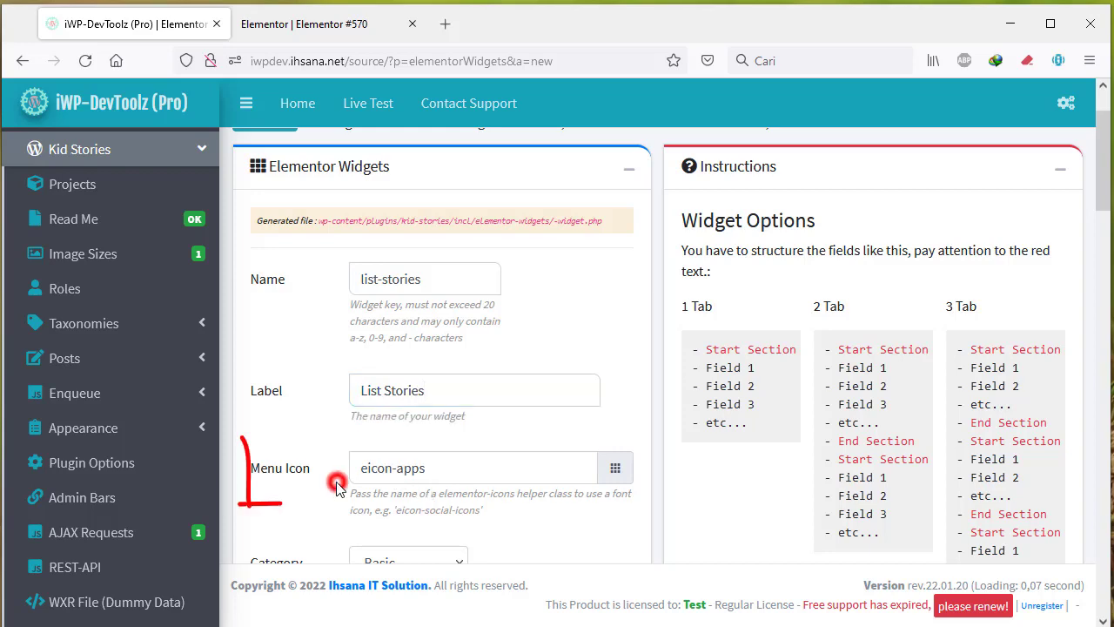
{"action": "left_click", "coordinate": [612, 471]}
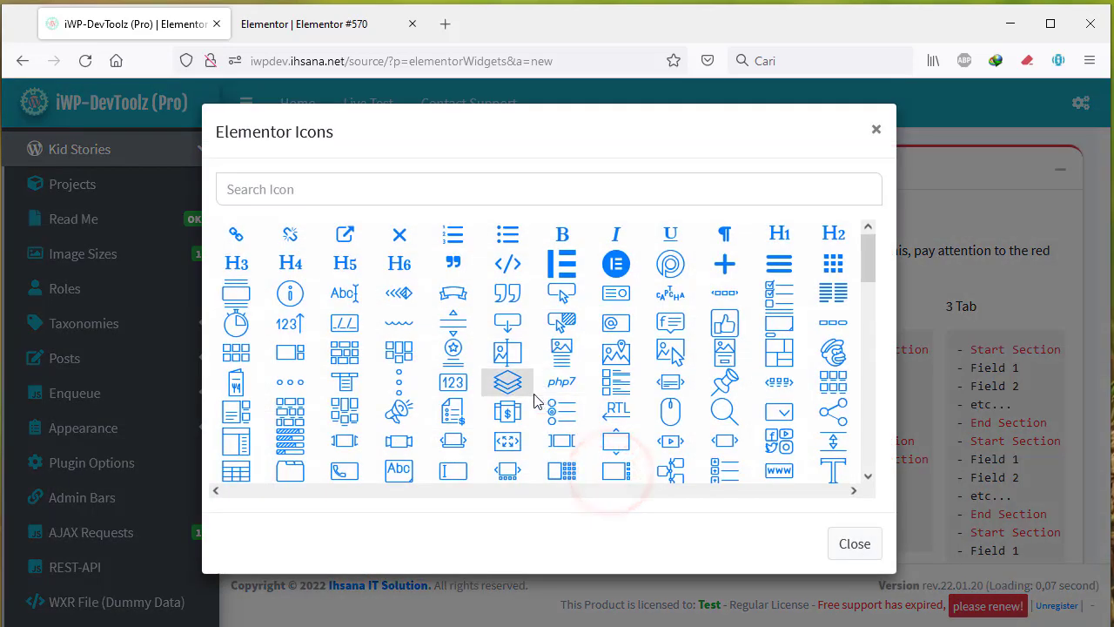
{"action": "scroll", "coordinate": [510, 385], "scroll_direction": "down", "scroll_amount": 5}
{"action": "scroll", "coordinate": [514, 378], "scroll_direction": "up", "scroll_amount": 2}
{"action": "left_click", "coordinate": [507, 277]}
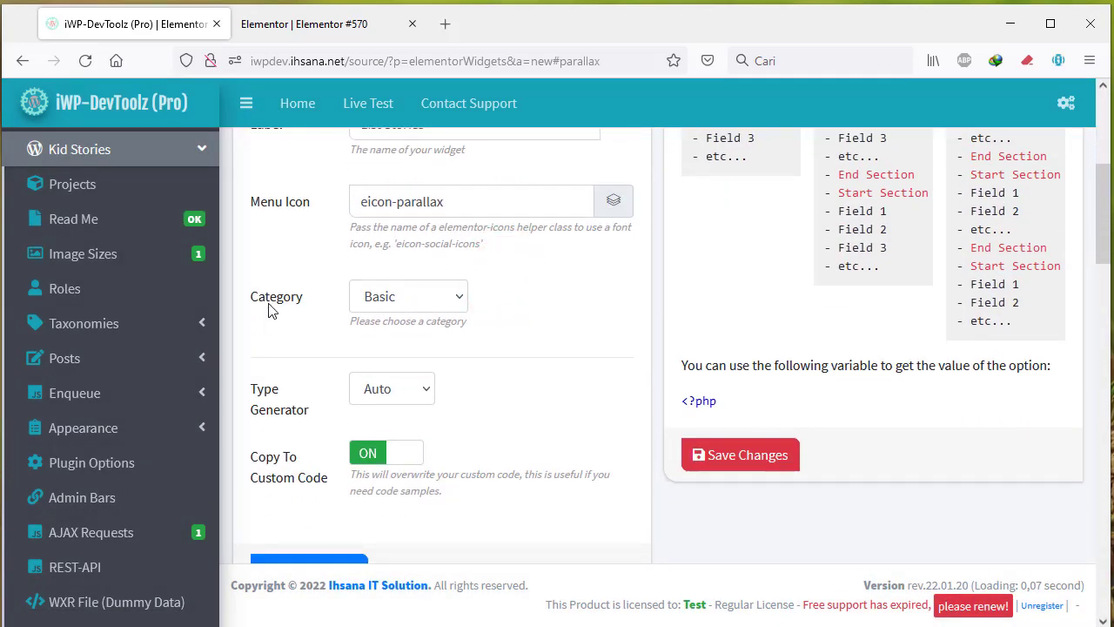
- Review the Basic widget category in the post's Elementor editor, and return to the widget form in iWP-DevToolz
{"action": "left_click", "coordinate": [346, 32]}
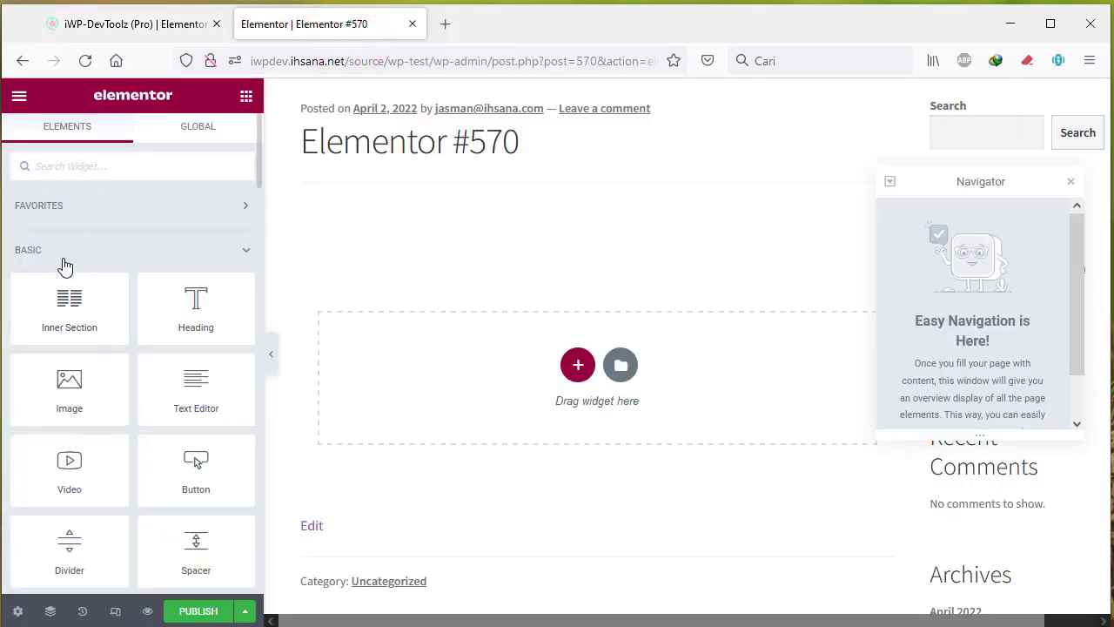
{"action": "scroll", "coordinate": [65, 270], "scroll_direction": "down", "scroll_amount": 3}
{"action": "scroll", "coordinate": [61, 374], "scroll_direction": "up", "scroll_amount": 3}
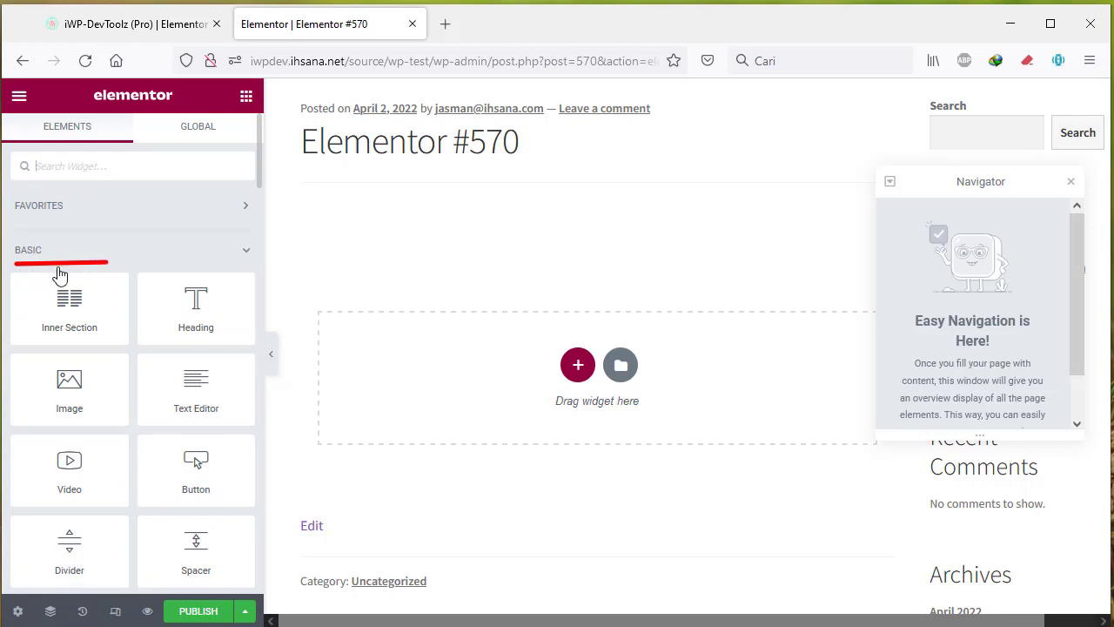
{"action": "left_click", "coordinate": [174, 23]}
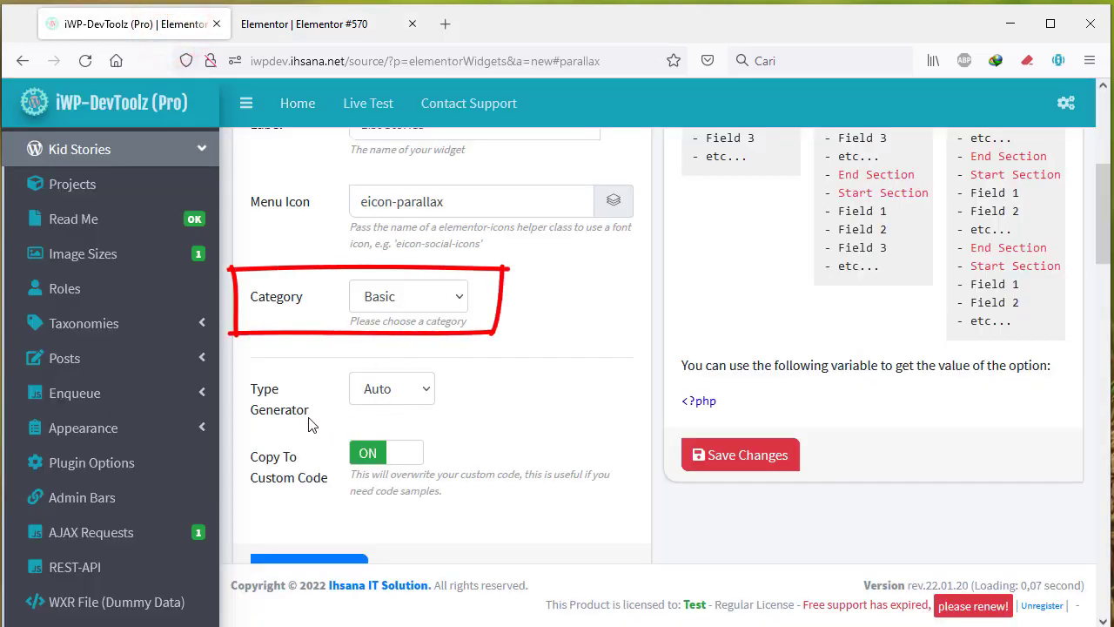
- Save the List Stories widget with category Basic and type generator Auto, and reopen it for editing
{"action": "scroll", "coordinate": [311, 424], "scroll_direction": "down", "scroll_amount": 2}
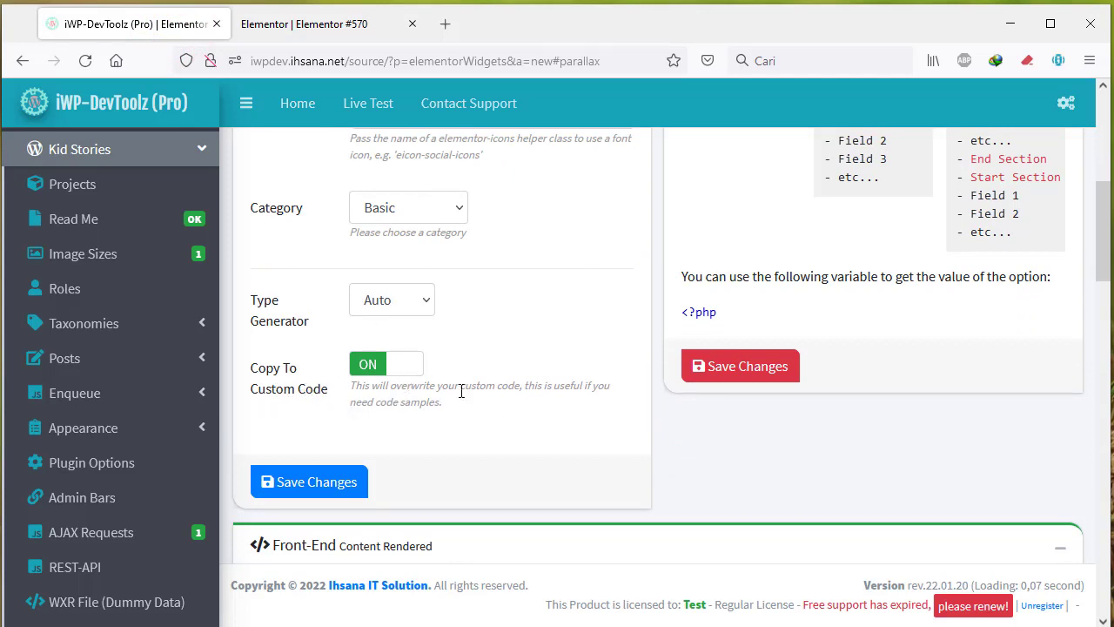
{"action": "scroll", "coordinate": [477, 407], "scroll_direction": "down", "scroll_amount": 2}
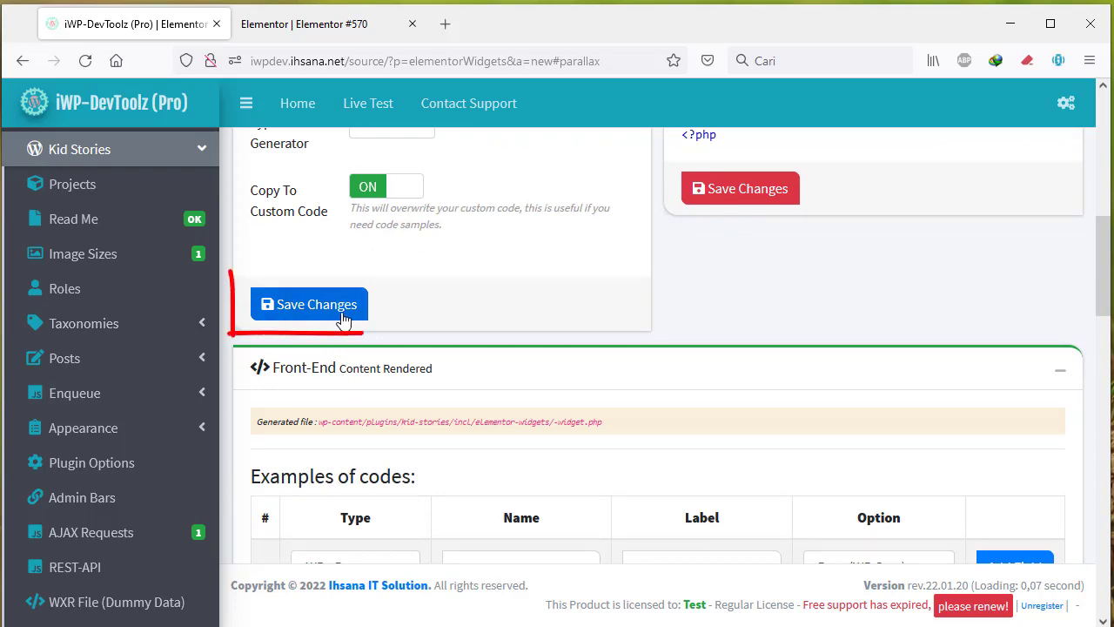
{"action": "left_click", "coordinate": [340, 317]}
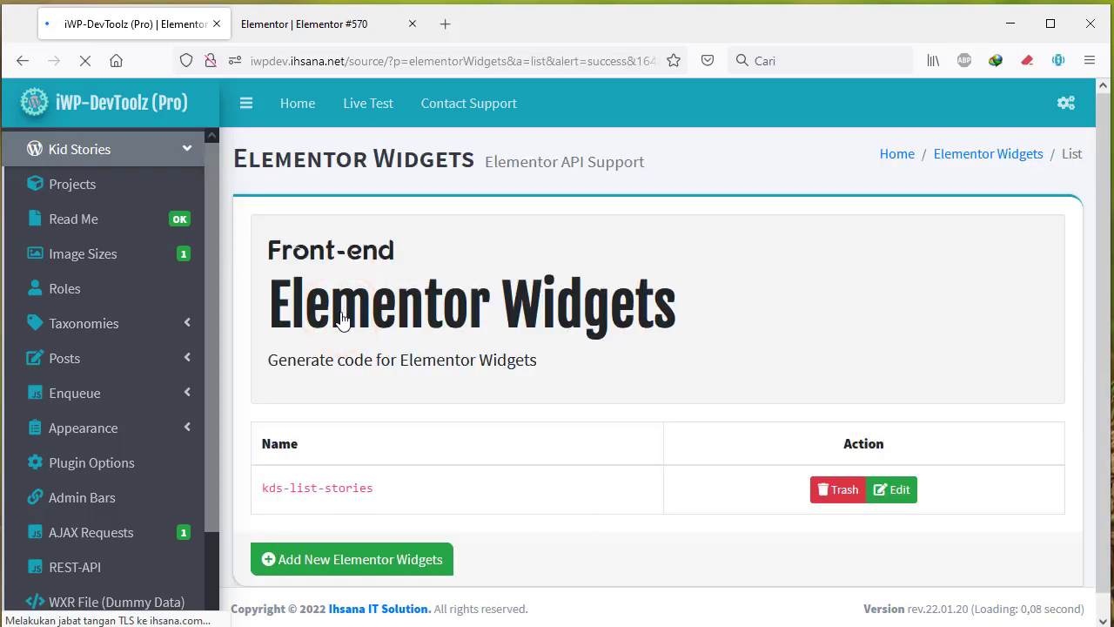
{"action": "scroll", "coordinate": [434, 396], "scroll_direction": "down", "scroll_amount": 3}
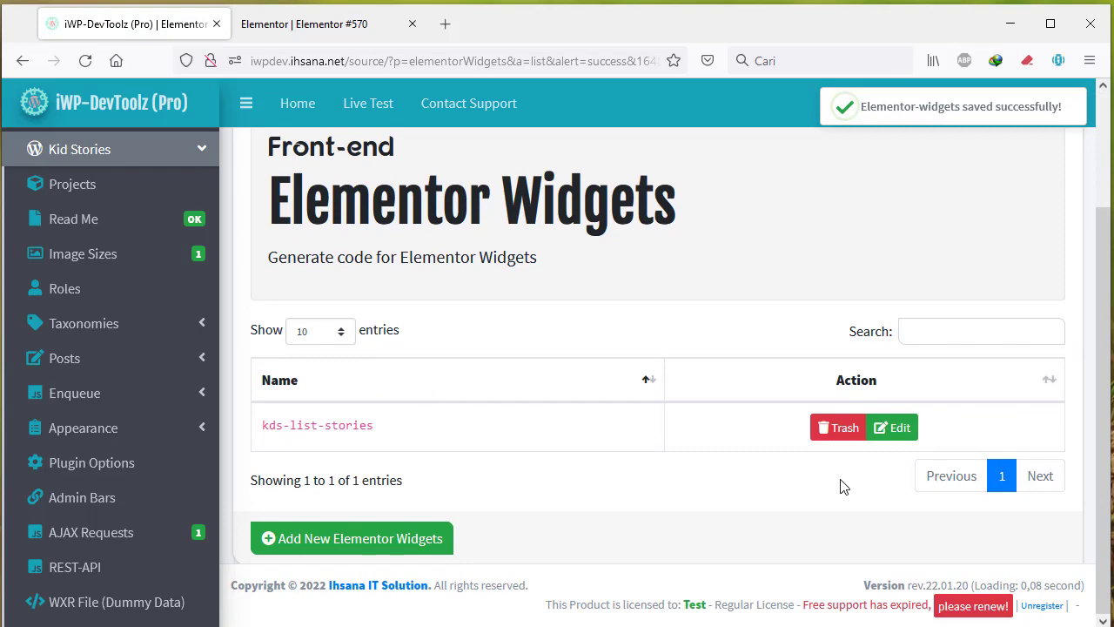
{"action": "left_click", "coordinate": [897, 427]}
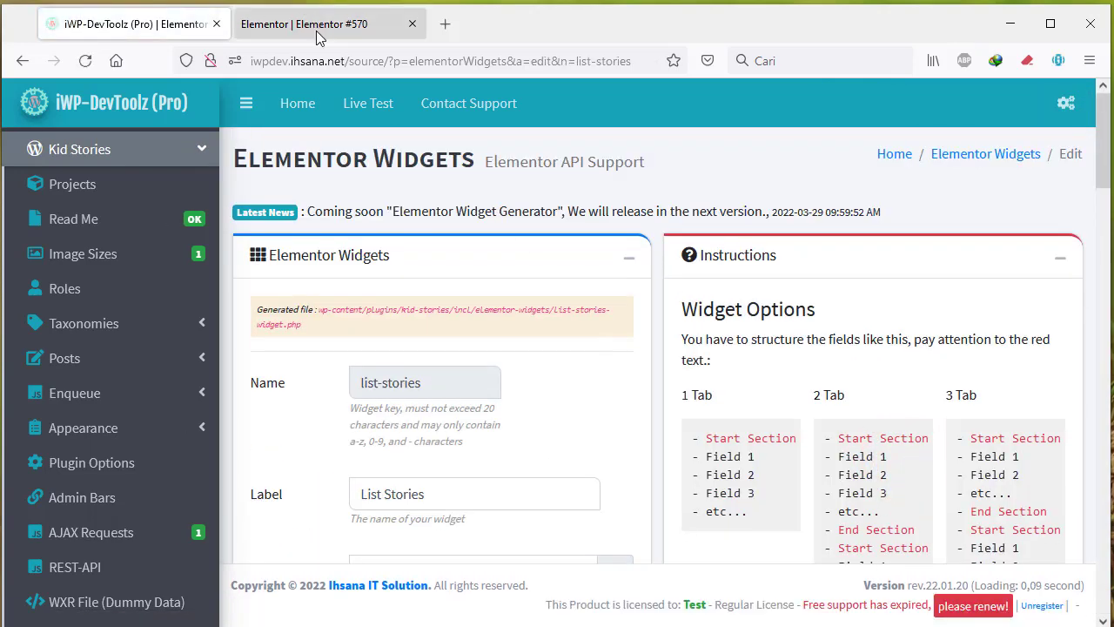
- Reload the post's Elementor editor and look for the List Stories widget among the Basic widgets
{"action": "left_click", "coordinate": [316, 31]}
{"action": "left_click", "coordinate": [88, 59]}
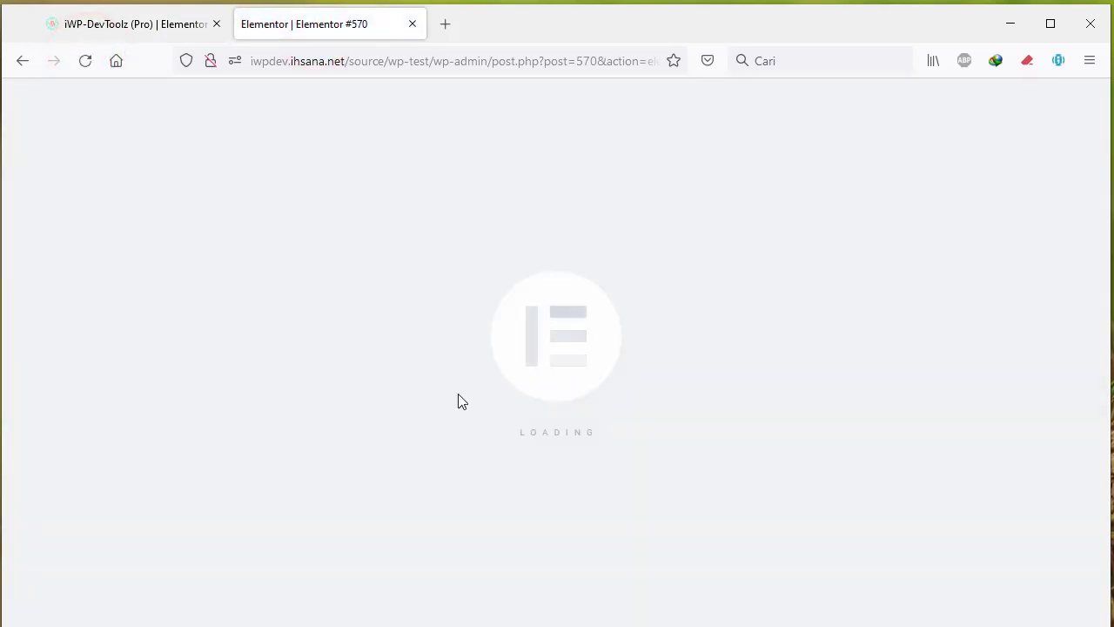
{"action": "scroll", "coordinate": [223, 439], "scroll_direction": "down", "scroll_amount": 3}
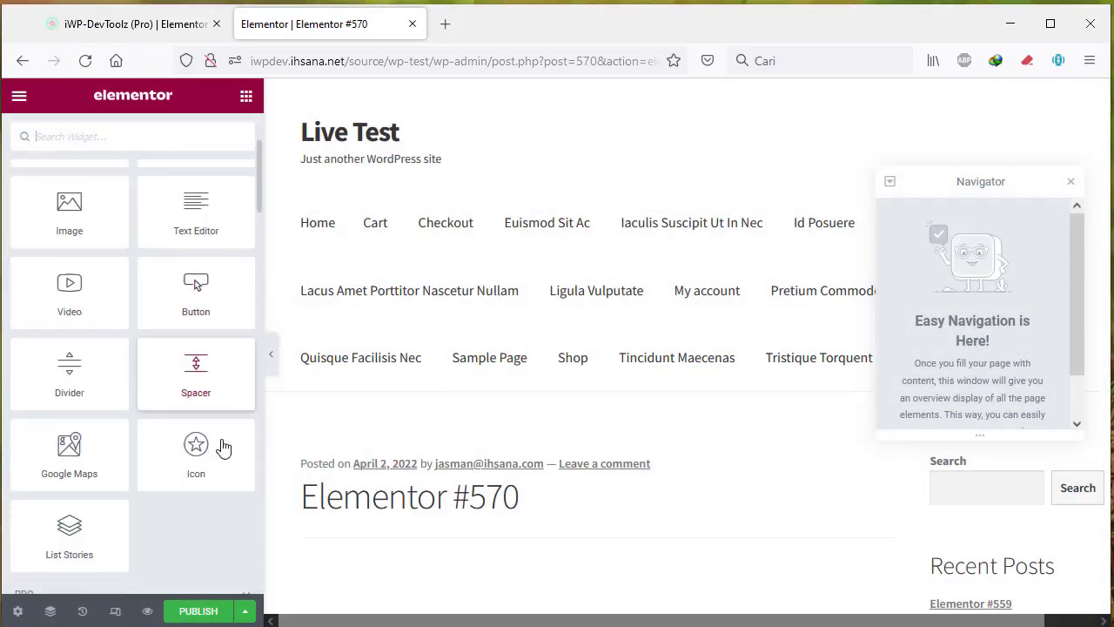
{"action": "scroll", "coordinate": [174, 524], "scroll_direction": "down", "scroll_amount": 2}
{"action": "mouse_move", "coordinate": [15, 317]}
{"action": "left_mouse_down"}
{"action": "mouse_move", "coordinate": [93, 391]}
{"action": "mouse_move", "coordinate": [132, 317]}
{"action": "left_mouse_up"}
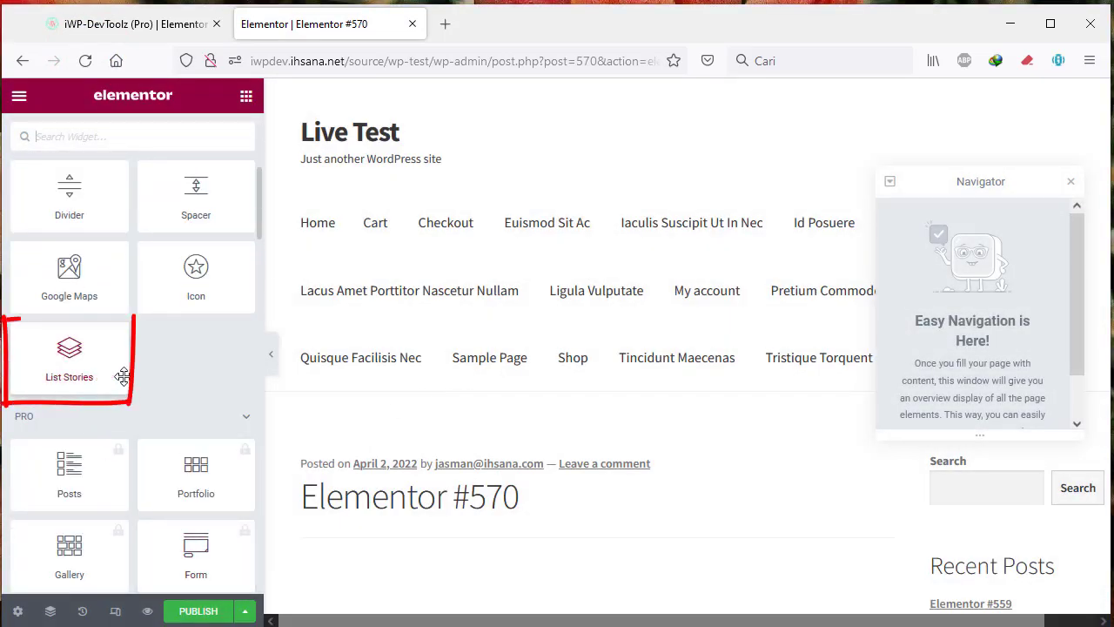
{"action": "key", "text": "Escape"}
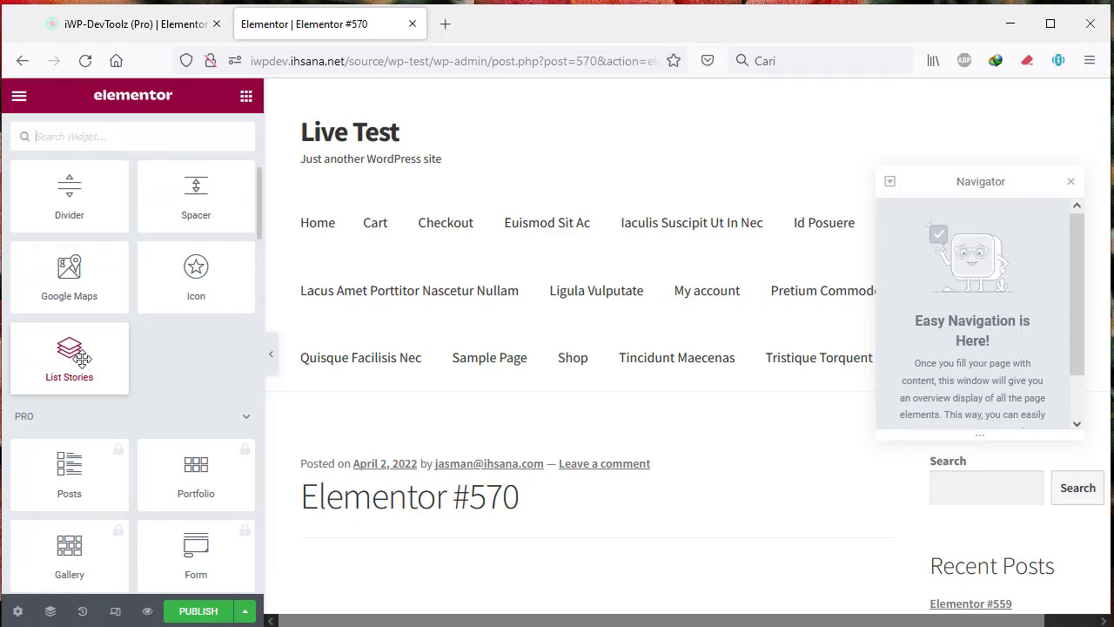
- Place the List Stories widget in the post's empty widget area to open its options
{"action": "scroll", "coordinate": [337, 421], "scroll_direction": "down", "scroll_amount": 3}
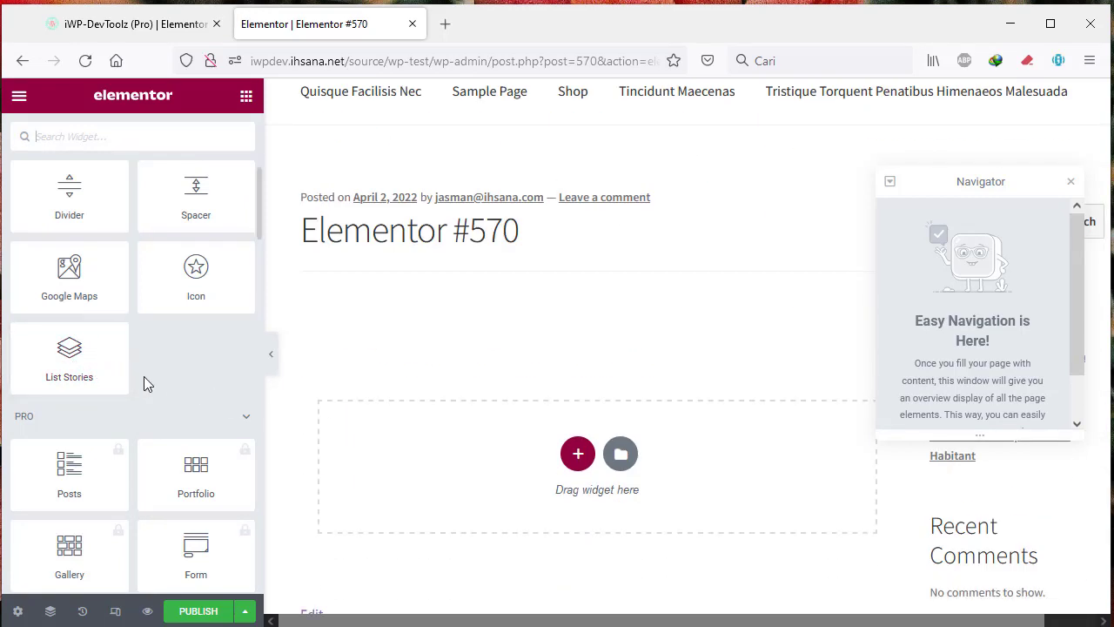
{"action": "left_click_drag", "start_coordinate": [91, 376], "coordinate": [582, 470]}
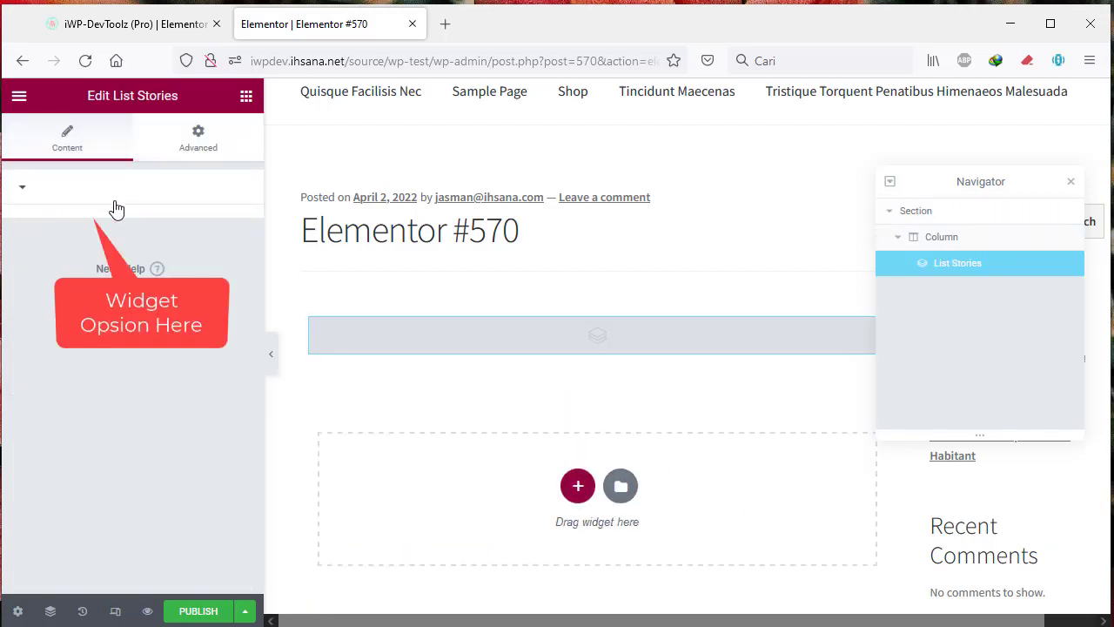
- Return to the iWP-DevToolz widget form and label the Start Section row of the Widget Options tab1
{"action": "left_click", "coordinate": [140, 24]}
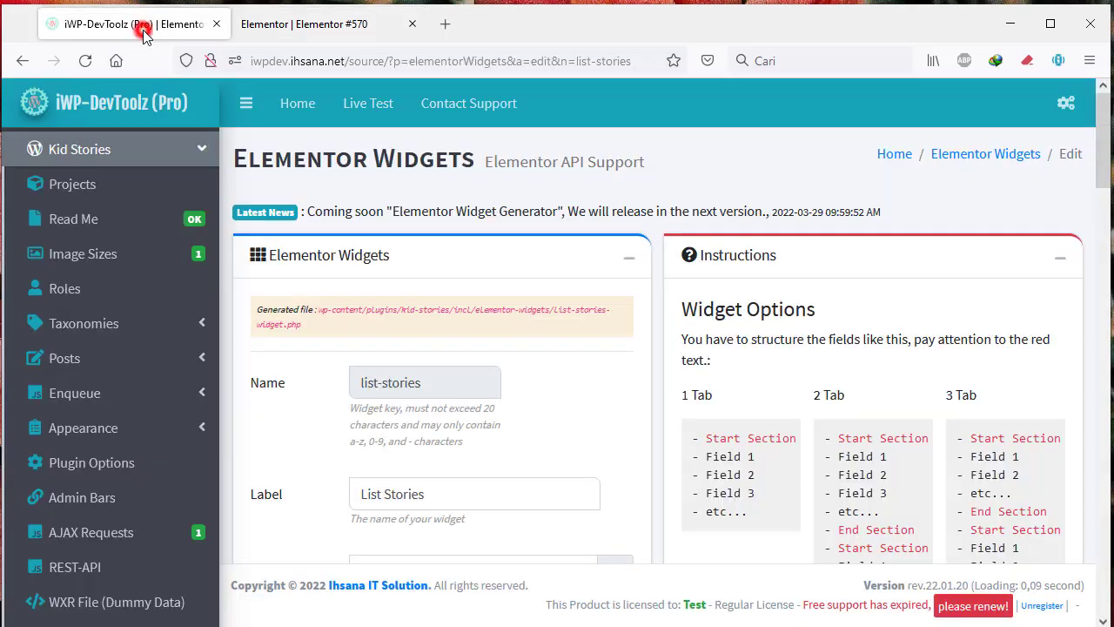
{"action": "scroll", "coordinate": [582, 396], "scroll_direction": "down", "scroll_amount": 5}
{"action": "scroll", "coordinate": [575, 398], "scroll_direction": "down", "scroll_amount": 6}
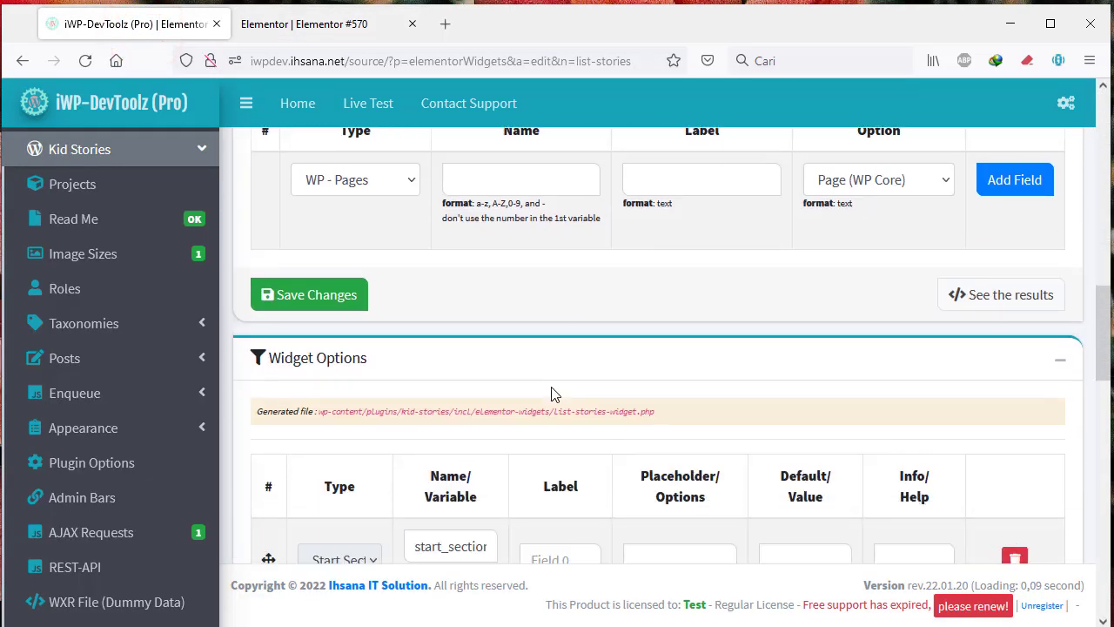
{"action": "scroll", "coordinate": [551, 391], "scroll_direction": "up", "scroll_amount": 3}
{"action": "scroll", "coordinate": [342, 444], "scroll_direction": "down", "scroll_amount": 4}
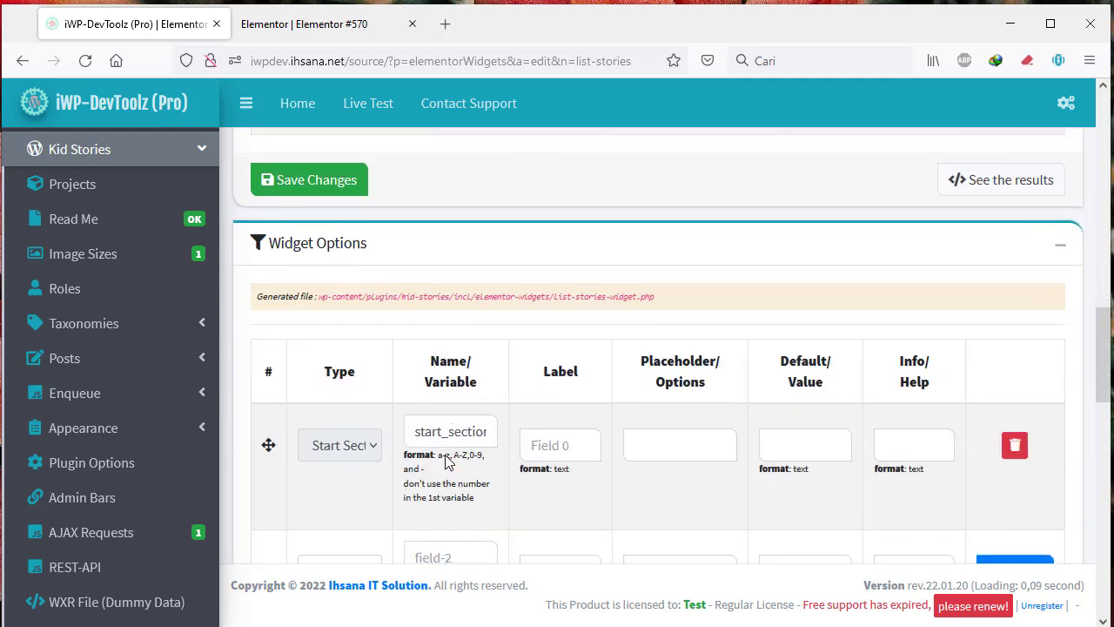
{"action": "scroll", "coordinate": [441, 437], "scroll_direction": "down", "scroll_amount": 2}
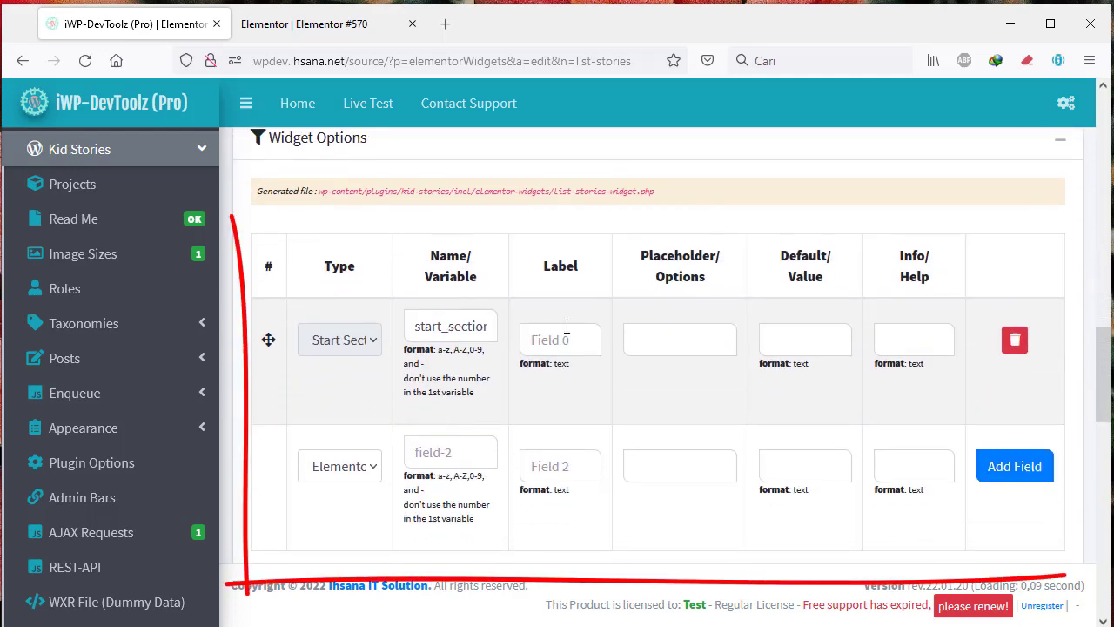
{"action": "left_click", "coordinate": [370, 351]}
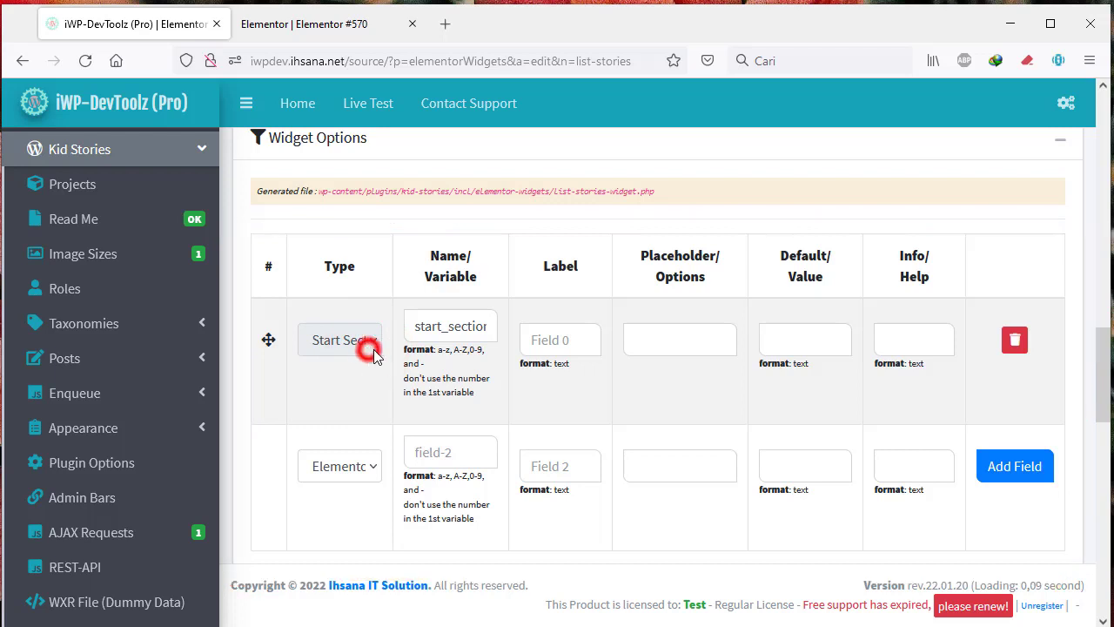
{"action": "left_click", "coordinate": [452, 329]}
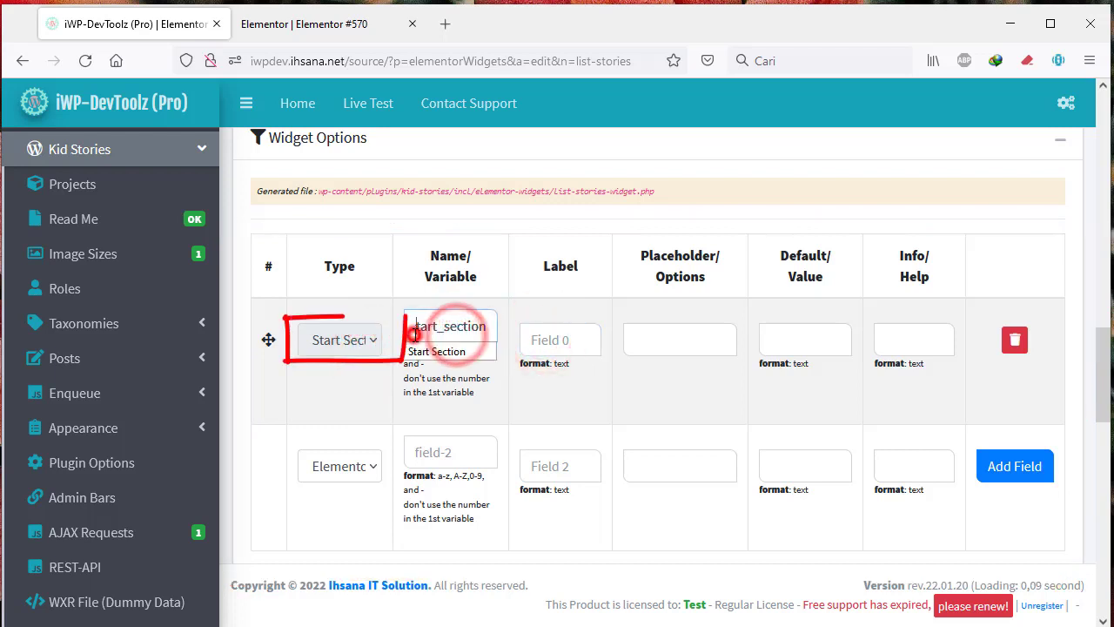
{"action": "left_click", "coordinate": [552, 339]}
{"action": "left_click", "coordinate": [552, 339]}
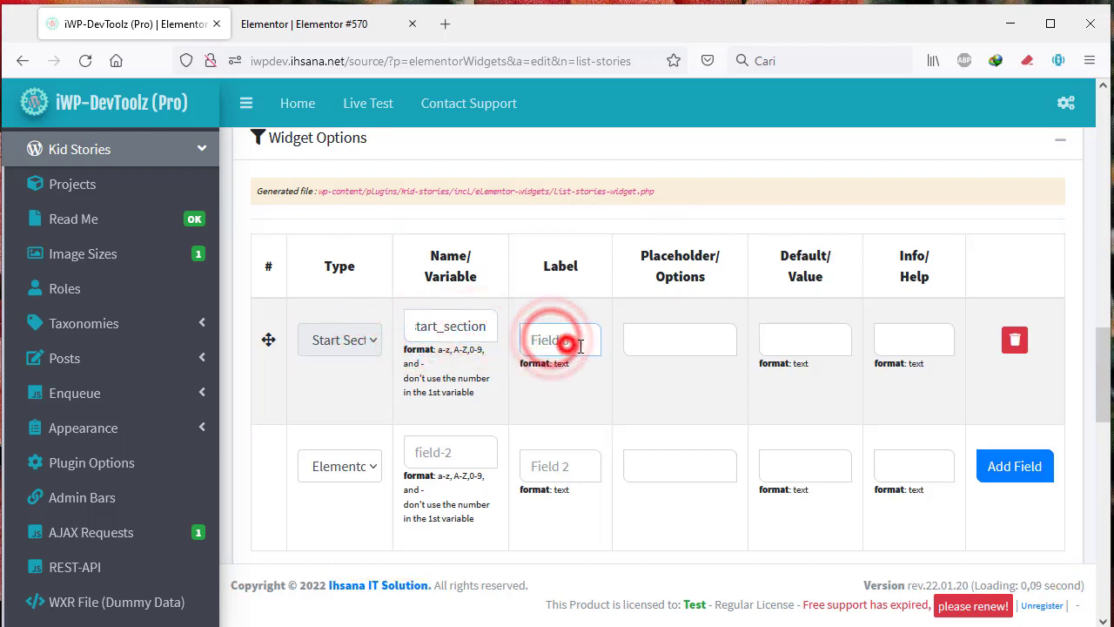
{"action": "type", "text": "ta"}
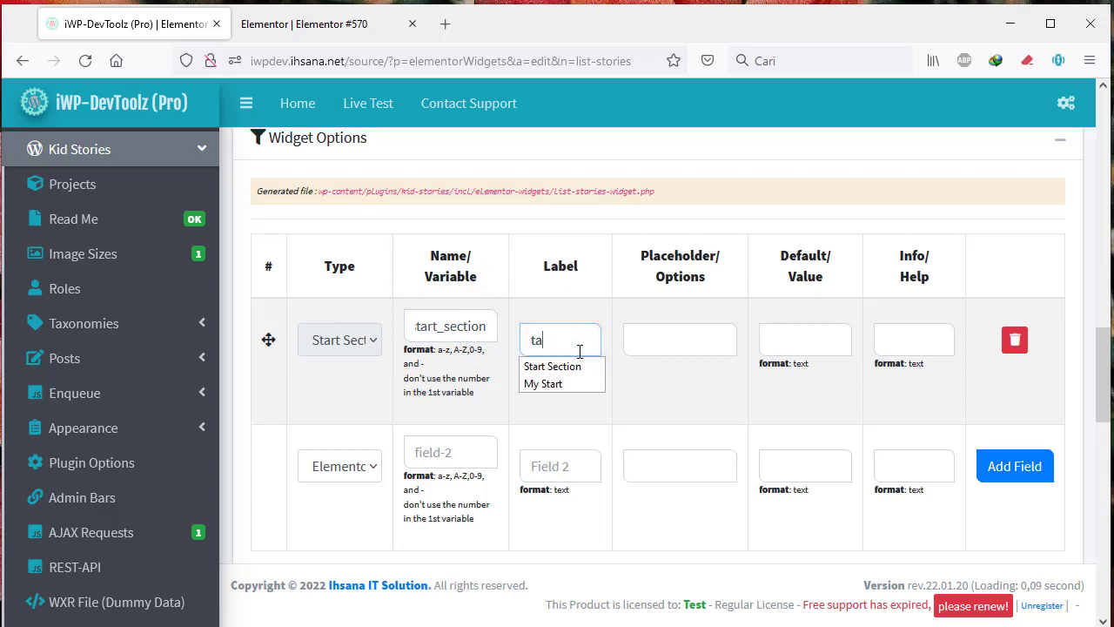
{"action": "type", "text": "b1"}
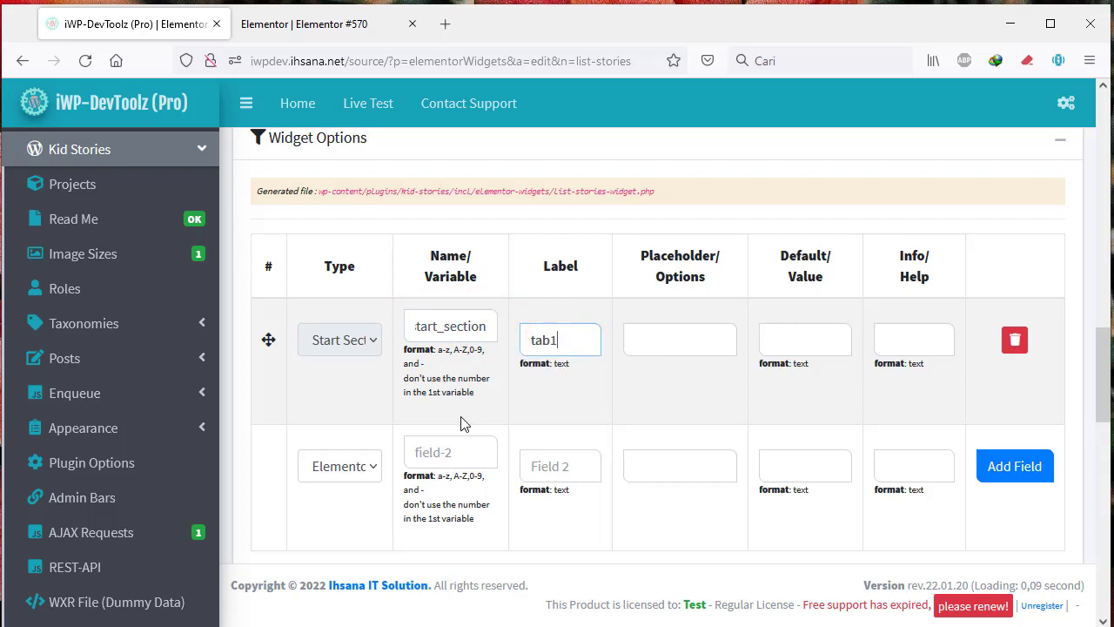
- Fill in the new widget option row as HTML ~ Input: Color, with name color and label color
{"action": "left_click", "coordinate": [440, 456]}
{"action": "scroll", "coordinate": [383, 322], "scroll_direction": "down", "scroll_amount": 2}
{"action": "left_click", "coordinate": [369, 289]}
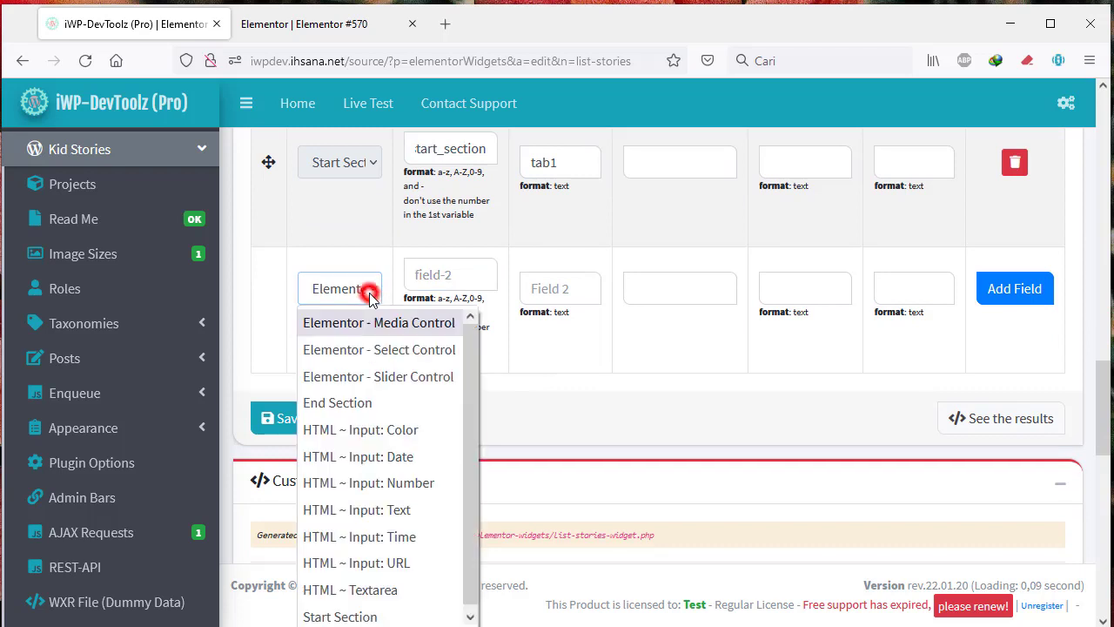
{"action": "left_click", "coordinate": [416, 435]}
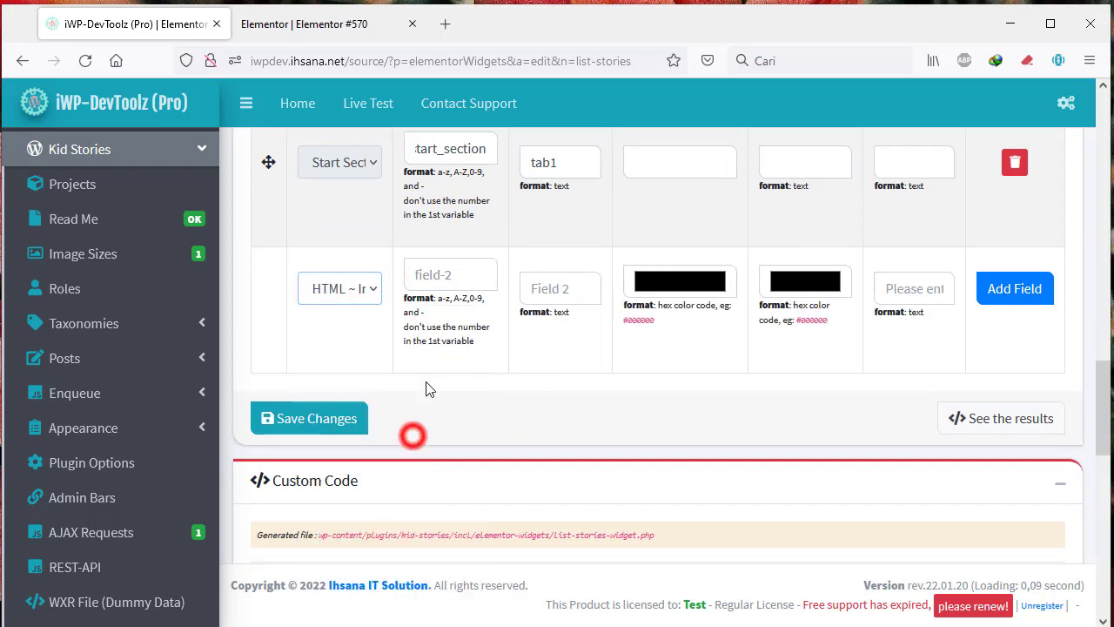
{"action": "left_click", "coordinate": [450, 276]}
{"action": "type", "text": "color"}
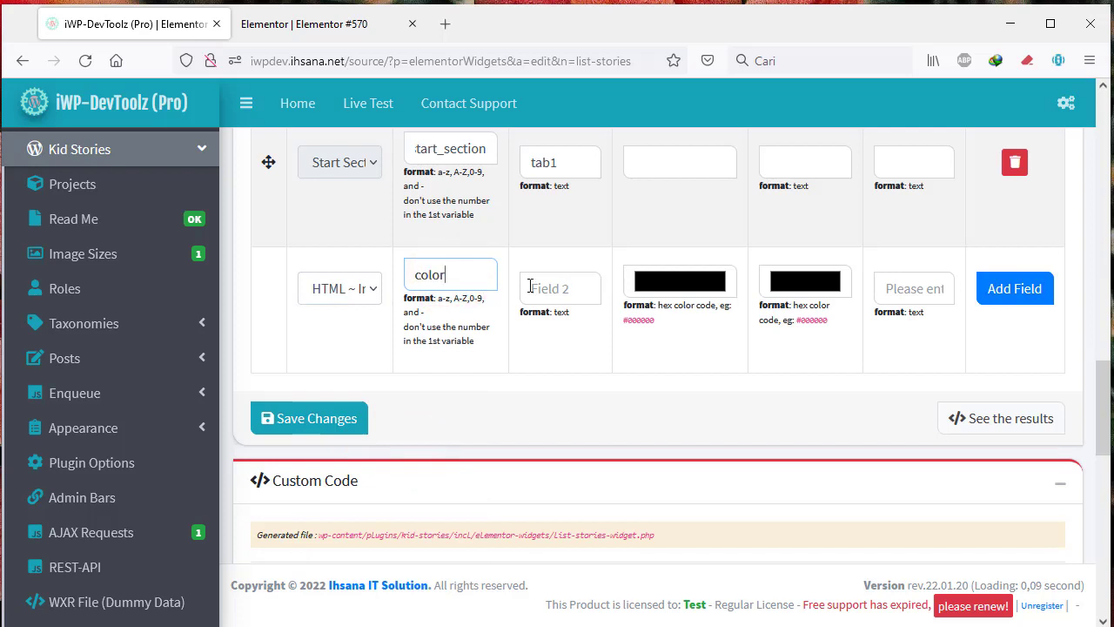
{"action": "left_click", "coordinate": [530, 287]}
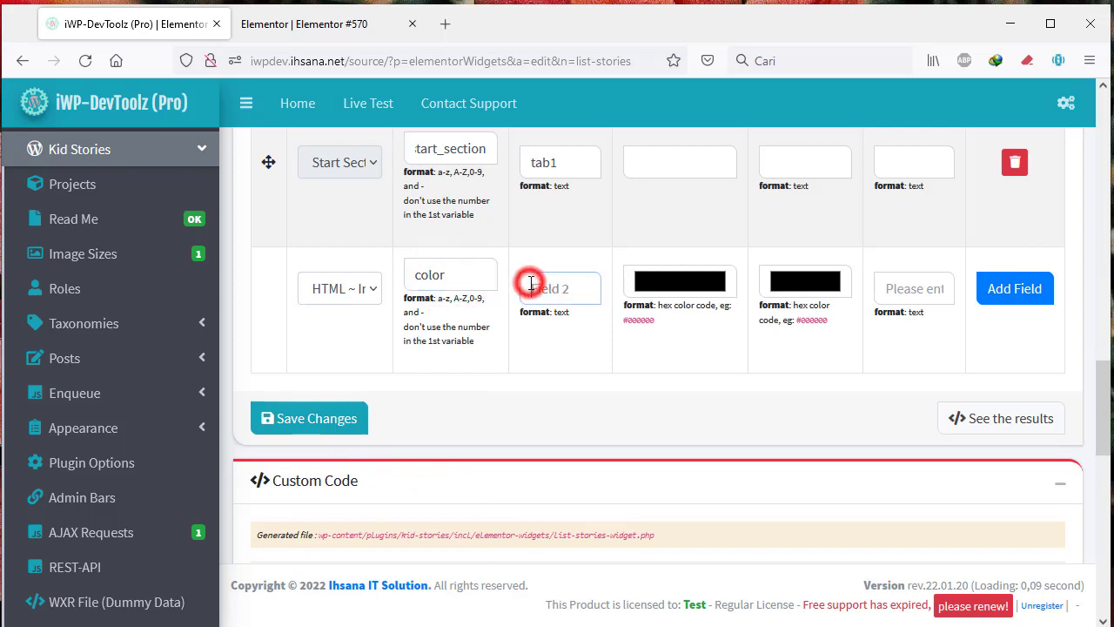
{"action": "type", "text": "color"}
- Save the widget options and review the saved rows in the Widget Options table
{"action": "scroll", "coordinate": [609, 403], "scroll_direction": "up", "scroll_amount": 2}
{"action": "scroll", "coordinate": [534, 391], "scroll_direction": "down", "scroll_amount": 2}
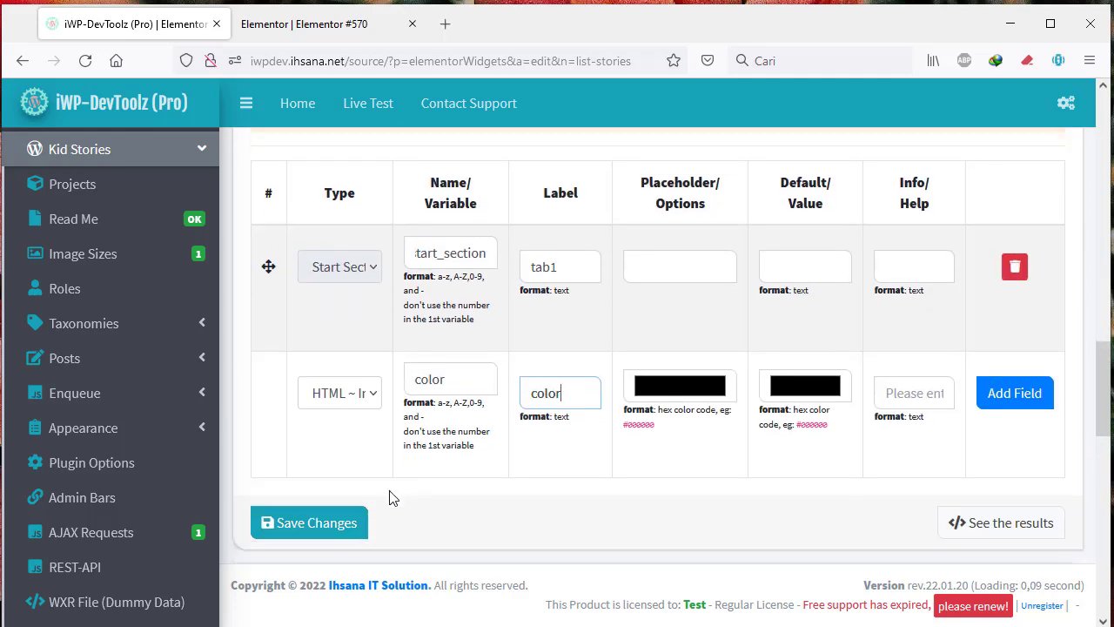
{"action": "left_click", "coordinate": [287, 420]}
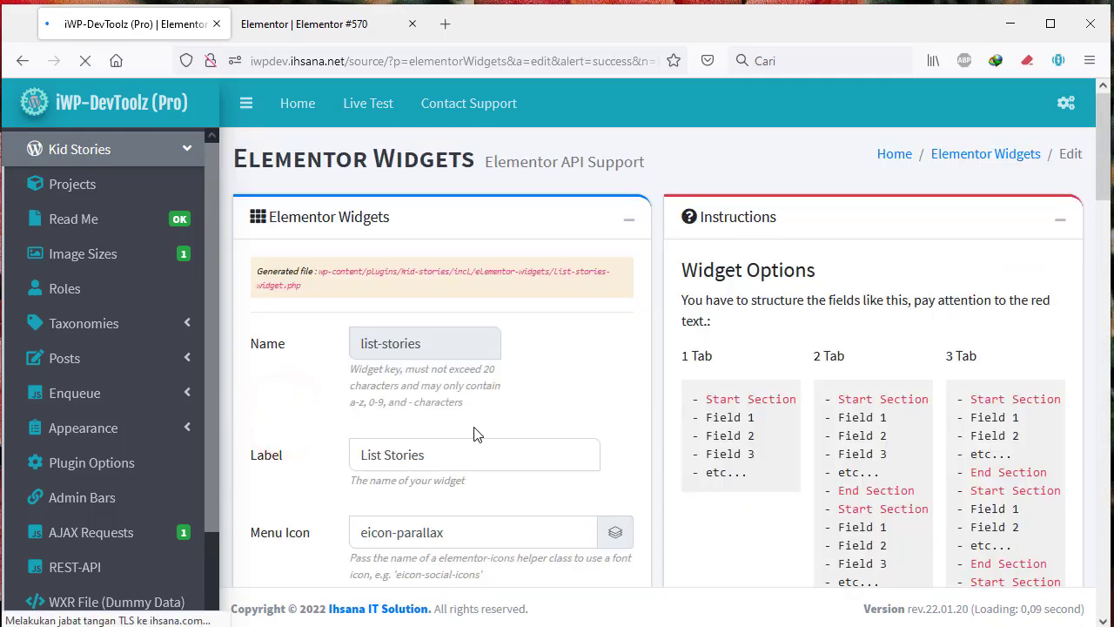
{"action": "scroll", "coordinate": [754, 494], "scroll_direction": "down", "scroll_amount": 10}
{"action": "scroll", "coordinate": [719, 473], "scroll_direction": "down", "scroll_amount": 3}
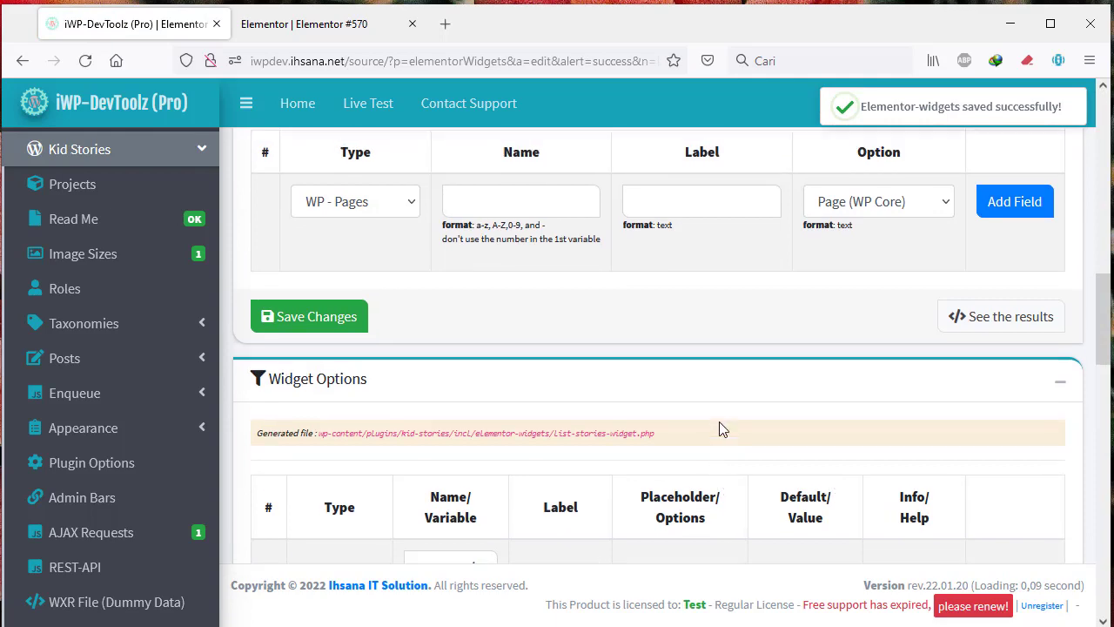
{"action": "scroll", "coordinate": [722, 432], "scroll_direction": "up", "scroll_amount": 1}
{"action": "scroll", "coordinate": [679, 427], "scroll_direction": "down", "scroll_amount": 4}
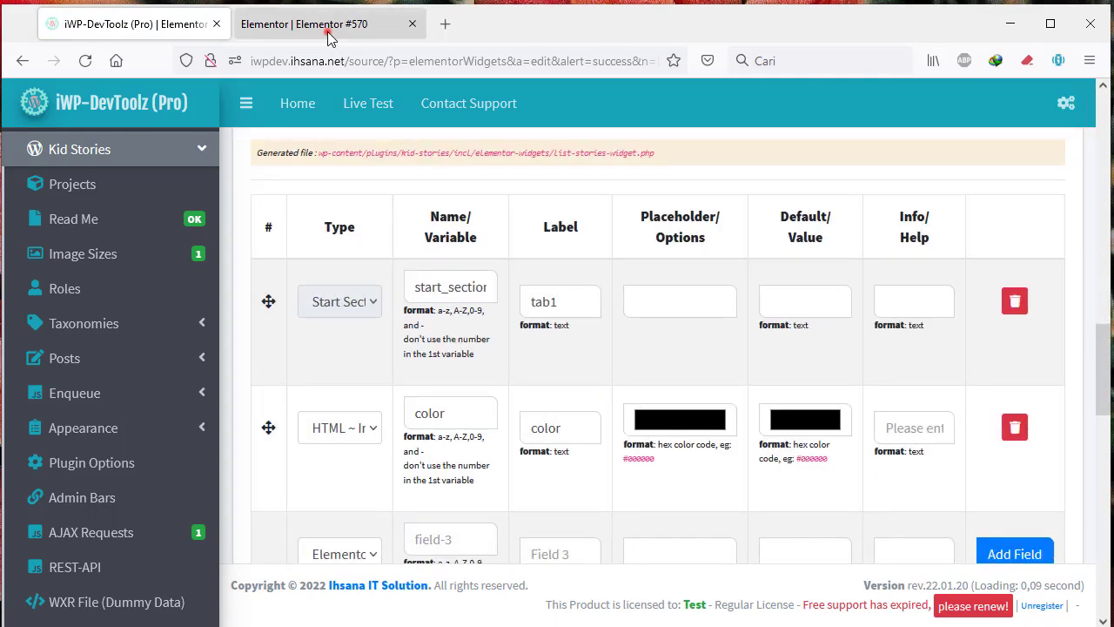
- Reload the post's Elementor editor, discarding unsaved changes, and place the List Stories widget in the empty widget area
{"action": "left_click", "coordinate": [326, 24]}
{"action": "left_click", "coordinate": [86, 60]}
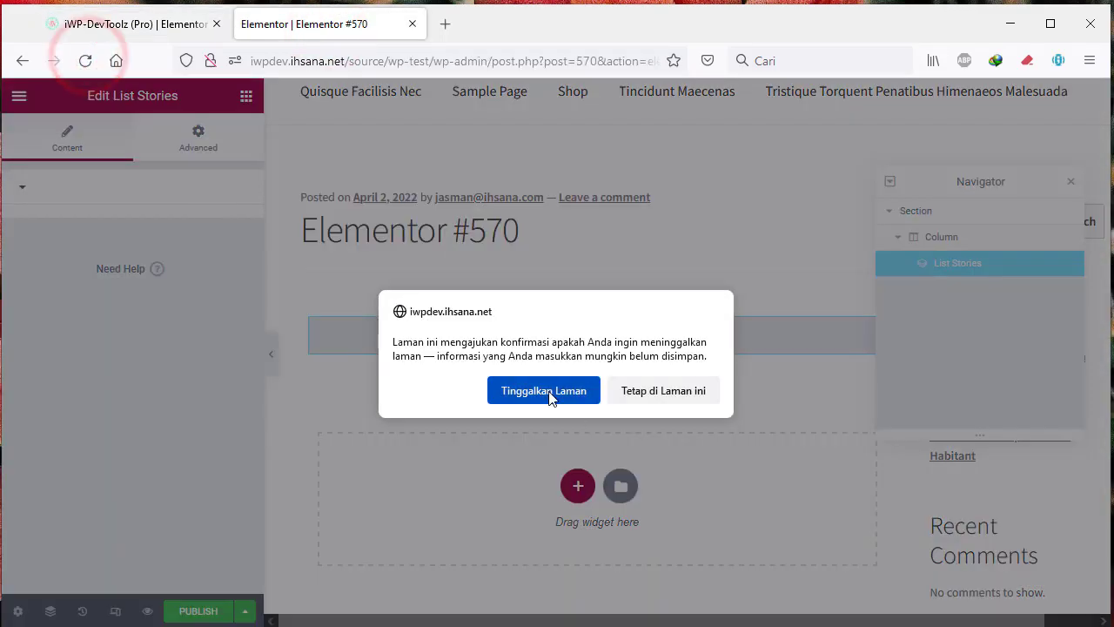
{"action": "left_click", "coordinate": [547, 389]}
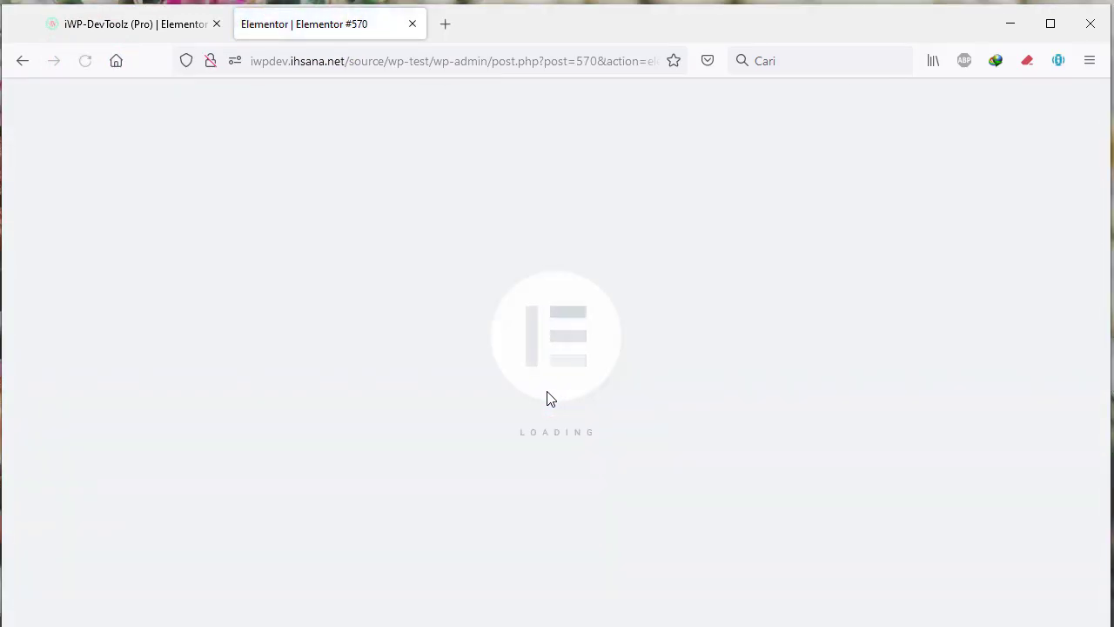
{"action": "scroll", "coordinate": [221, 403], "scroll_direction": "down", "scroll_amount": 10}
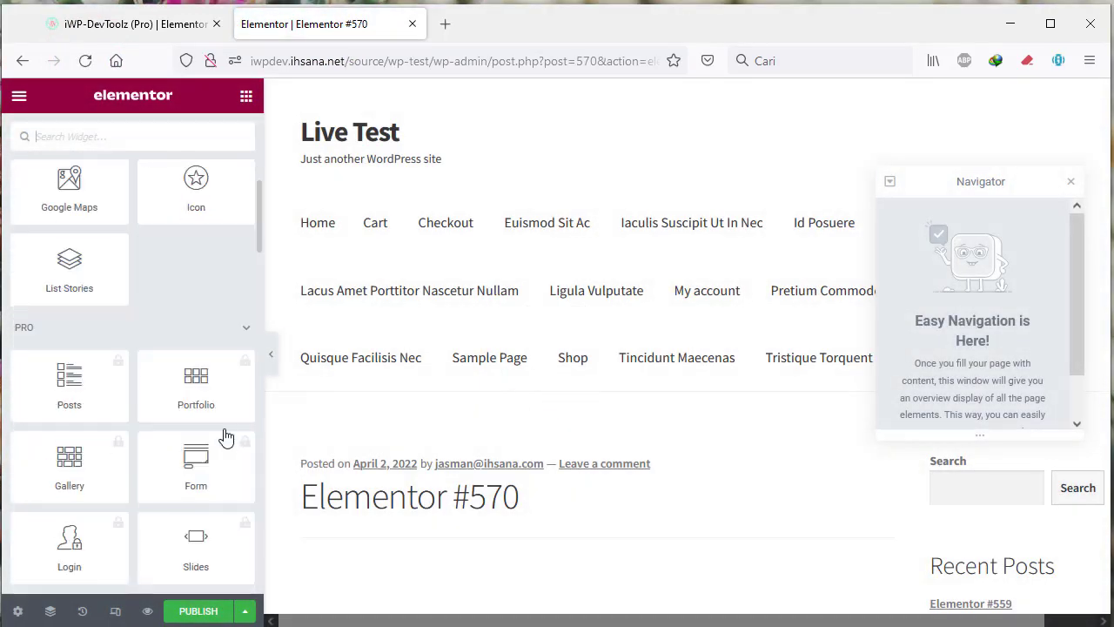
{"action": "scroll", "coordinate": [547, 488], "scroll_direction": "down", "scroll_amount": 5}
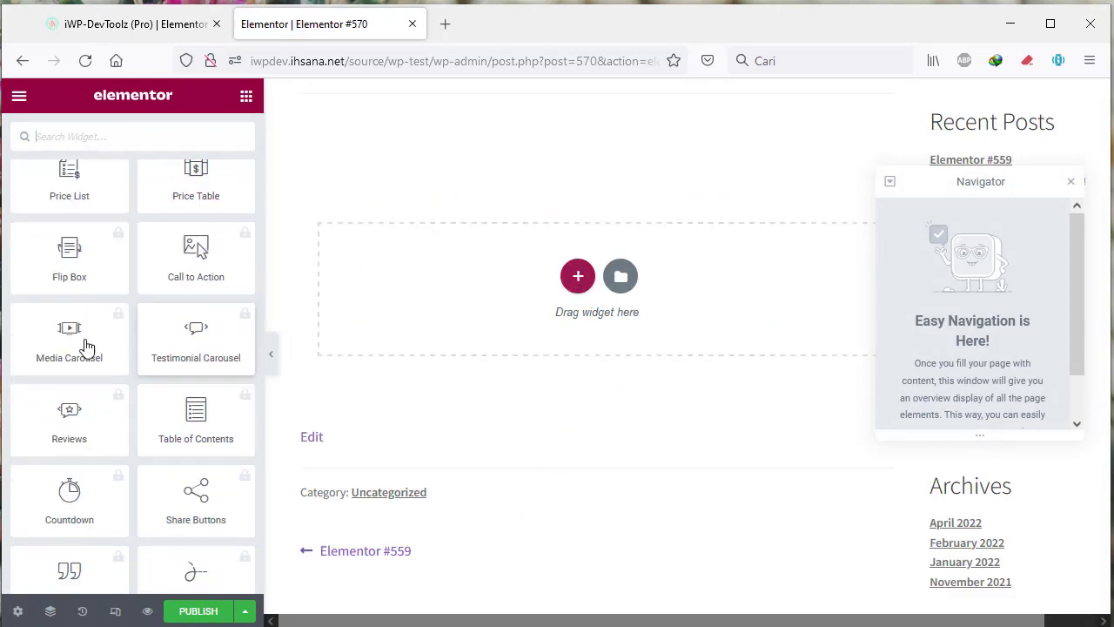
{"action": "scroll", "coordinate": [105, 418], "scroll_direction": "down", "scroll_amount": 7}
{"action": "scroll", "coordinate": [126, 509], "scroll_direction": "up", "scroll_amount": 7}
{"action": "scroll", "coordinate": [126, 510], "scroll_direction": "up", "scroll_amount": 7}
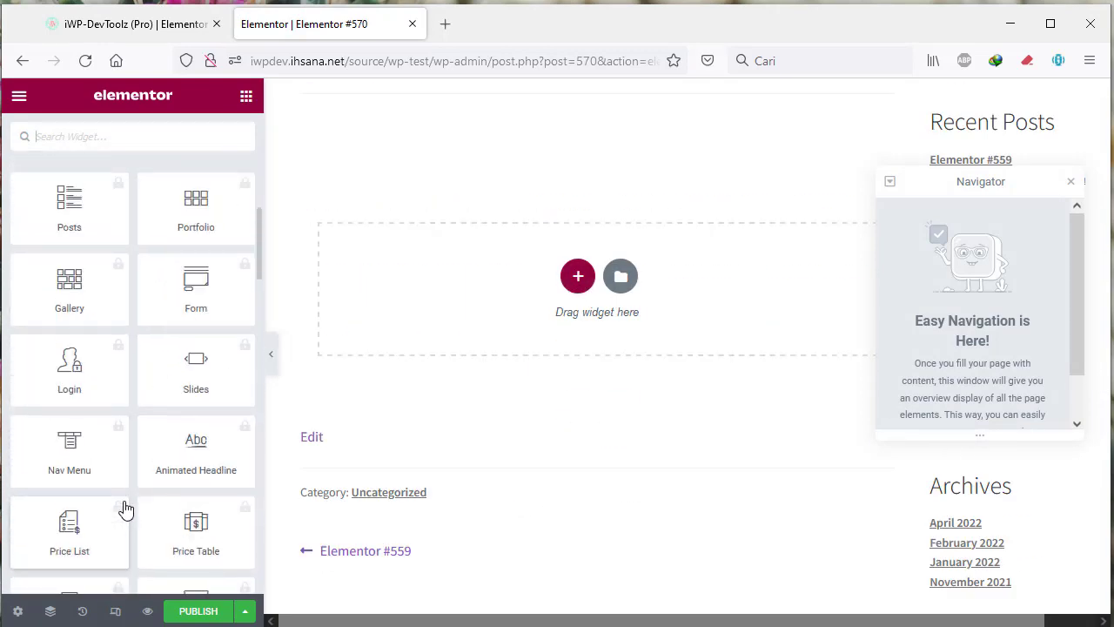
{"action": "left_click_drag", "start_coordinate": [53, 370], "coordinate": [584, 285]}
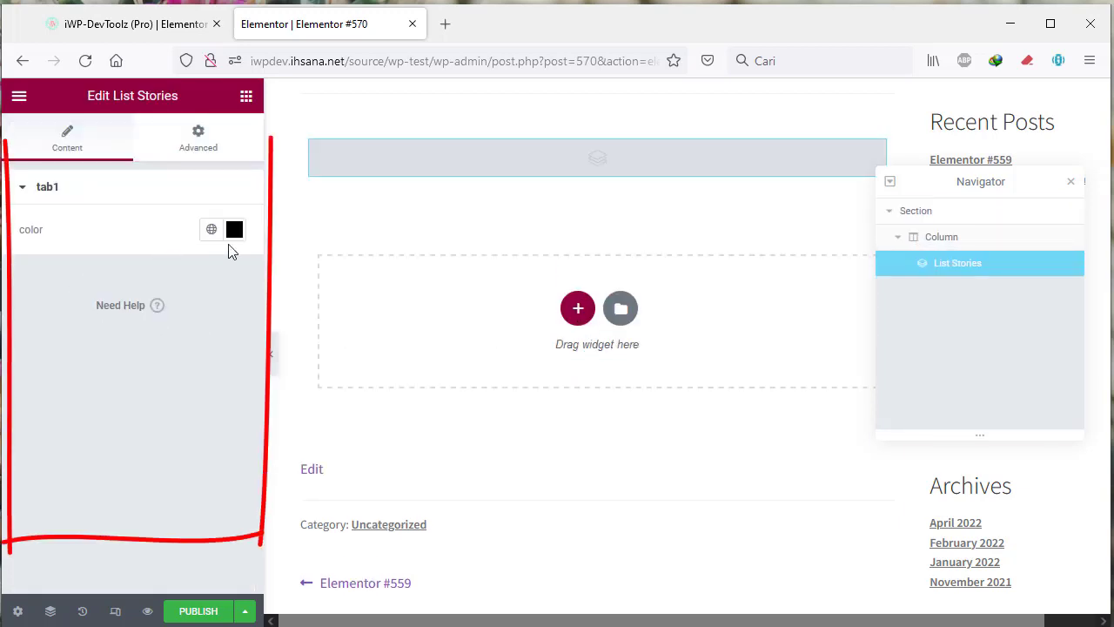
- Set the color option under tab1 of the List Stories widget to a dark red
{"action": "left_click", "coordinate": [234, 229]}
{"action": "mouse_move", "coordinate": [139, 331]}
{"action": "left_mouse_down"}
{"action": "mouse_move", "coordinate": [107, 348]}
{"action": "mouse_move", "coordinate": [206, 380]}
{"action": "mouse_move", "coordinate": [184, 354]}
{"action": "mouse_move", "coordinate": [209, 318]}
{"action": "mouse_move", "coordinate": [178, 345]}
{"action": "left_mouse_up"}
{"action": "left_click", "coordinate": [144, 231]}
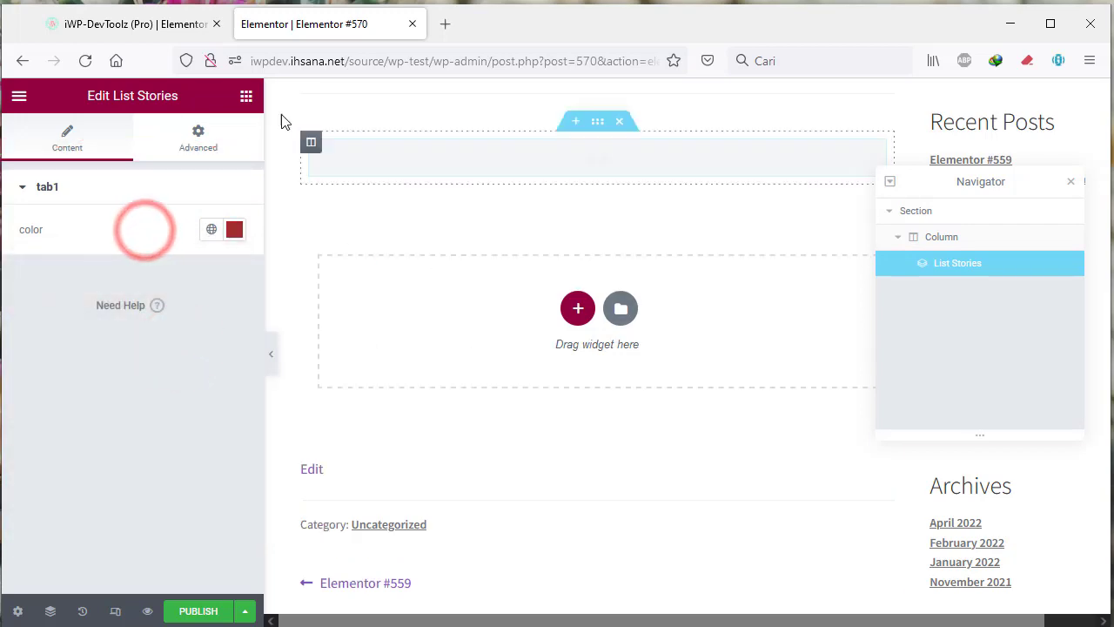
- Return to iWP-DevToolz and add an End Section field named end1 with label end1 to the Widget Options
{"action": "left_click", "coordinate": [190, 37]}
{"action": "scroll", "coordinate": [679, 326], "scroll_direction": "down", "scroll_amount": 3}
{"action": "scroll", "coordinate": [679, 330], "scroll_direction": "up", "scroll_amount": 3}
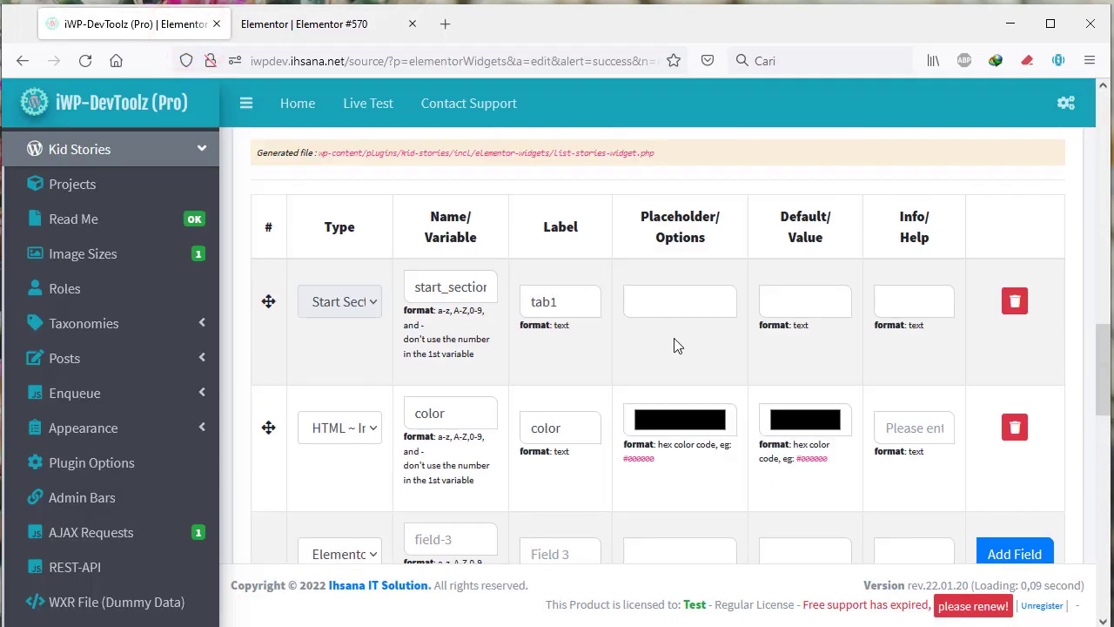
{"action": "scroll", "coordinate": [679, 339], "scroll_direction": "down", "scroll_amount": 1}
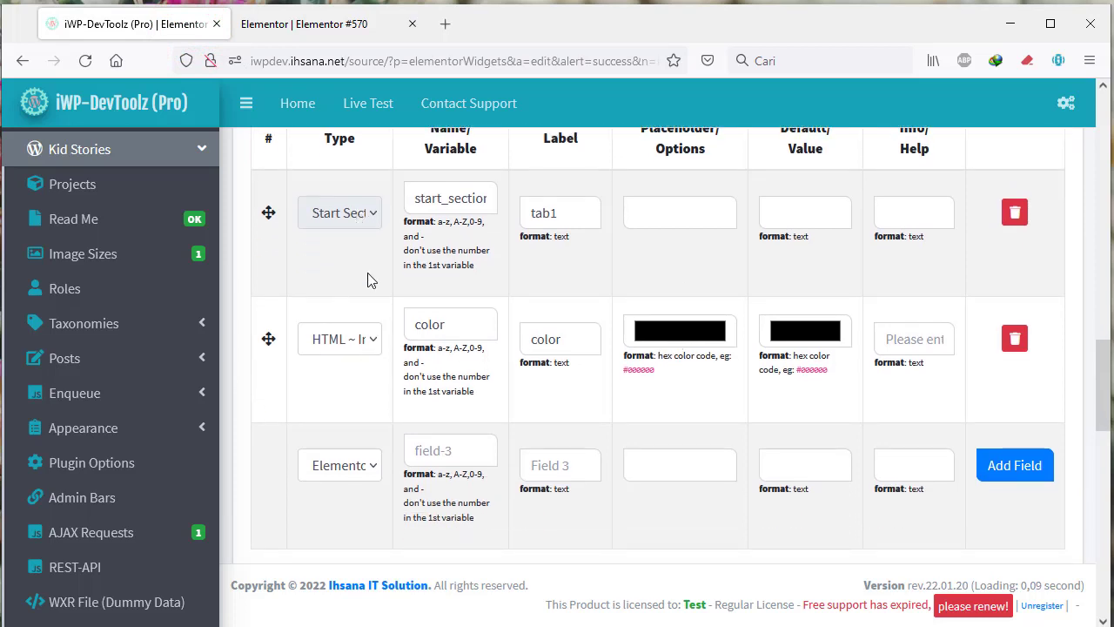
{"action": "left_click", "coordinate": [359, 473]}
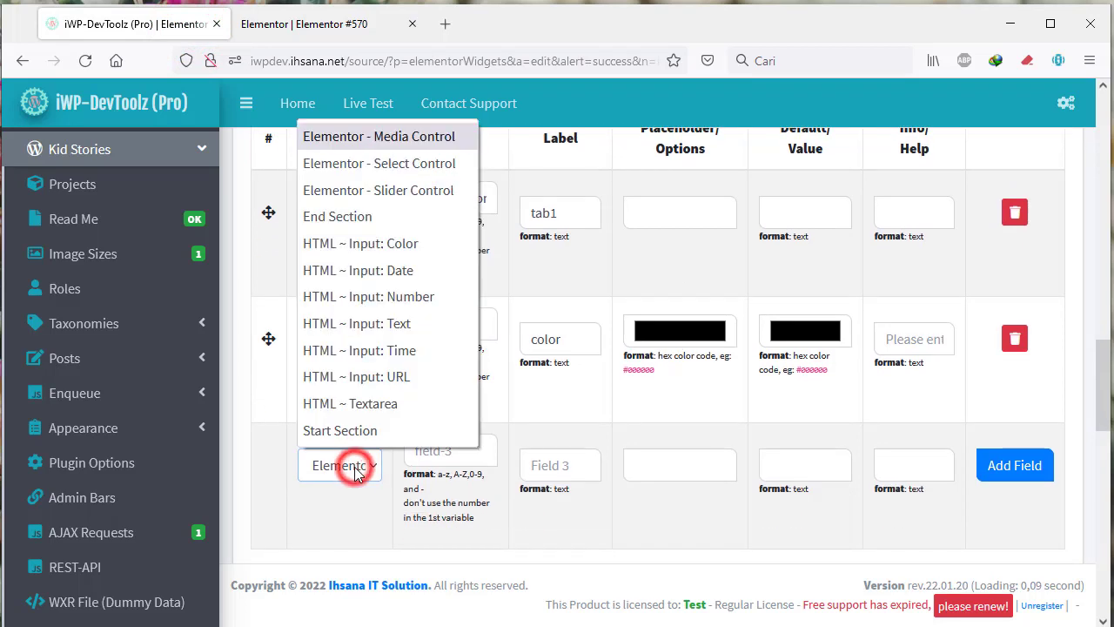
{"action": "left_click", "coordinate": [401, 224]}
{"action": "left_click", "coordinate": [449, 446]}
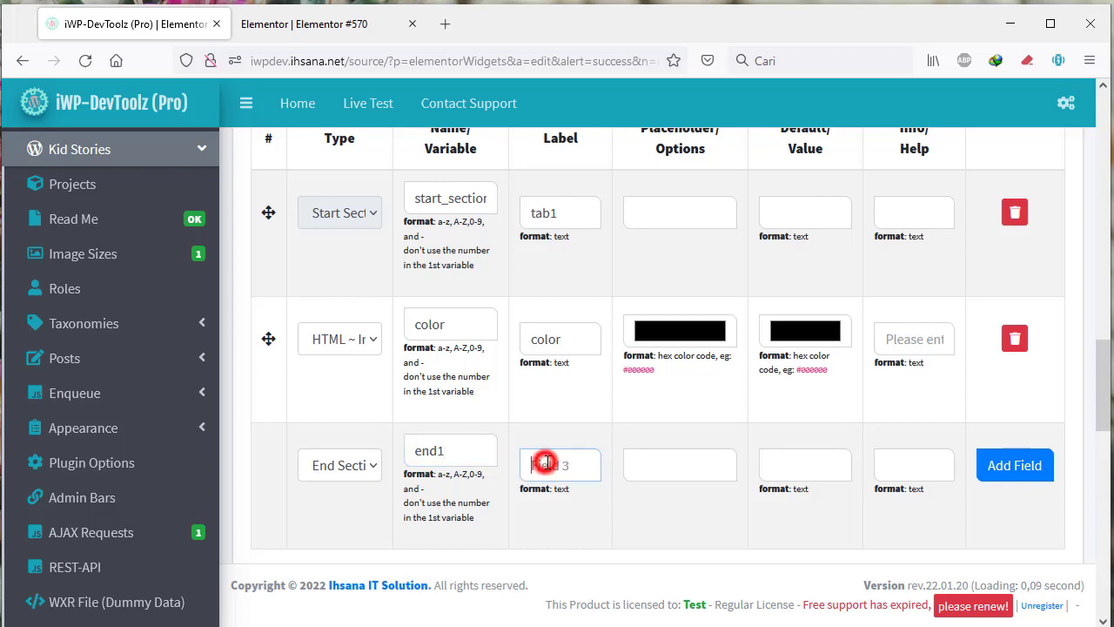
{"action": "type", "text": "end1"}
{"action": "left_click", "coordinate": [1012, 465]}
- Add a Start Section field named tab2 to the Widget Options and save the changes
{"action": "scroll", "coordinate": [821, 468], "scroll_direction": "down", "scroll_amount": 20}
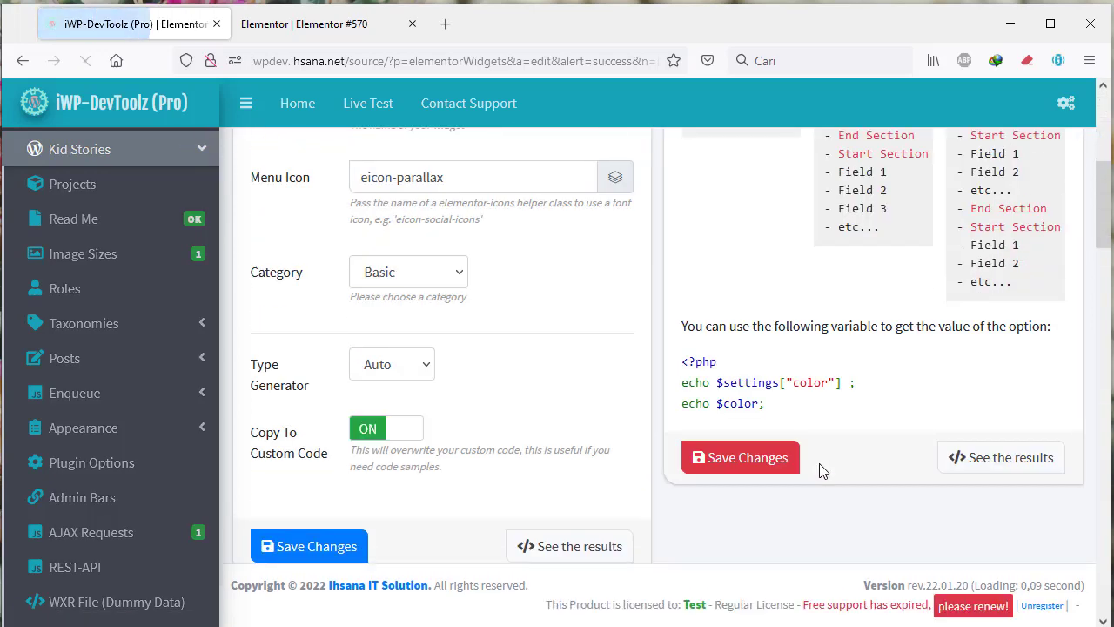
{"action": "scroll", "coordinate": [672, 445], "scroll_direction": "down", "scroll_amount": 5}
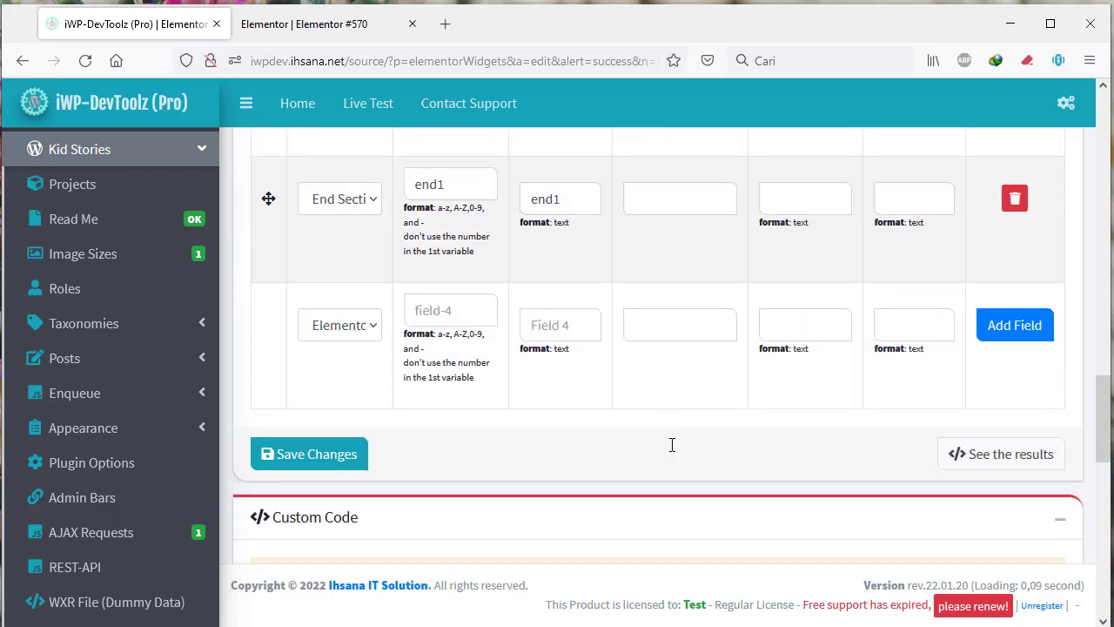
{"action": "scroll", "coordinate": [362, 378], "scroll_direction": "up", "scroll_amount": 4}
{"action": "scroll", "coordinate": [374, 391], "scroll_direction": "down", "scroll_amount": 4}
{"action": "left_click", "coordinate": [355, 329]}
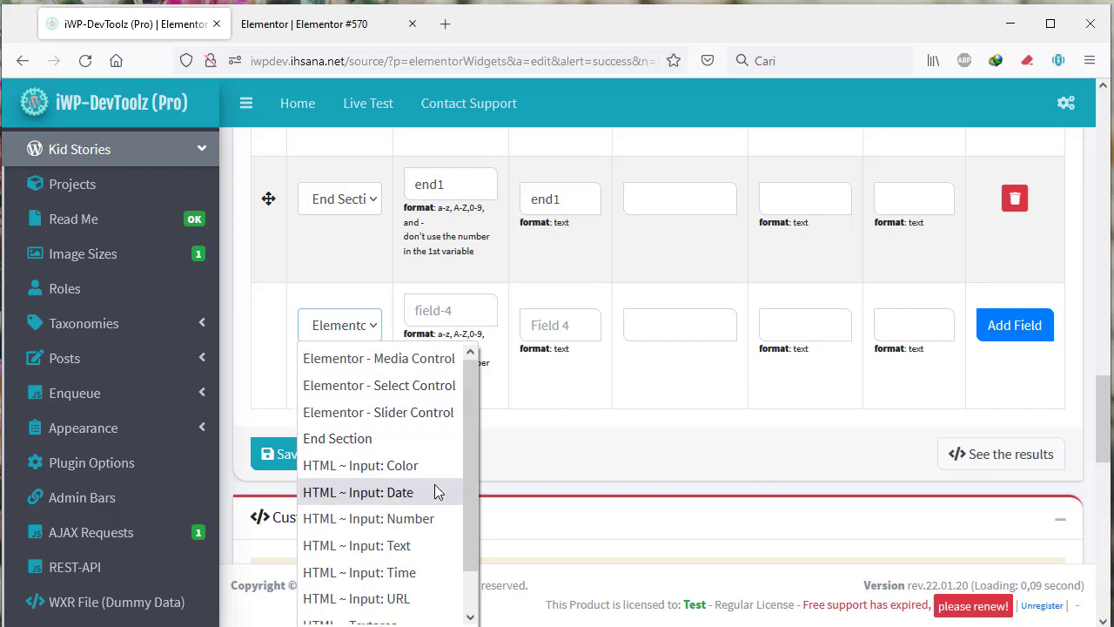
{"action": "scroll", "coordinate": [435, 491], "scroll_direction": "down", "scroll_amount": 1}
{"action": "left_click", "coordinate": [355, 609]}
{"action": "left_click", "coordinate": [449, 321]}
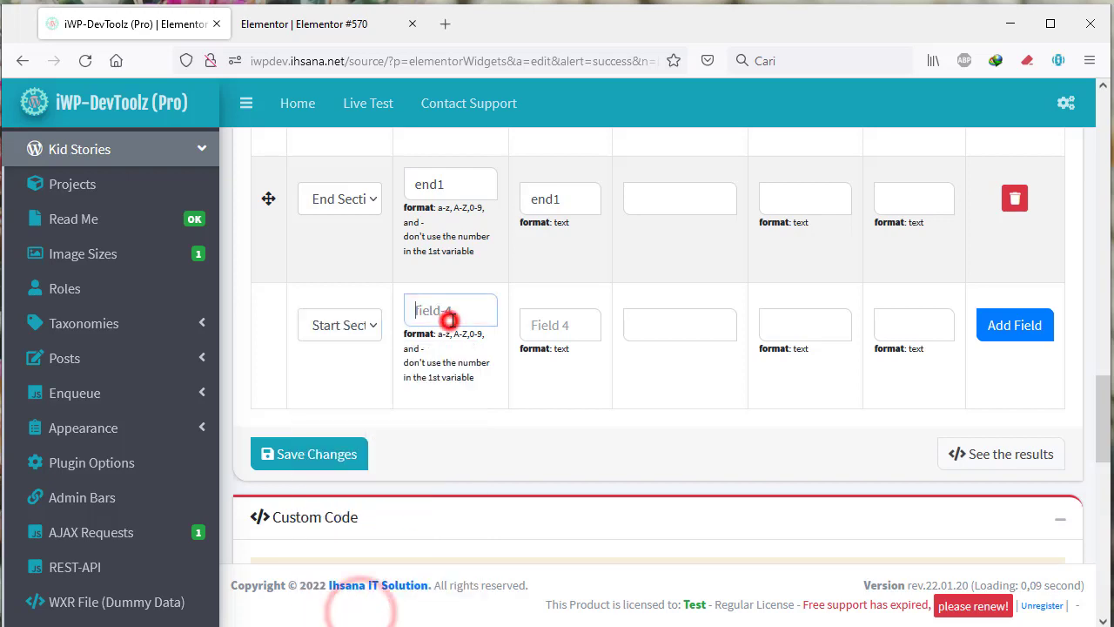
{"action": "scroll", "coordinate": [449, 320], "scroll_direction": "up", "scroll_amount": 3}
{"action": "scroll", "coordinate": [446, 392], "scroll_direction": "down", "scroll_amount": 2}
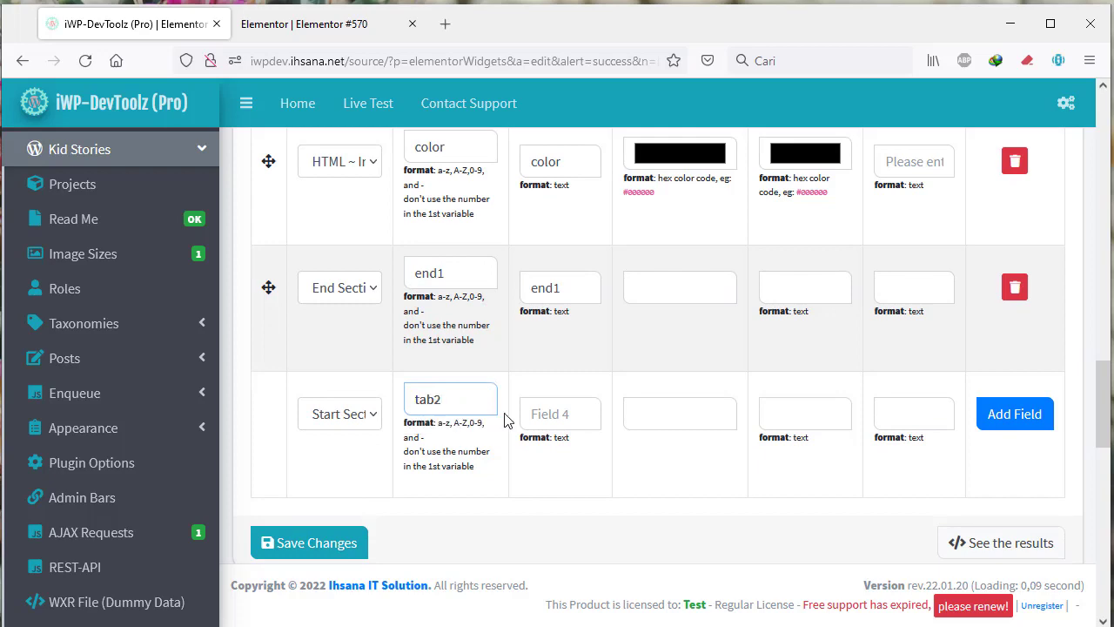
{"action": "left_click", "coordinate": [311, 541]}
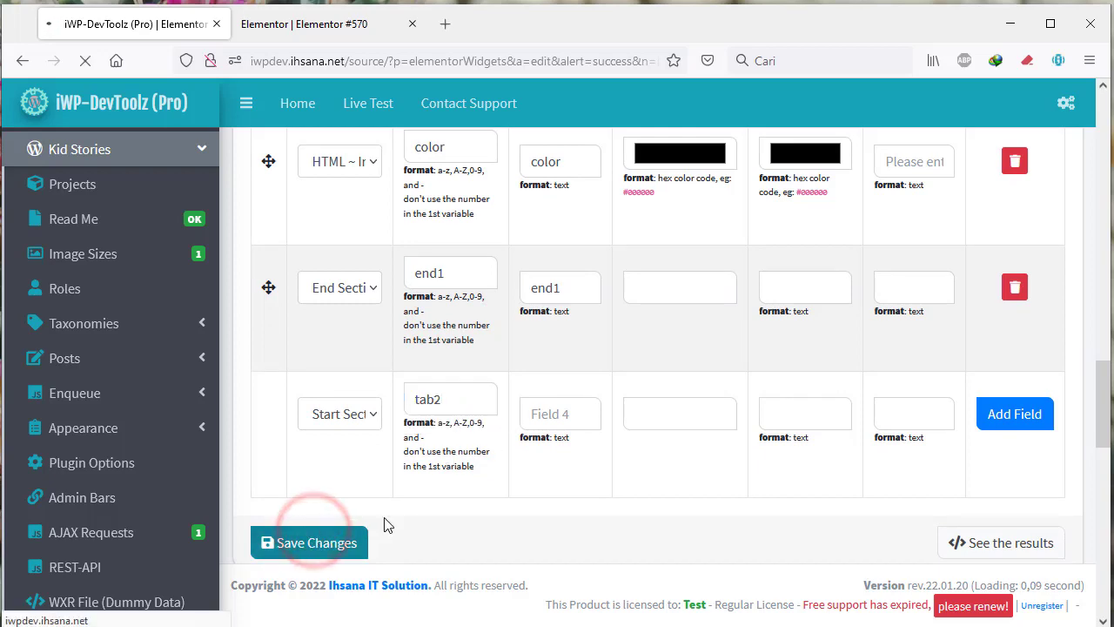
- Add an HTML Input: Number field named font-size with label Font Size to the Widget Options and save the changes
{"action": "scroll", "coordinate": [503, 471], "scroll_direction": "down", "scroll_amount": 20}
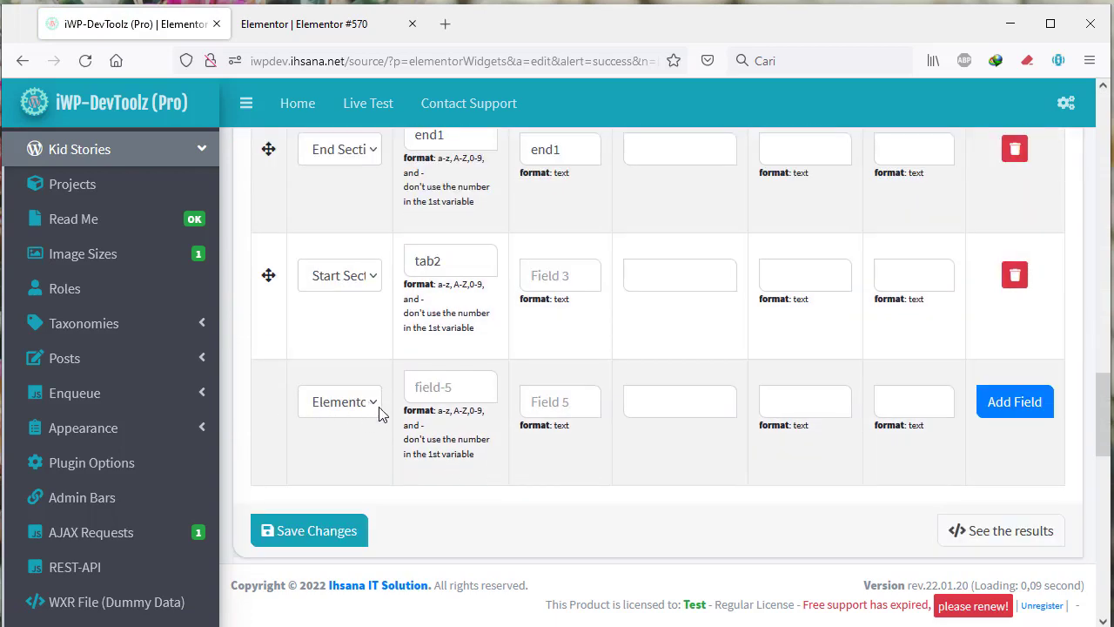
{"action": "left_click", "coordinate": [375, 408]}
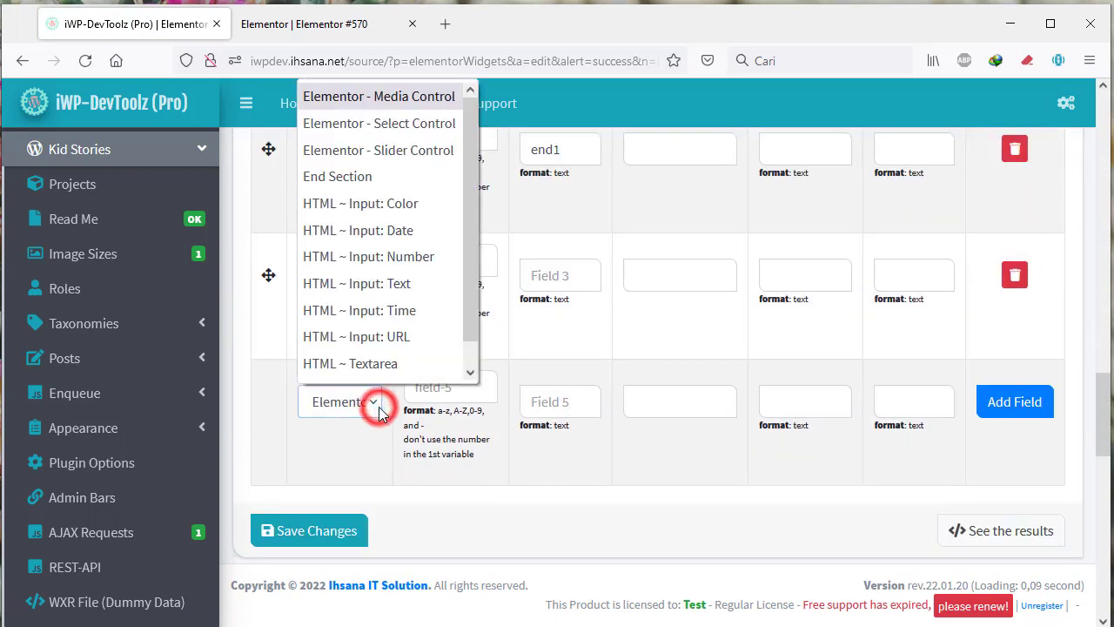
{"action": "scroll", "coordinate": [418, 311], "scroll_direction": "down", "scroll_amount": 1}
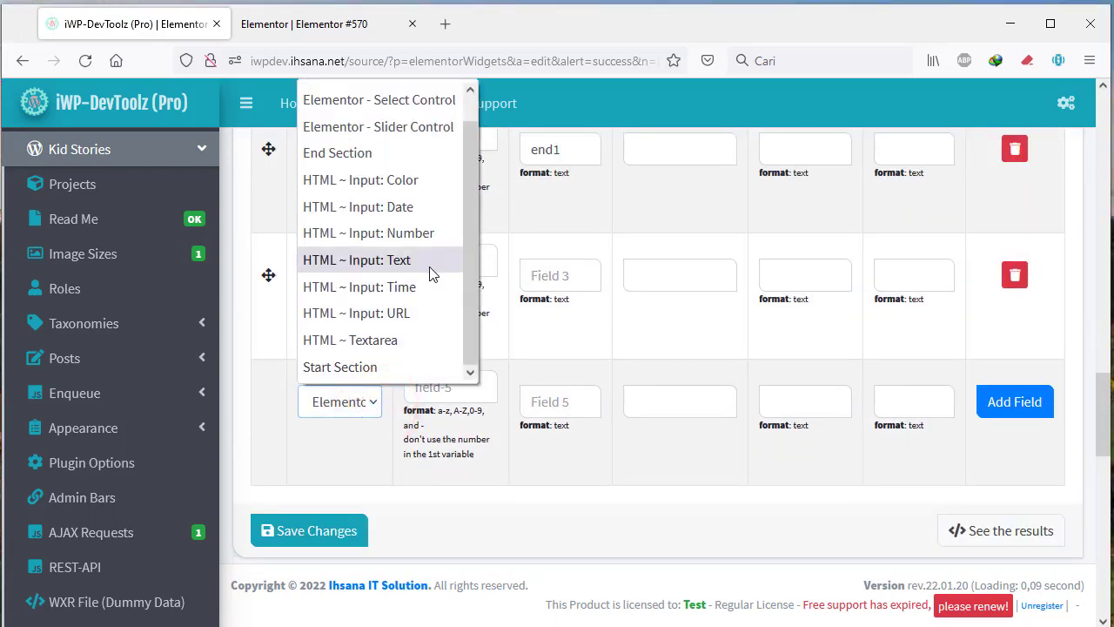
{"action": "left_click", "coordinate": [411, 232]}
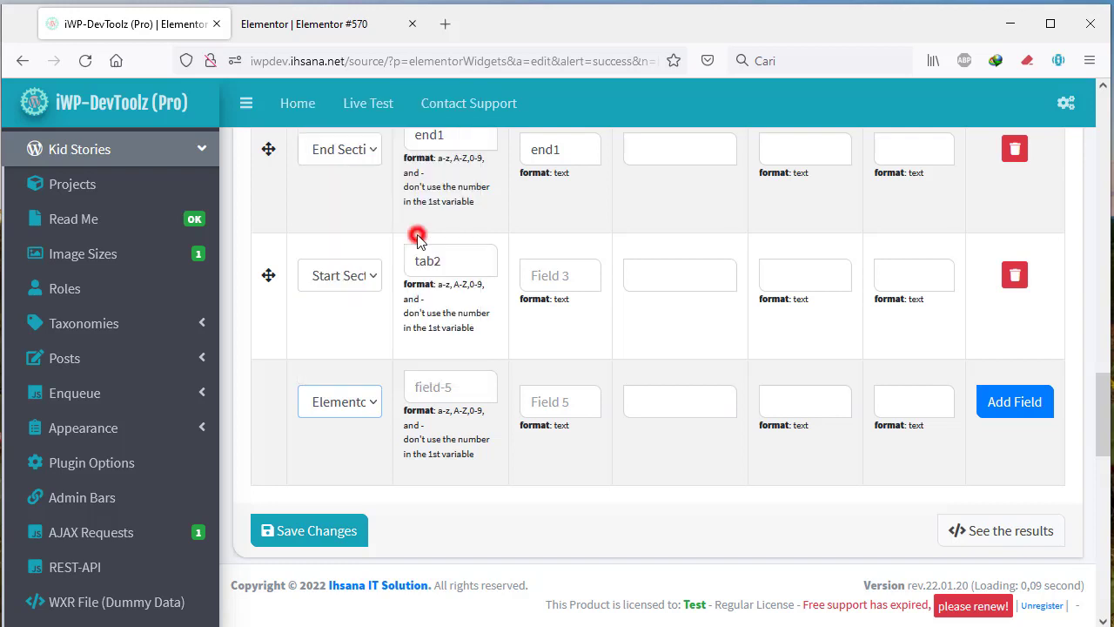
{"action": "left_click", "coordinate": [457, 400]}
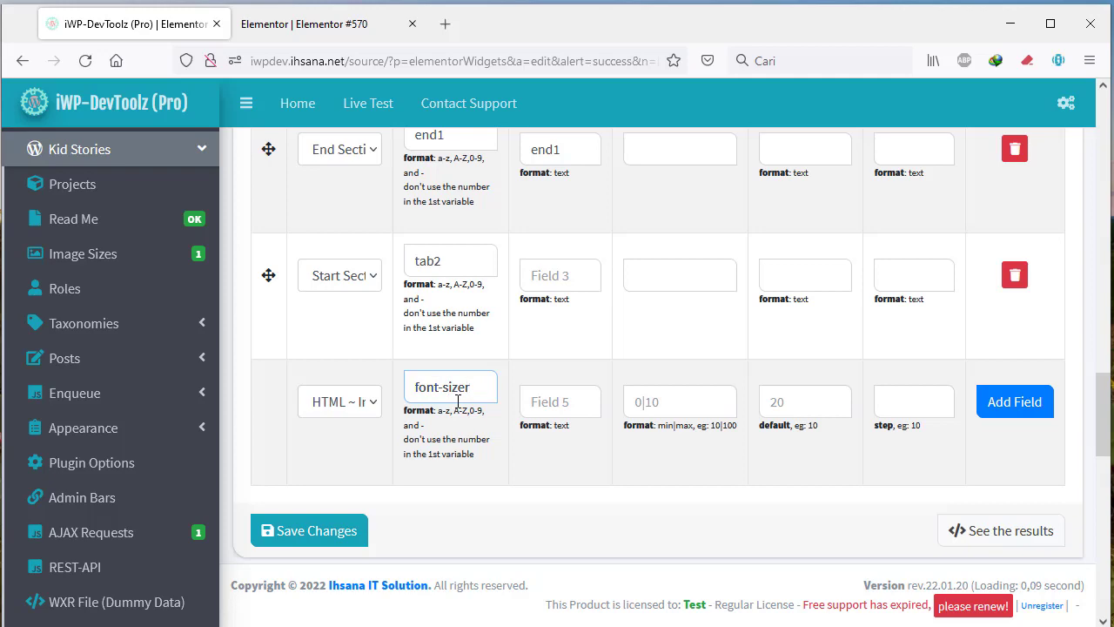
{"action": "scroll", "coordinate": [576, 396], "scroll_direction": "up", "scroll_amount": 3}
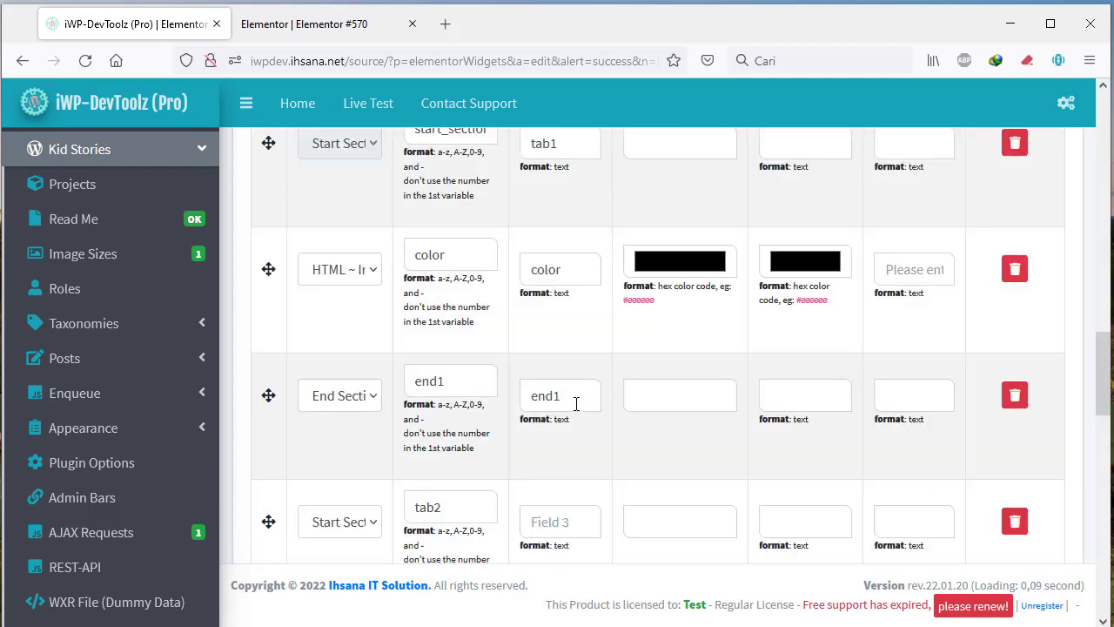
{"action": "scroll", "coordinate": [574, 400], "scroll_direction": "down", "scroll_amount": 3}
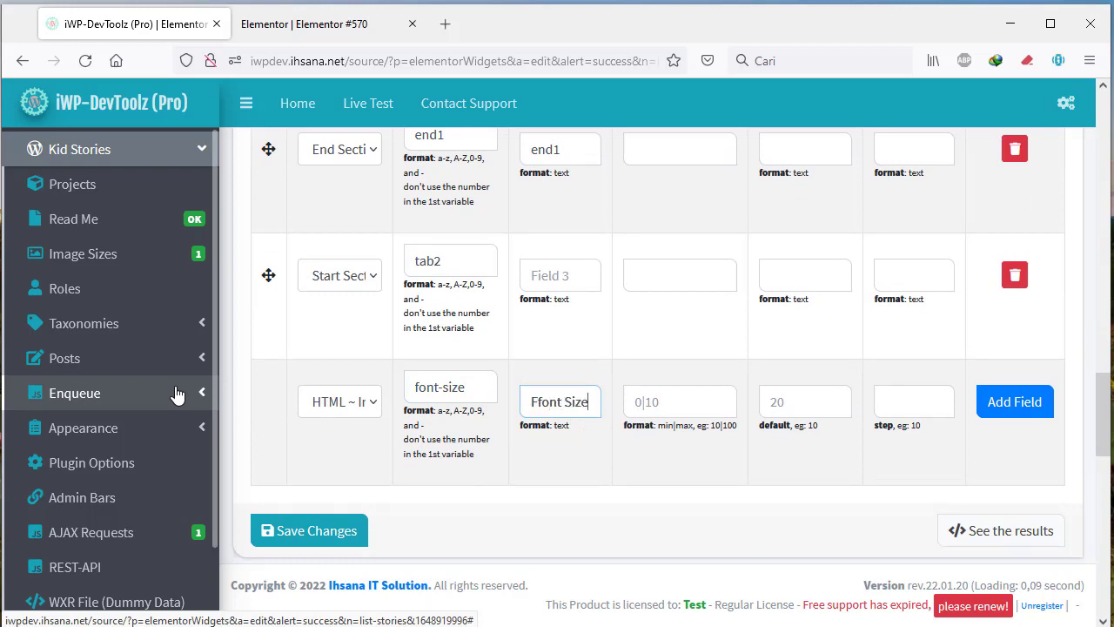
{"action": "left_click", "coordinate": [540, 401]}
{"action": "key", "text": "BackSpace"}
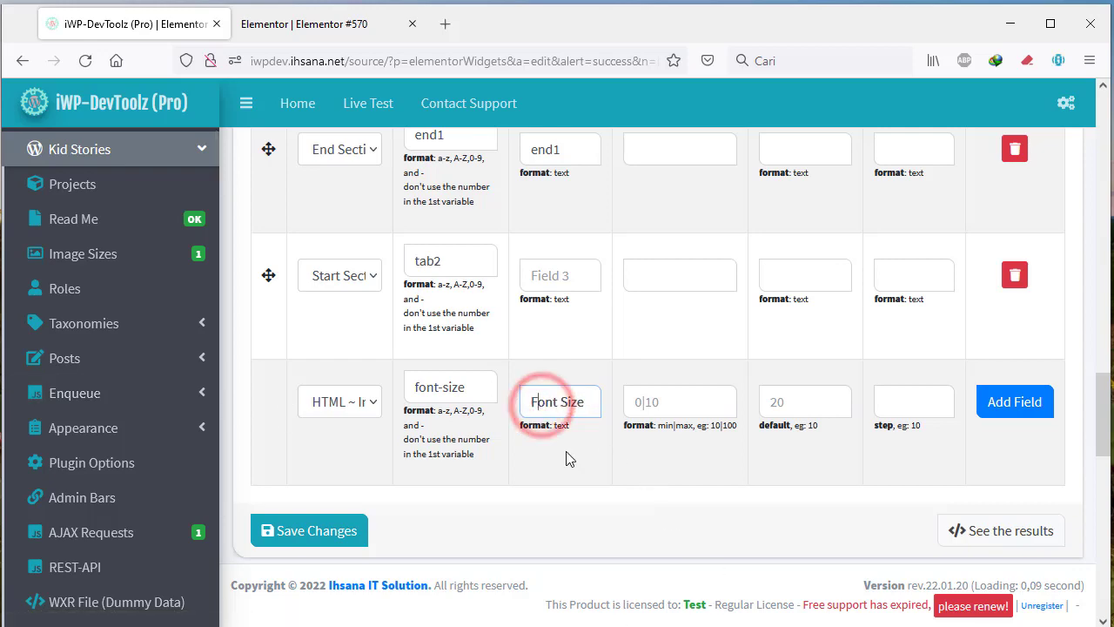
{"action": "left_click", "coordinate": [324, 533]}
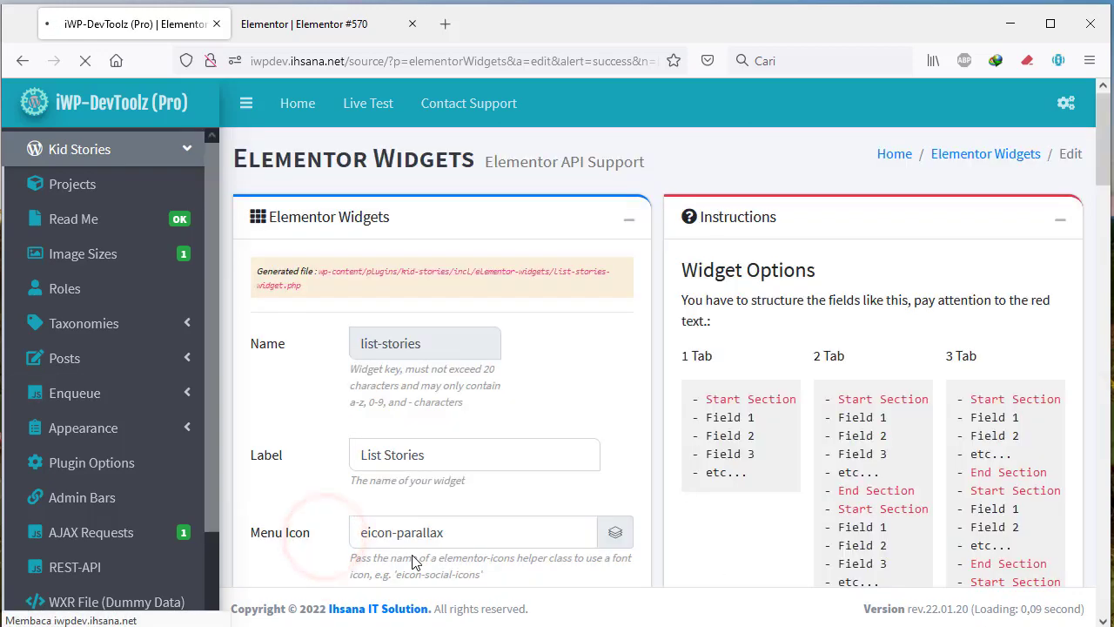
- Review the order of section and field rows in the saved Widget Options table
{"action": "scroll", "coordinate": [415, 487], "scroll_direction": "down", "scroll_amount": 15}
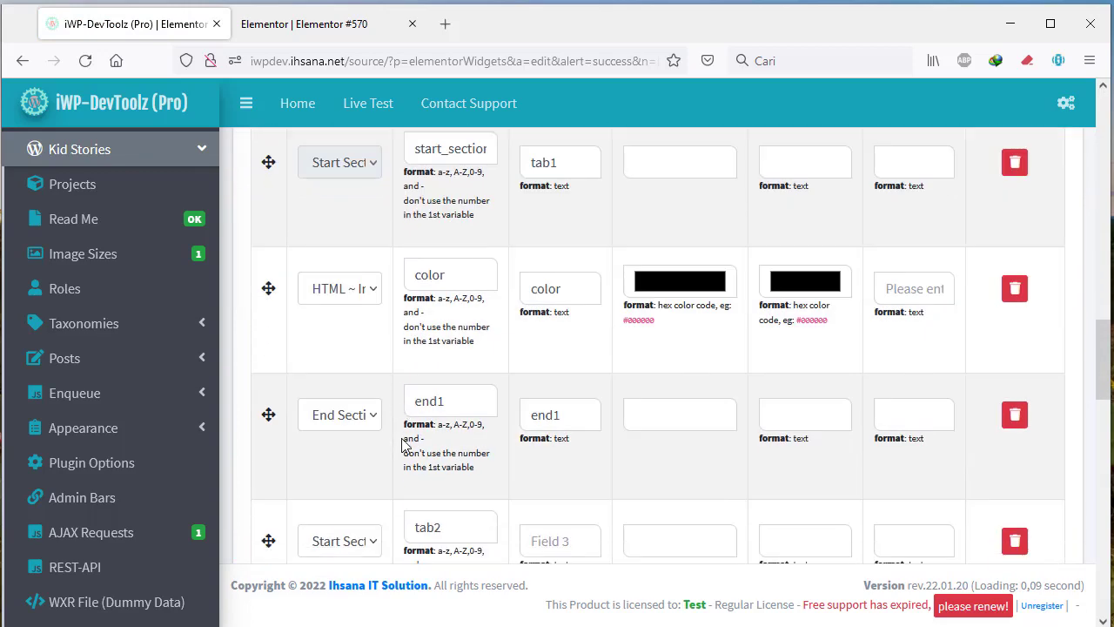
{"action": "scroll", "coordinate": [348, 436], "scroll_direction": "up", "scroll_amount": 3}
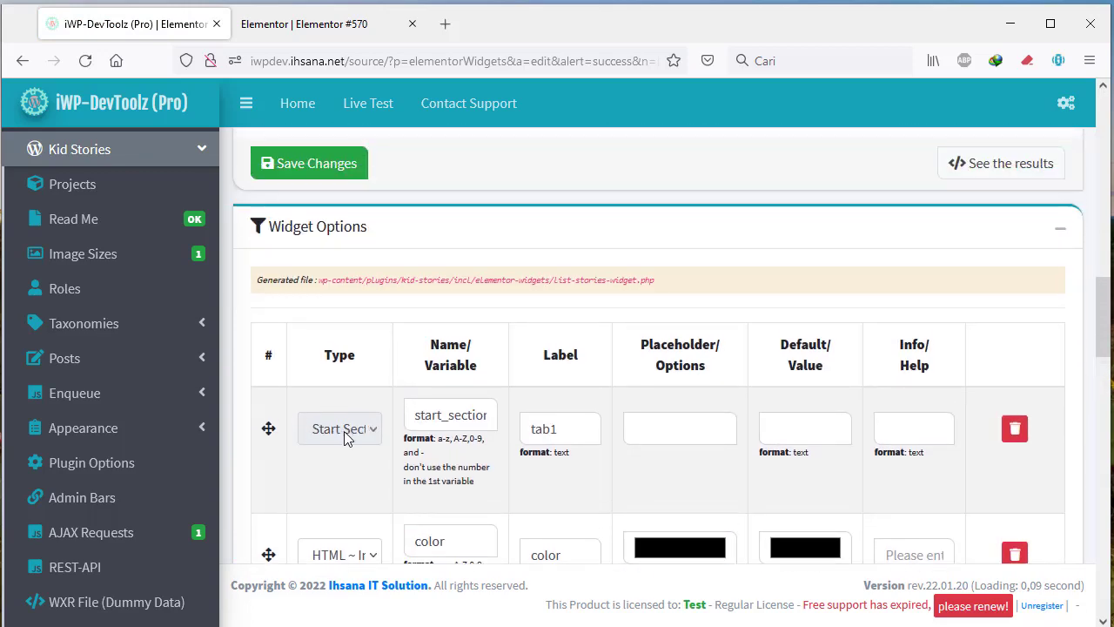
{"action": "scroll", "coordinate": [353, 439], "scroll_direction": "down", "scroll_amount": 3}
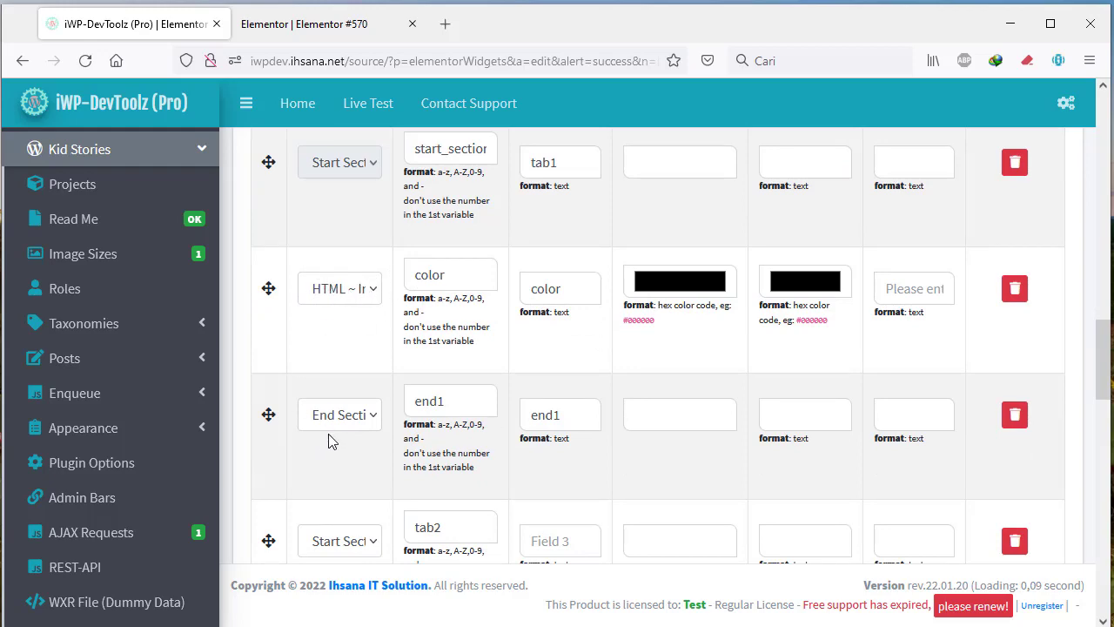
{"action": "scroll", "coordinate": [279, 459], "scroll_direction": "down", "scroll_amount": 2}
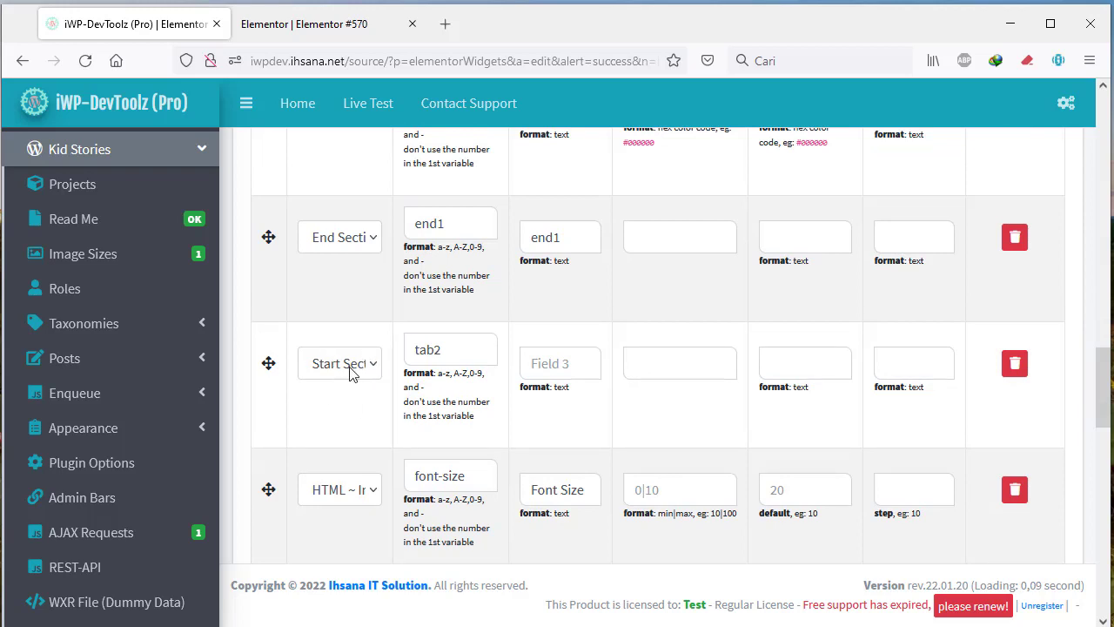
{"action": "scroll", "coordinate": [290, 419], "scroll_direction": "down", "scroll_amount": 2}
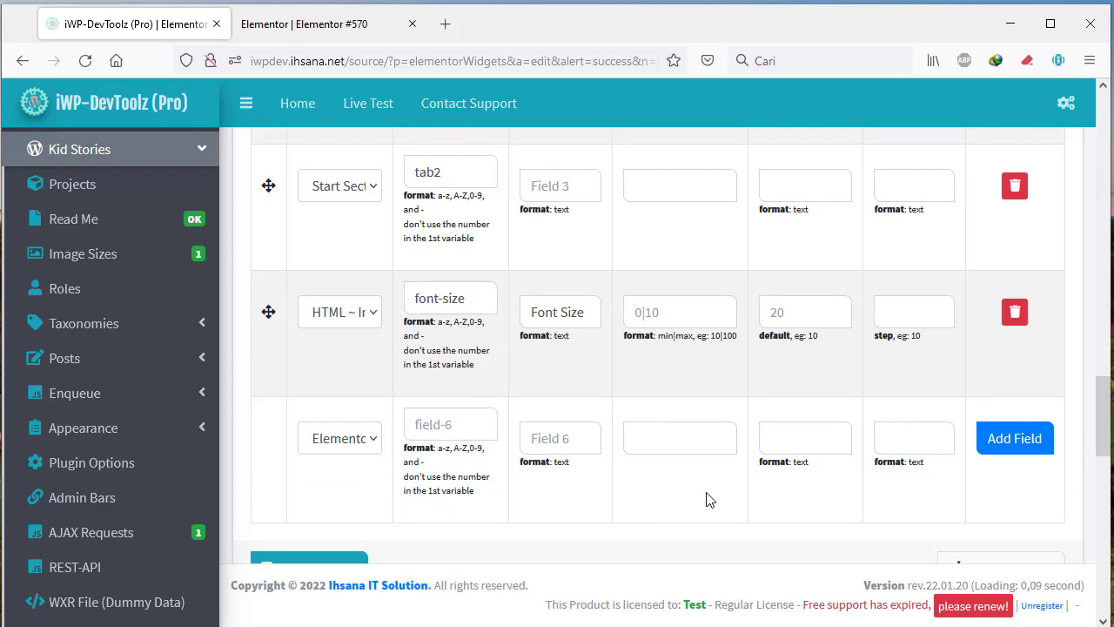
- Examine the Start Section and End Section structure for 1, 2 and 3 tabs and the option variables in the instructions
{"action": "scroll", "coordinate": [709, 499], "scroll_direction": "up", "scroll_amount": 15}
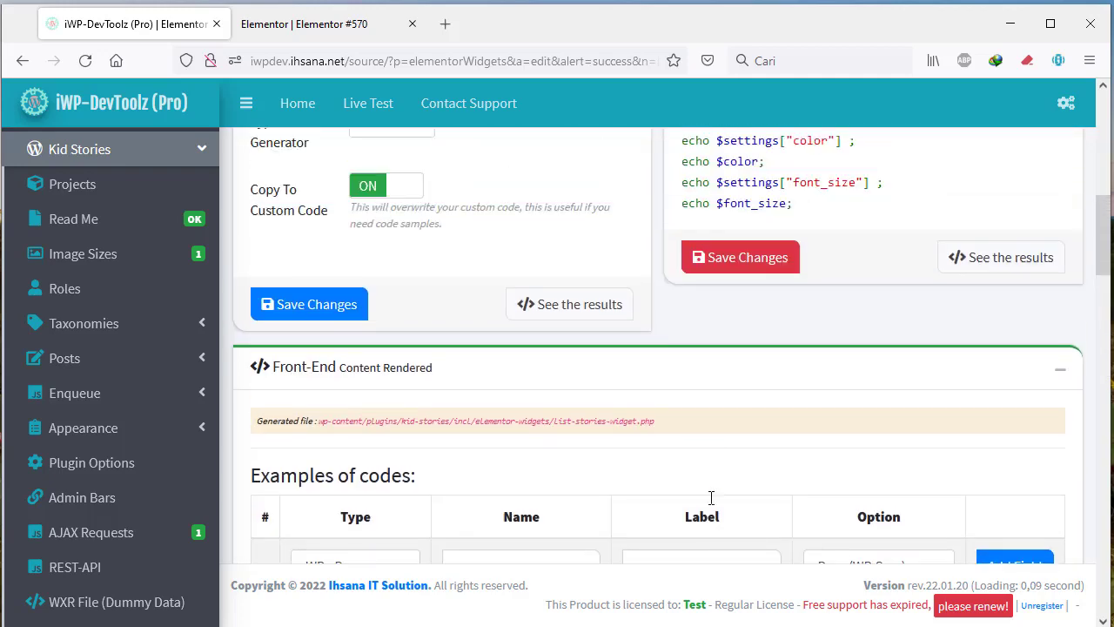
{"action": "scroll", "coordinate": [711, 498], "scroll_direction": "up", "scroll_amount": 5}
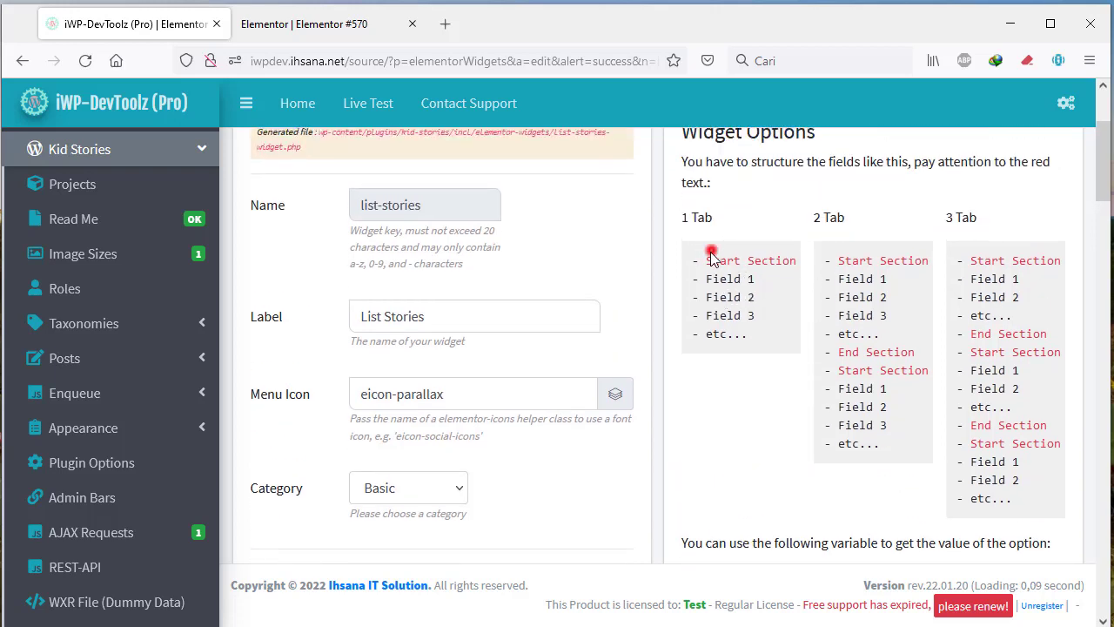
{"action": "left_click_drag", "start_coordinate": [710, 257], "coordinate": [915, 261]}
{"action": "left_click", "coordinate": [740, 366]}
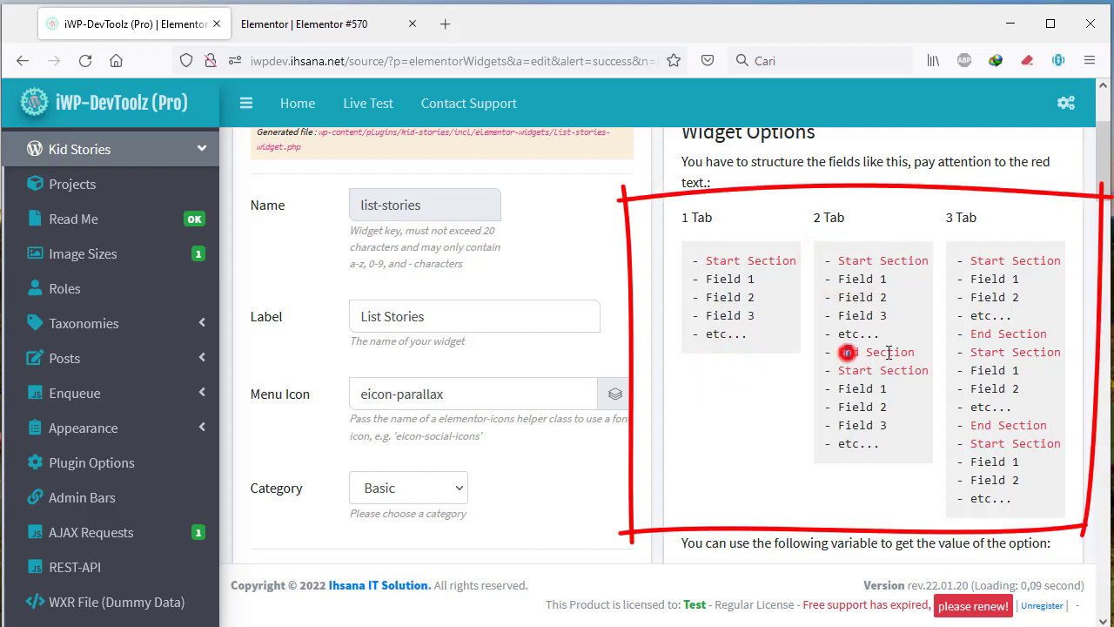
{"action": "left_click_drag", "start_coordinate": [887, 351], "coordinate": [915, 352]}
{"action": "left_click_drag", "start_coordinate": [831, 370], "coordinate": [929, 370]}
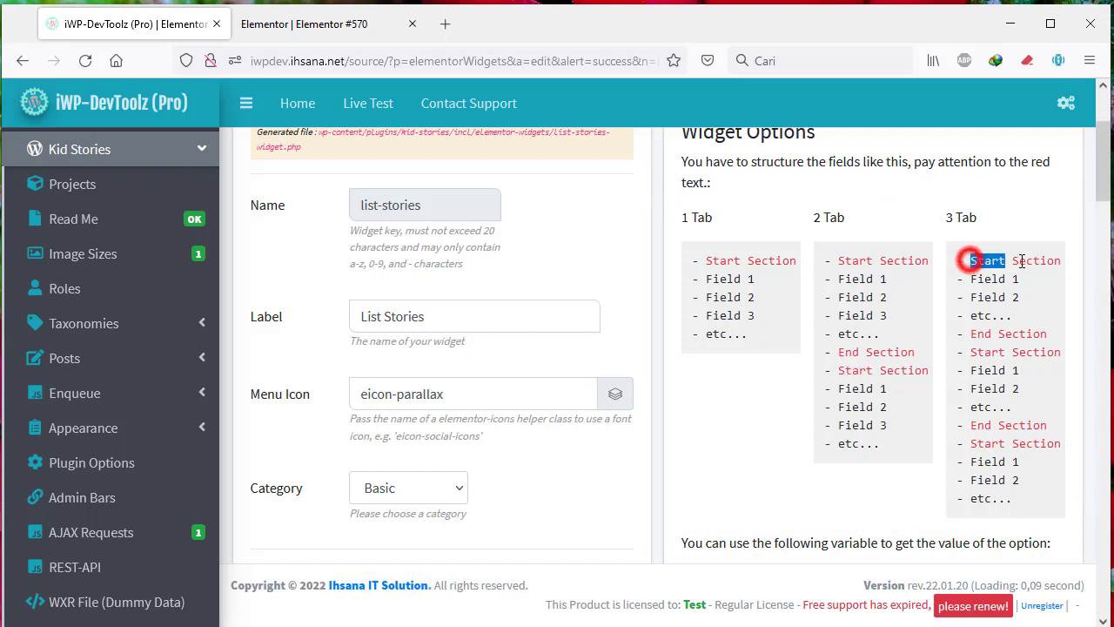
{"action": "left_click_drag", "start_coordinate": [1023, 260], "coordinate": [1061, 260]}
{"action": "left_click_drag", "start_coordinate": [969, 334], "coordinate": [1076, 355]}
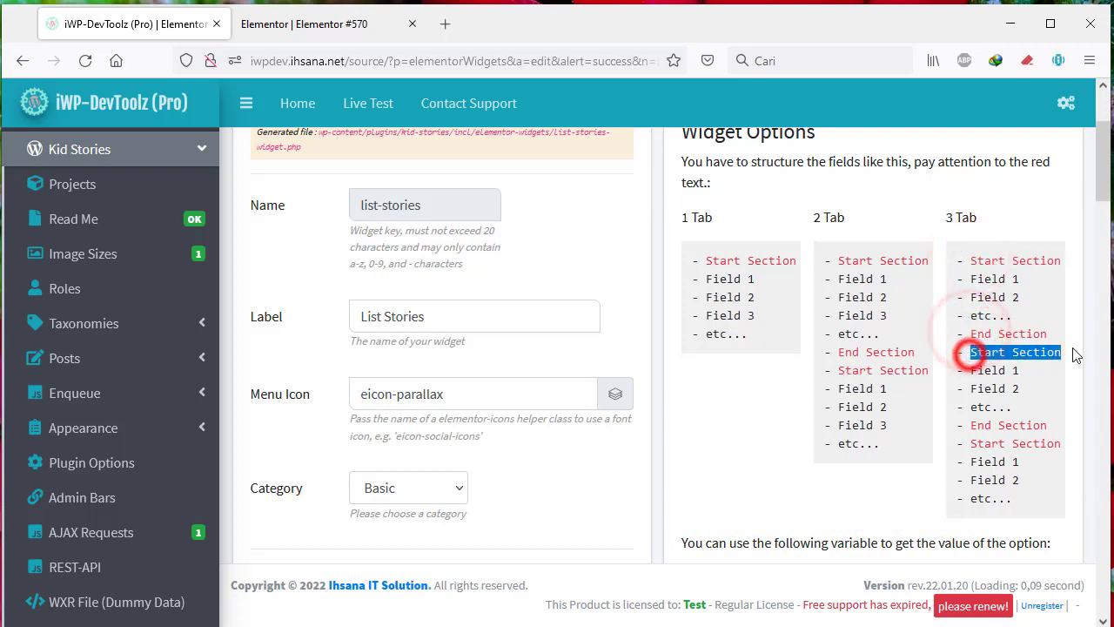
{"action": "mouse_move", "coordinate": [969, 433]}
{"action": "left_mouse_down"}
{"action": "mouse_move", "coordinate": [1061, 427]}
{"action": "mouse_move", "coordinate": [1053, 443]}
{"action": "mouse_move", "coordinate": [966, 443]}
{"action": "left_mouse_up"}
{"action": "scroll", "coordinate": [1076, 508], "scroll_direction": "down", "scroll_amount": 3}
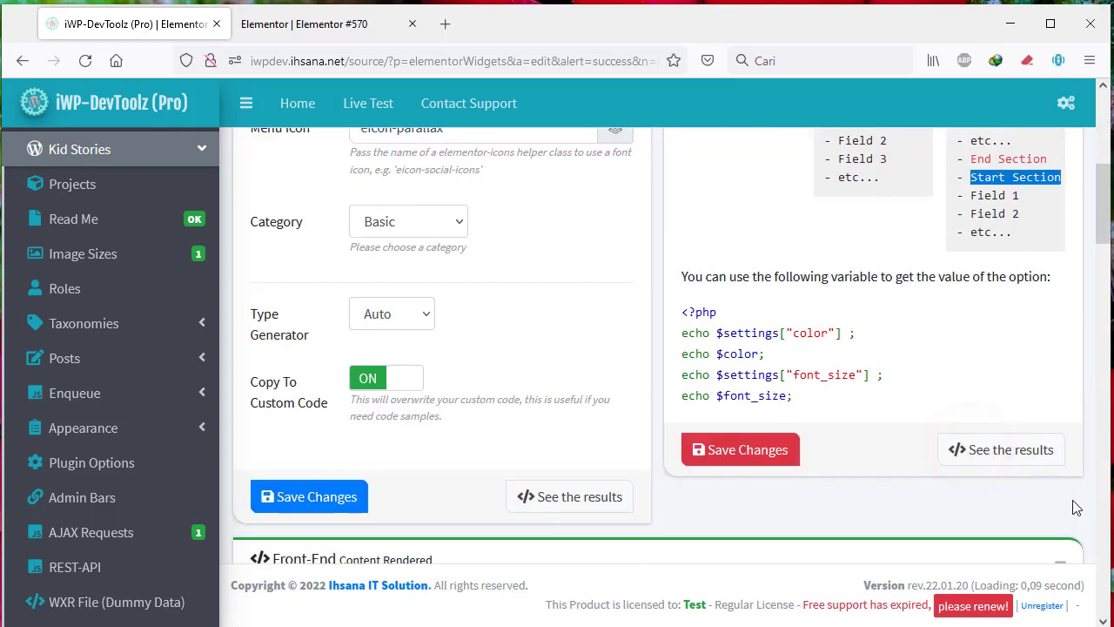
- Save the List Stories widget again and check its rows in the Widget Options table
{"action": "scroll", "coordinate": [903, 516], "scroll_direction": "down", "scroll_amount": 7}
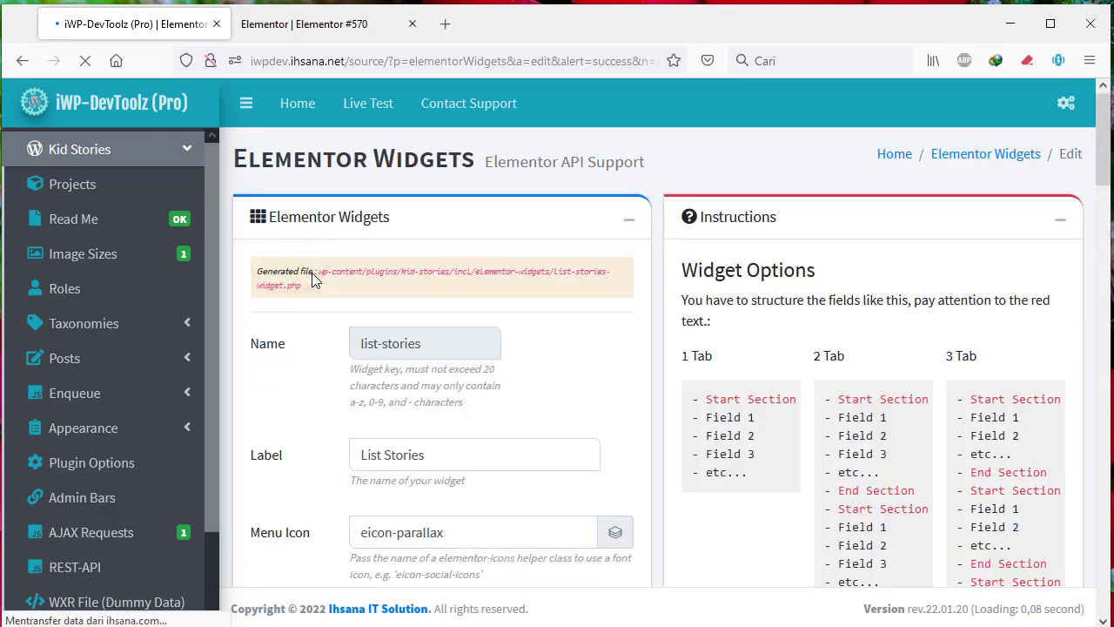
{"action": "scroll", "coordinate": [378, 343], "scroll_direction": "down", "scroll_amount": 15}
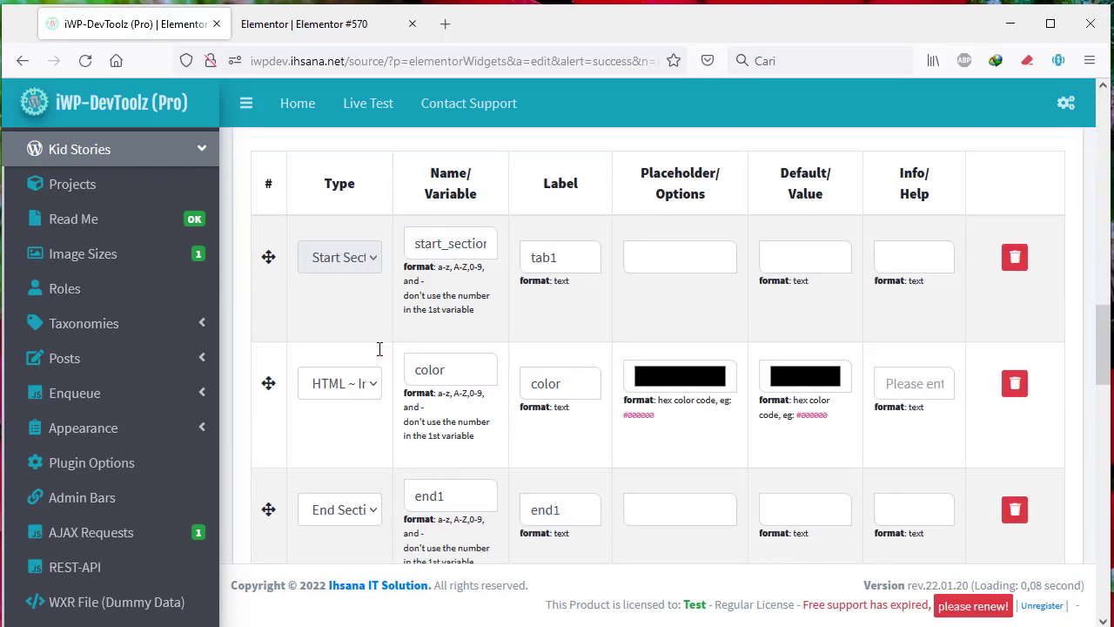
{"action": "scroll", "coordinate": [380, 349], "scroll_direction": "down", "scroll_amount": 3}
- Switch to the post's Elementor editor and reload it, discarding the unsaved changes
{"action": "left_click", "coordinate": [272, 24]}
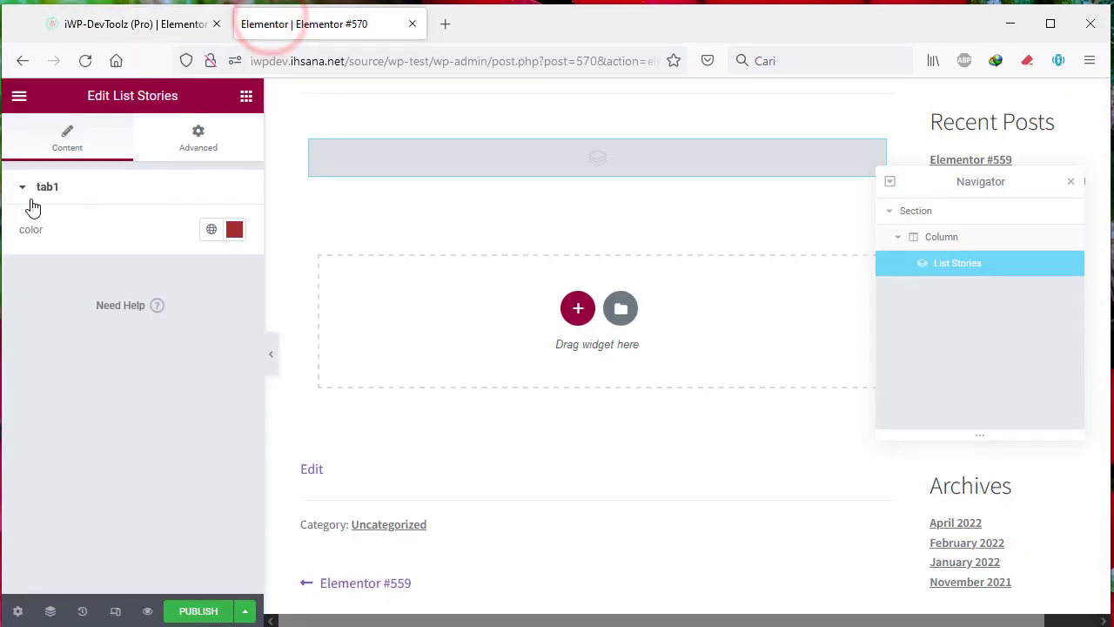
{"action": "left_click", "coordinate": [85, 60]}
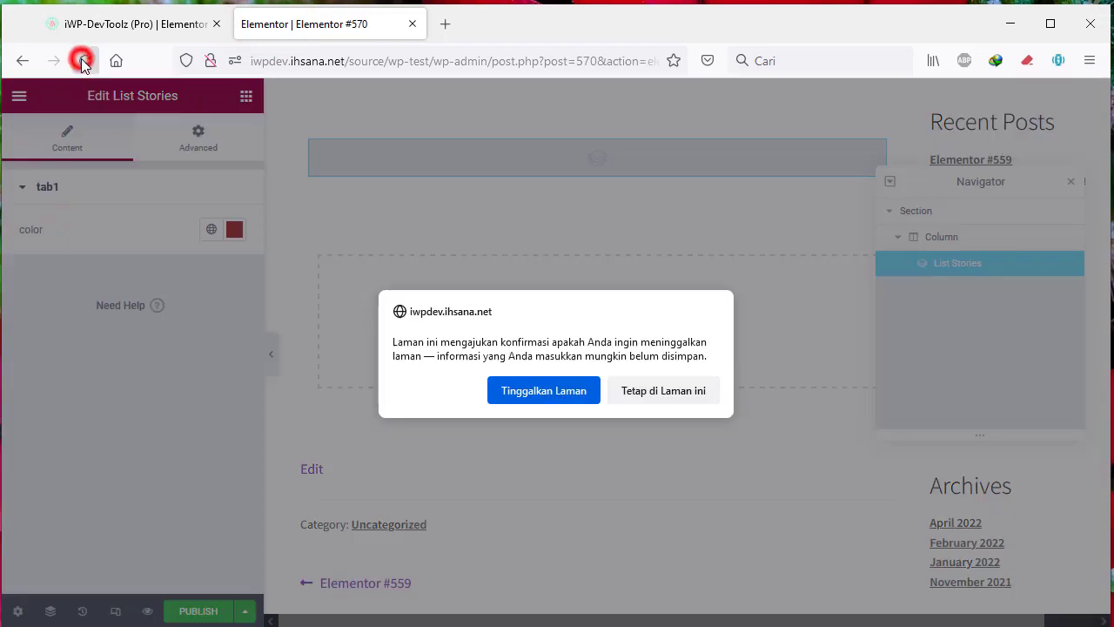
{"action": "left_click", "coordinate": [530, 391]}
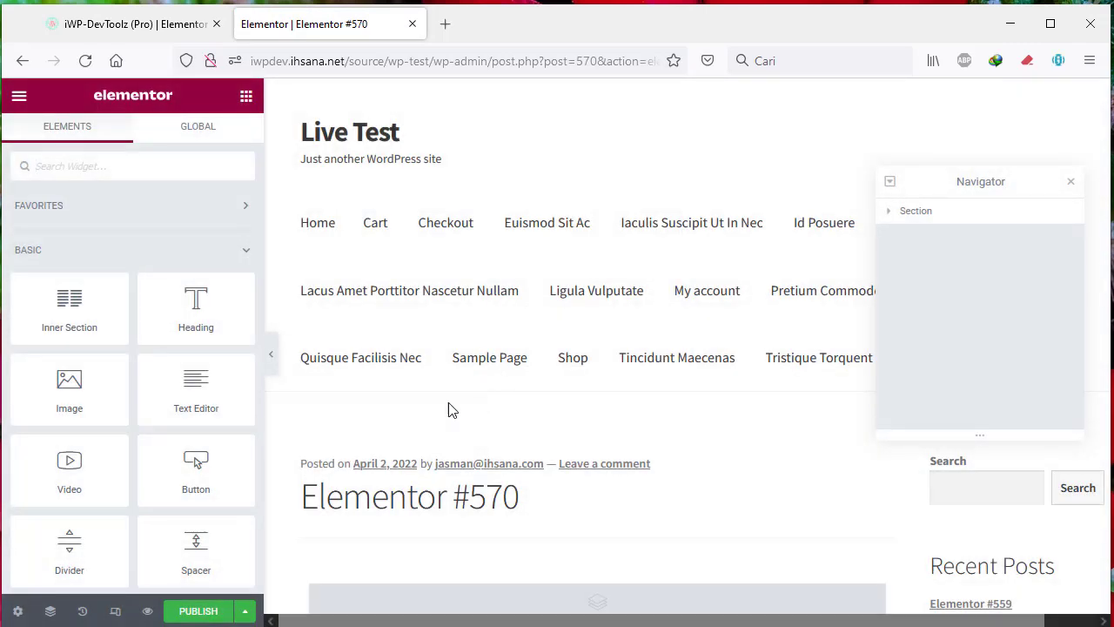
- Place the List Stories widget in the post's empty widget area and select it to show its settings
{"action": "scroll", "coordinate": [193, 467], "scroll_direction": "down", "scroll_amount": 7}
{"action": "scroll", "coordinate": [183, 479], "scroll_direction": "down", "scroll_amount": 3}
{"action": "scroll", "coordinate": [180, 479], "scroll_direction": "up", "scroll_amount": 7}
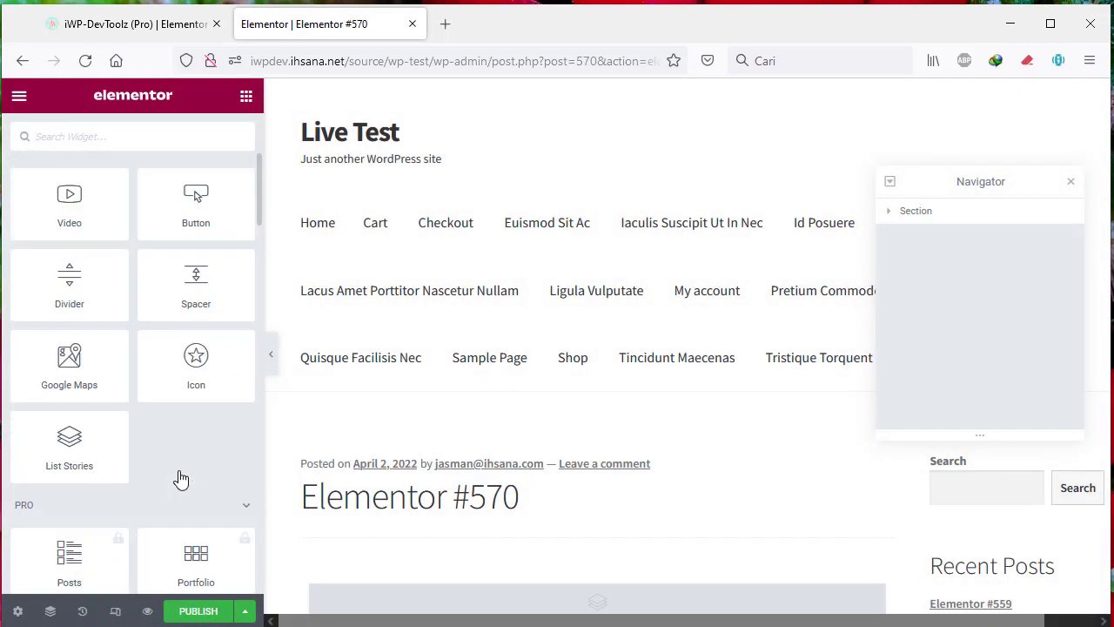
{"action": "left_click_drag", "start_coordinate": [52, 436], "coordinate": [588, 583]}
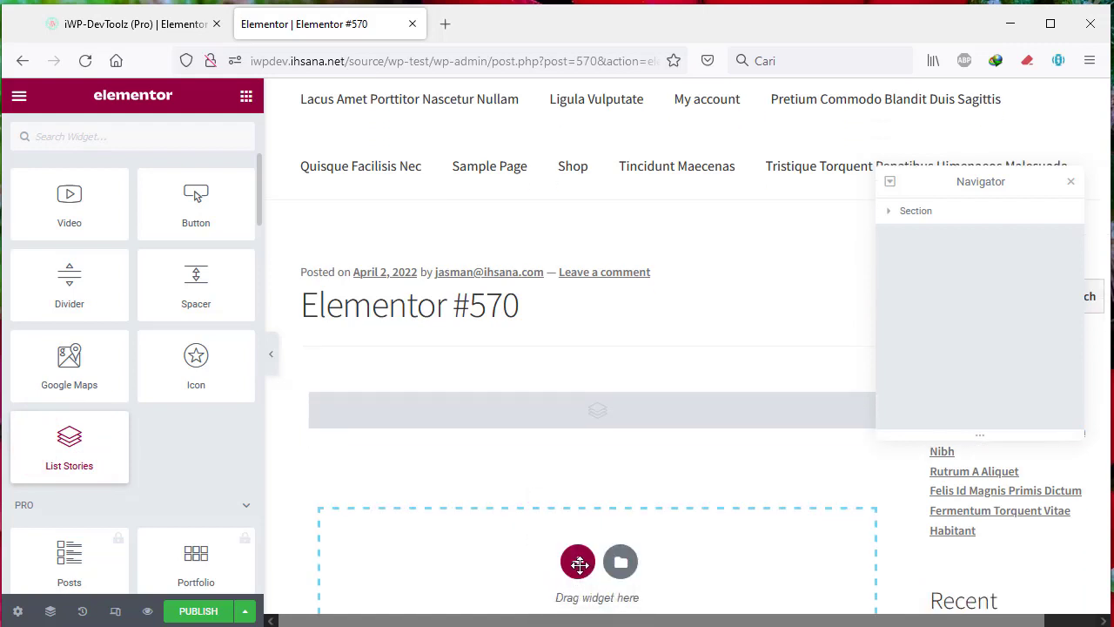
{"action": "left_click", "coordinate": [605, 278]}
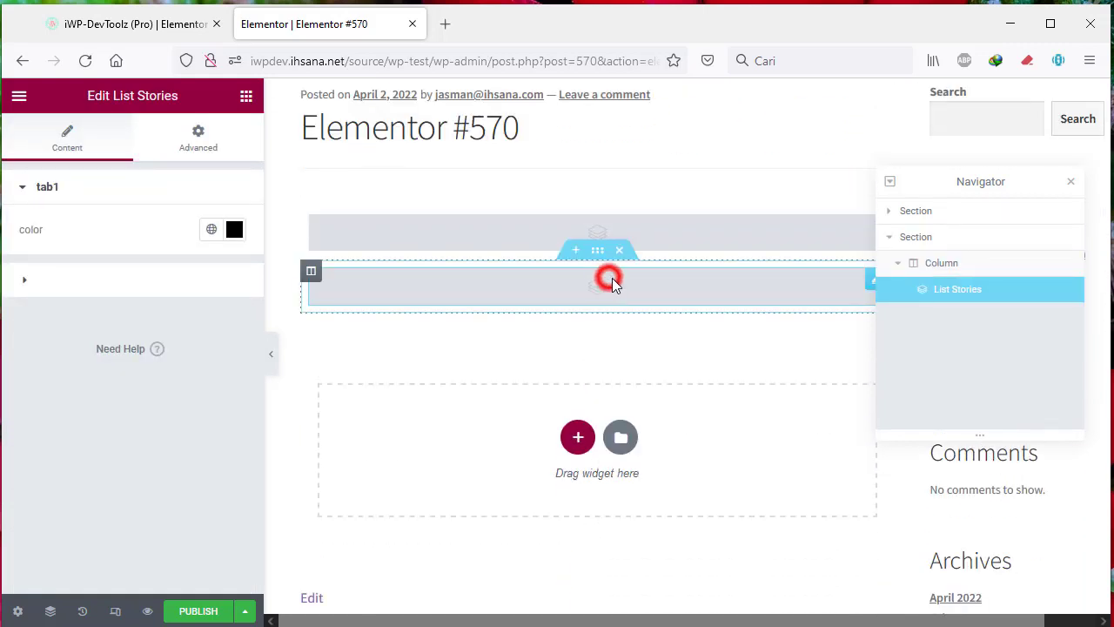
{"action": "left_click", "coordinate": [575, 297]}
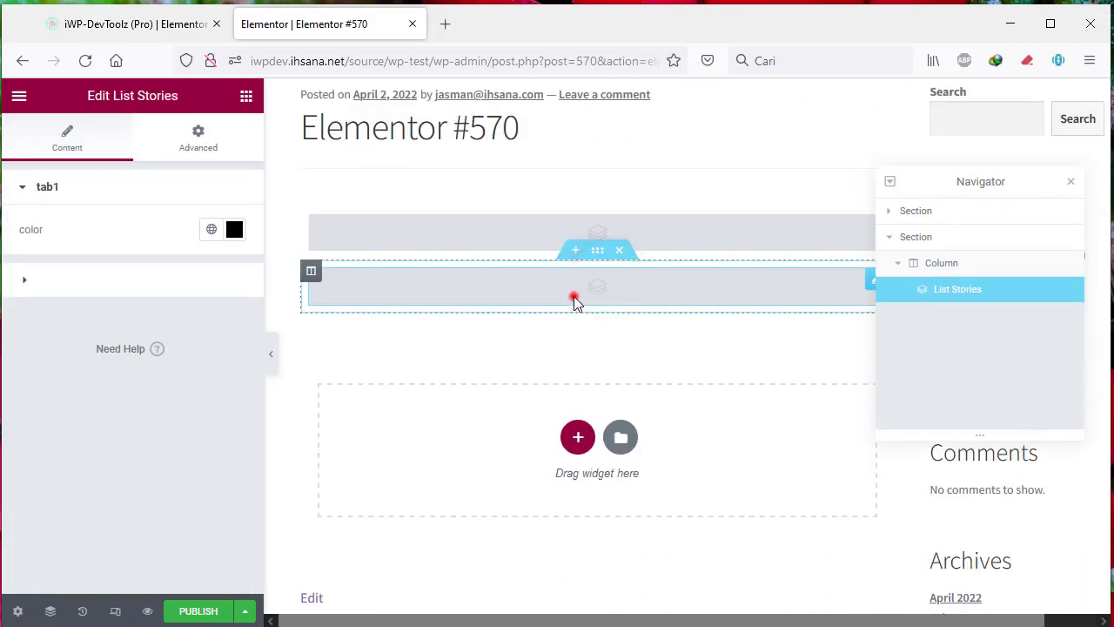
- Inspect both option sections of the List Stories widget and delete the first section of the post
{"action": "left_click", "coordinate": [22, 279]}
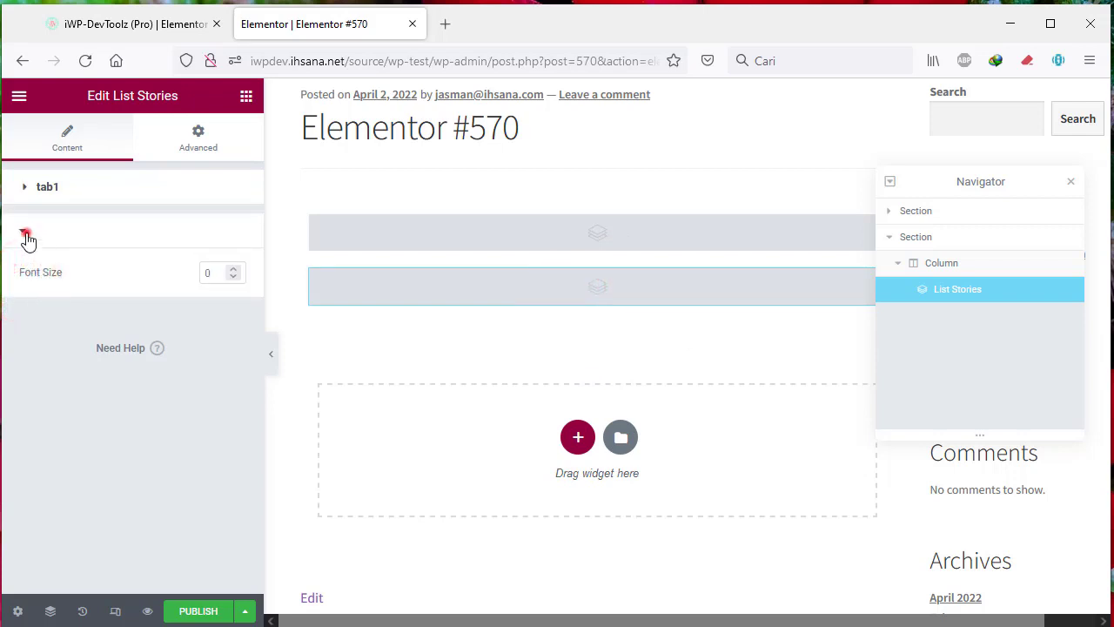
{"action": "left_click", "coordinate": [26, 236]}
{"action": "left_click", "coordinate": [21, 187]}
{"action": "left_click", "coordinate": [21, 186]}
{"action": "left_click", "coordinate": [21, 234]}
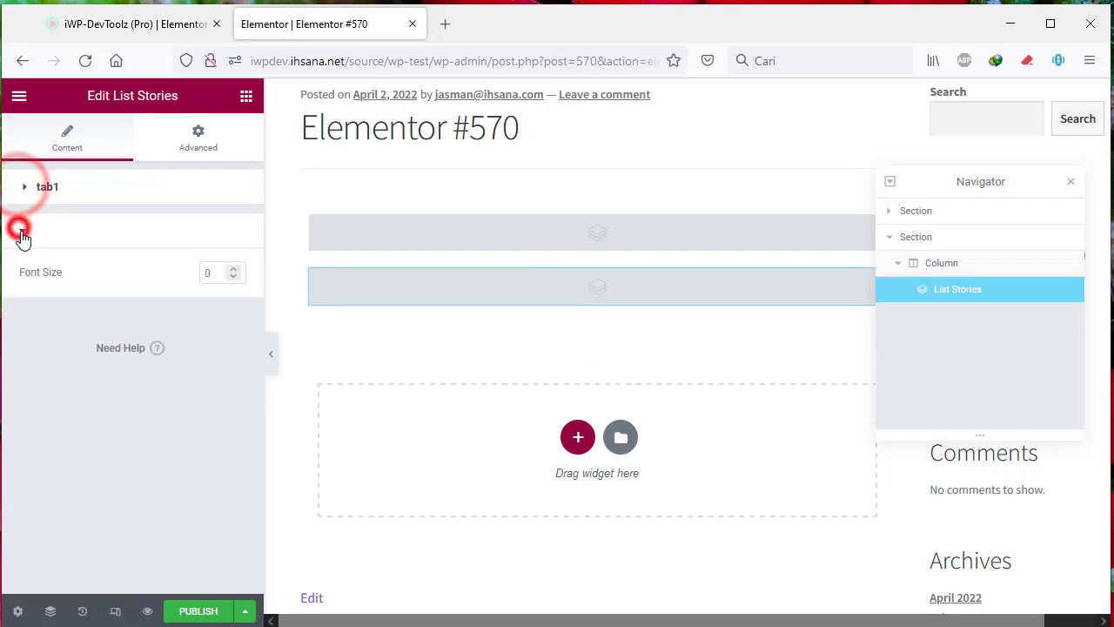
{"action": "left_click", "coordinate": [21, 233]}
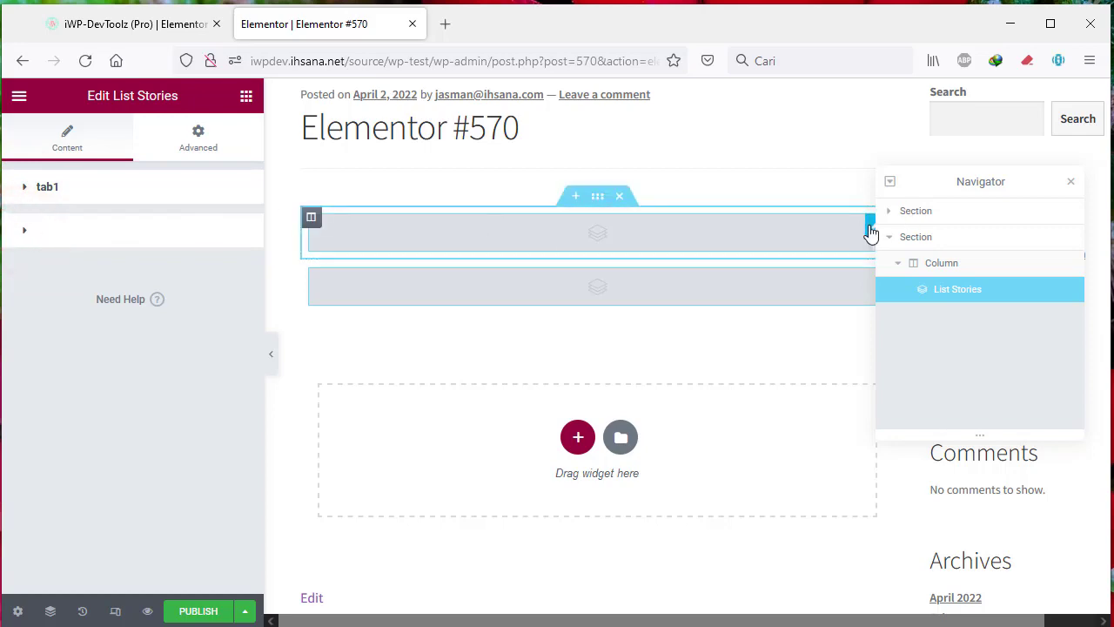
{"action": "left_click", "coordinate": [618, 195]}
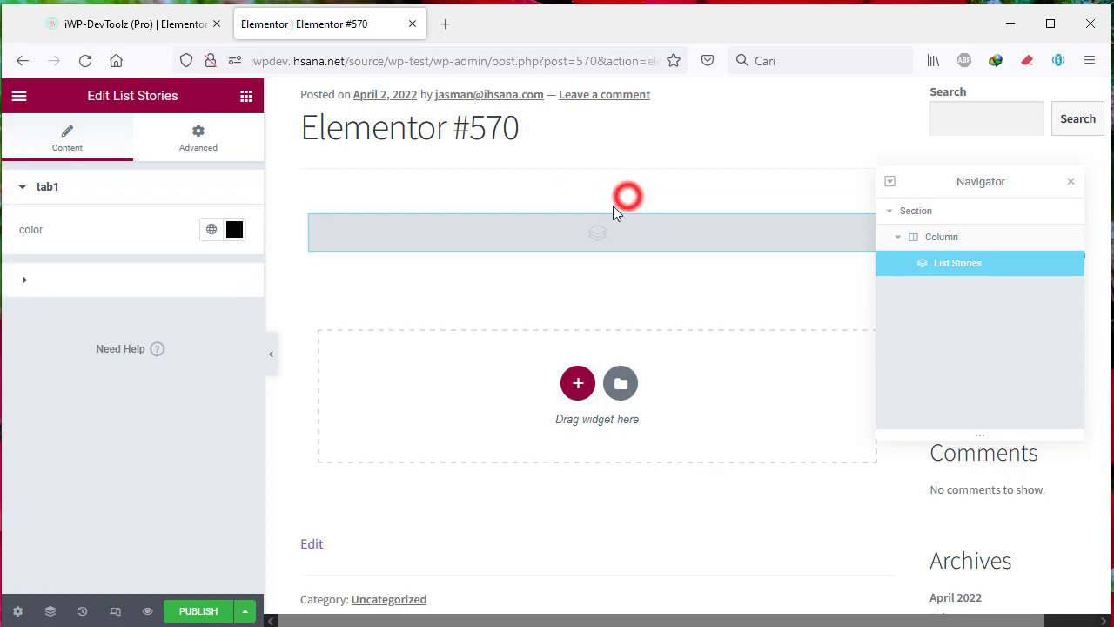
- Return to iWP-DevToolz, label the tab2 Start Section row "Tab 2" in Widget Options, and save the changes
{"action": "left_click", "coordinate": [183, 35]}
{"action": "scroll", "coordinate": [899, 465], "scroll_direction": "down", "scroll_amount": 3}
{"action": "scroll", "coordinate": [786, 427], "scroll_direction": "up", "scroll_amount": 4}
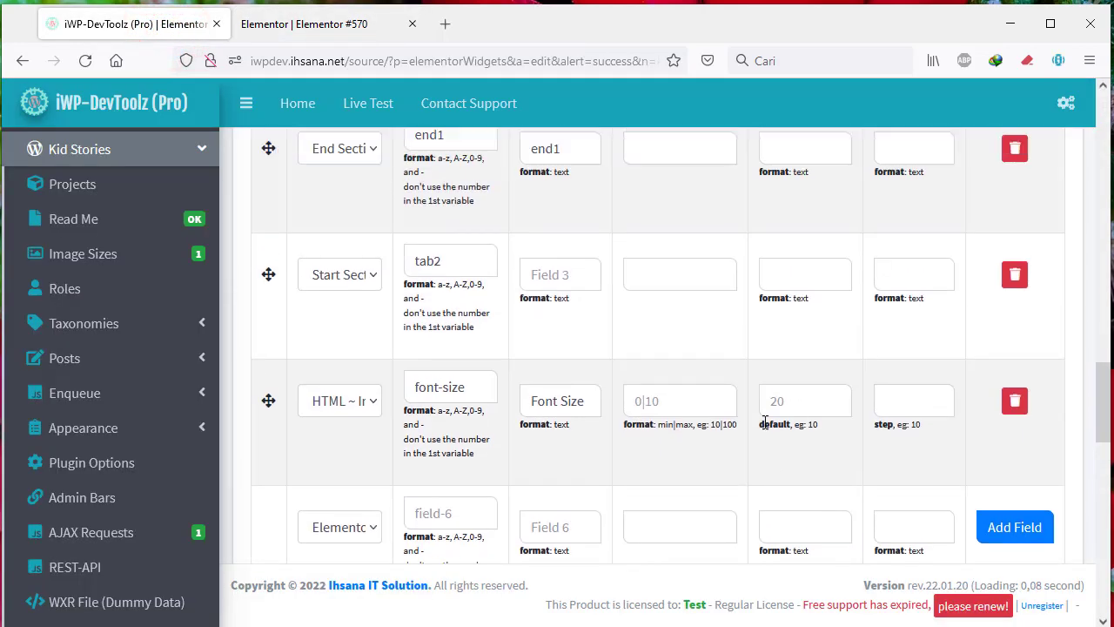
{"action": "scroll", "coordinate": [540, 328], "scroll_direction": "up", "scroll_amount": 2}
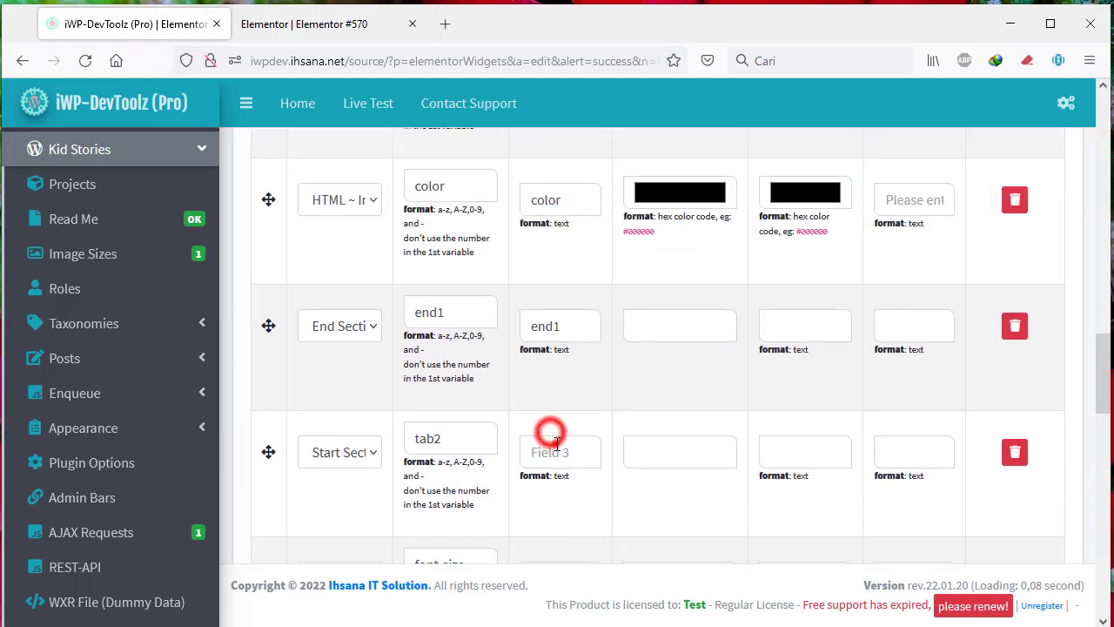
{"action": "left_click", "coordinate": [555, 439]}
{"action": "type", "text": "Tab 2"}
{"action": "scroll", "coordinate": [820, 453], "scroll_direction": "down", "scroll_amount": 5}
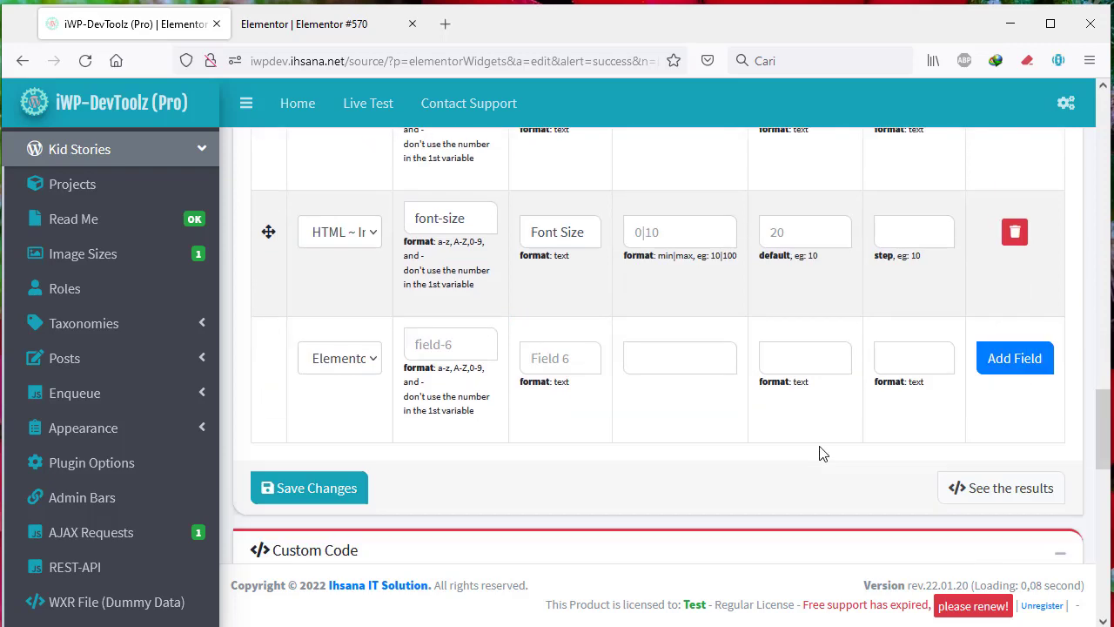
{"action": "left_click", "coordinate": [322, 477]}
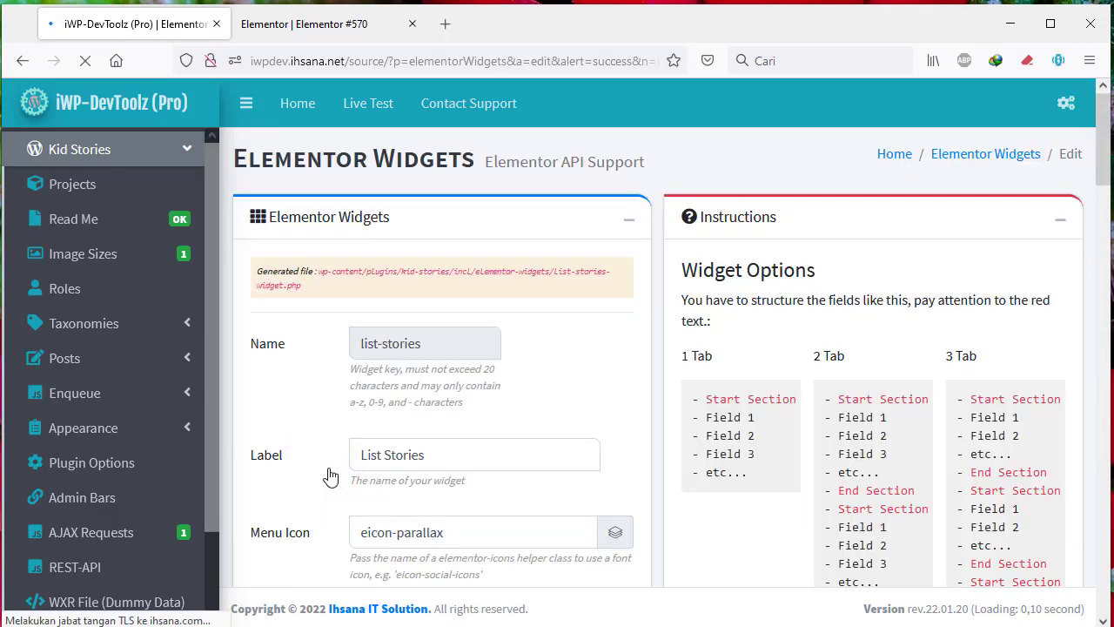
- Switch to the Elementor editor of post #570 and reload it without keeping the unsaved changes
{"action": "left_click", "coordinate": [322, 24]}
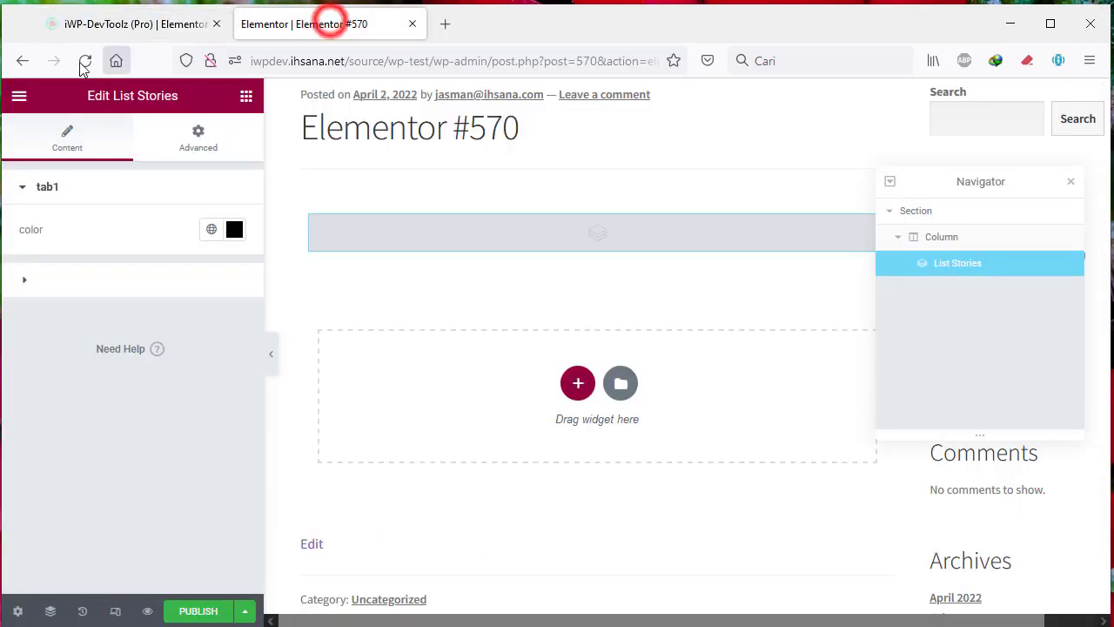
{"action": "left_click", "coordinate": [75, 65]}
{"action": "left_click", "coordinate": [550, 389]}
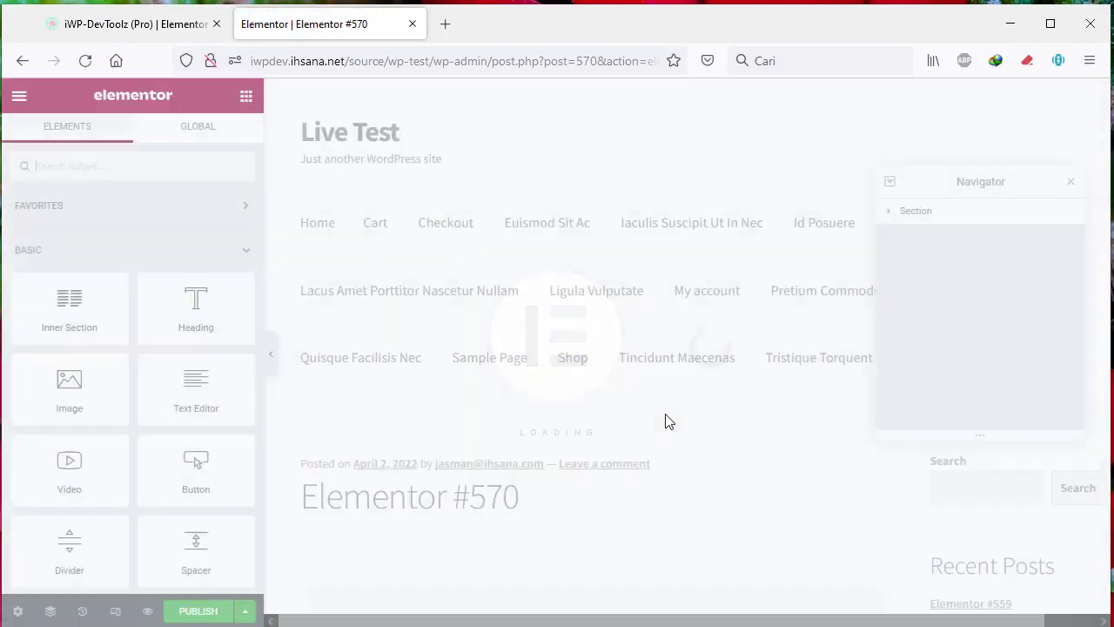
- Find List Stories among the Basic widgets, place it in the post's empty widget area and select it
{"action": "scroll", "coordinate": [704, 455], "scroll_direction": "down", "scroll_amount": 10}
{"action": "scroll", "coordinate": [218, 435], "scroll_direction": "down", "scroll_amount": 9}
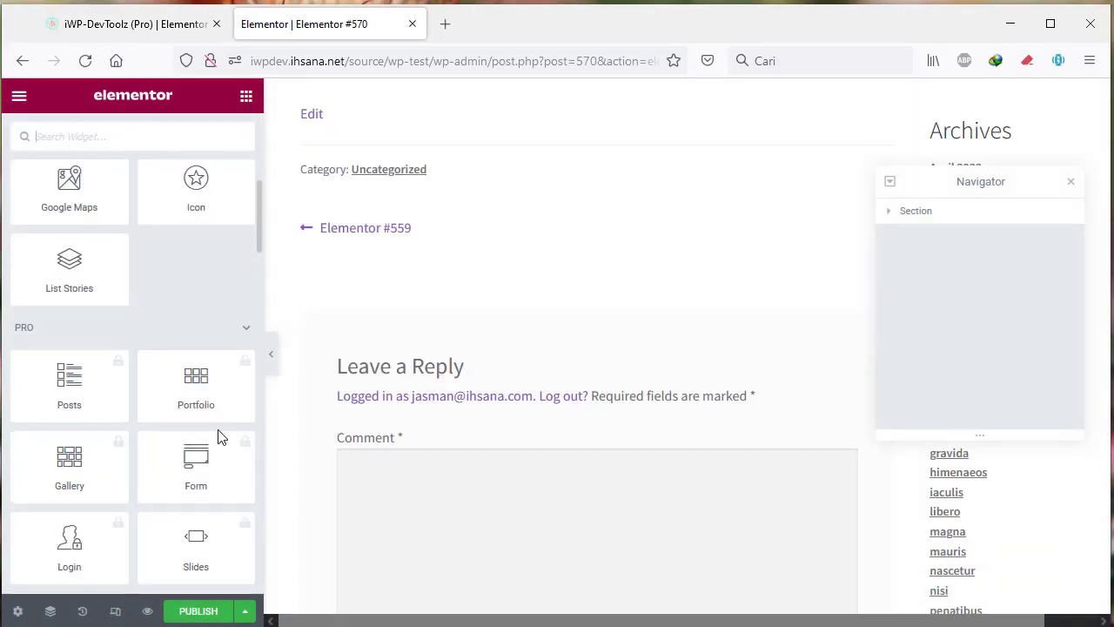
{"action": "scroll", "coordinate": [589, 418], "scroll_direction": "down", "scroll_amount": 4}
{"action": "scroll", "coordinate": [522, 409], "scroll_direction": "up", "scroll_amount": 5}
{"action": "scroll", "coordinate": [222, 383], "scroll_direction": "up", "scroll_amount": 2}
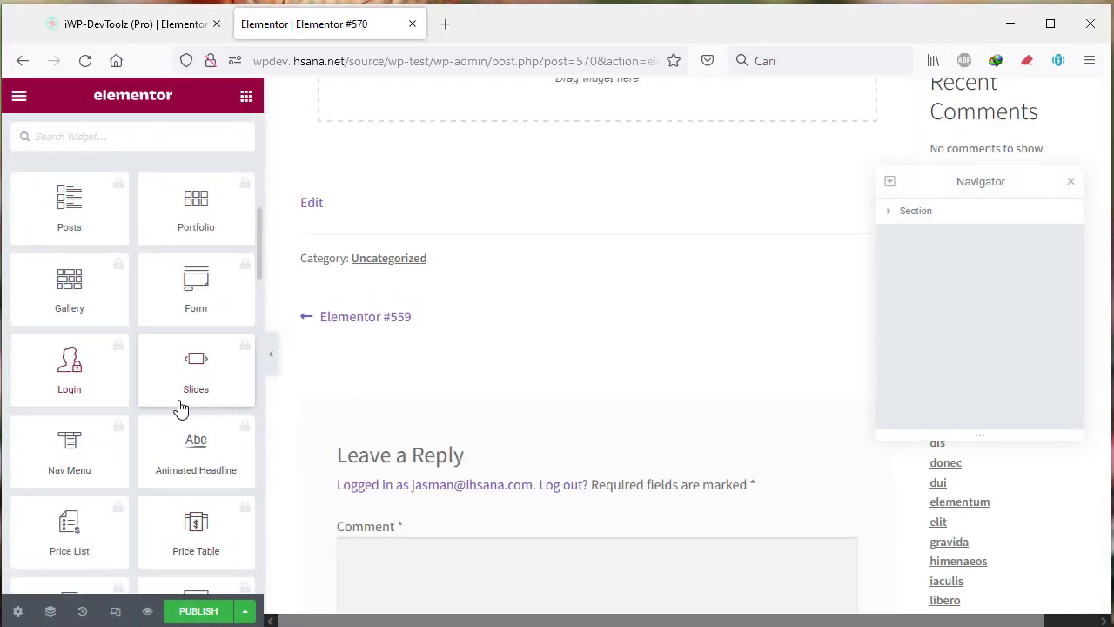
{"action": "scroll", "coordinate": [180, 406], "scroll_direction": "down", "scroll_amount": 4}
{"action": "scroll", "coordinate": [204, 430], "scroll_direction": "up", "scroll_amount": 10}
{"action": "scroll", "coordinate": [216, 435], "scroll_direction": "up", "scroll_amount": 3}
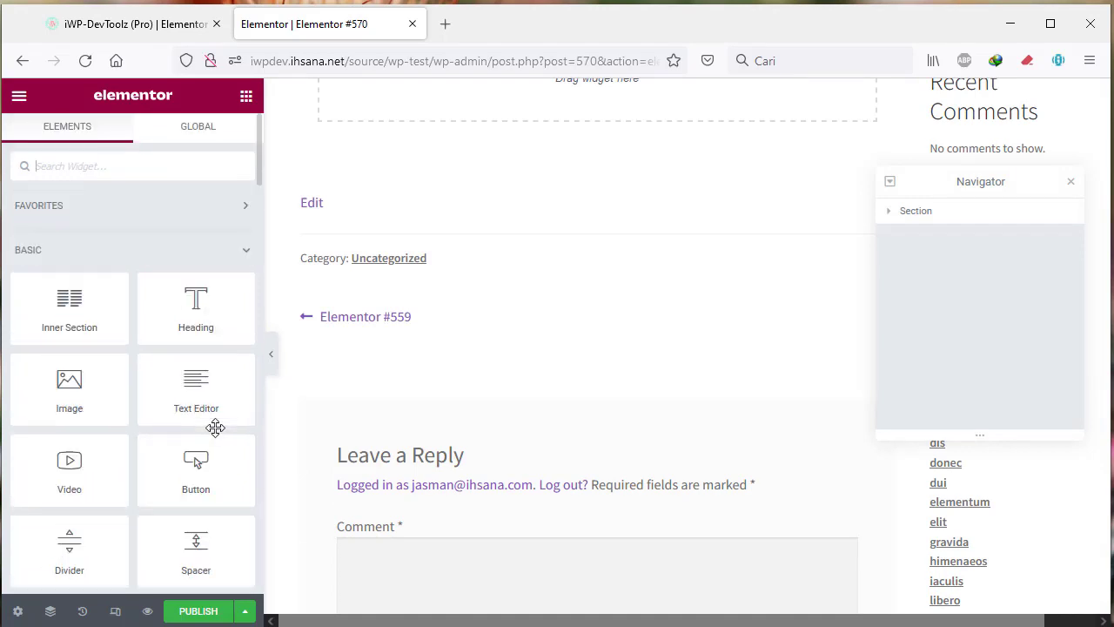
{"action": "scroll", "coordinate": [218, 374], "scroll_direction": "down", "scroll_amount": 3}
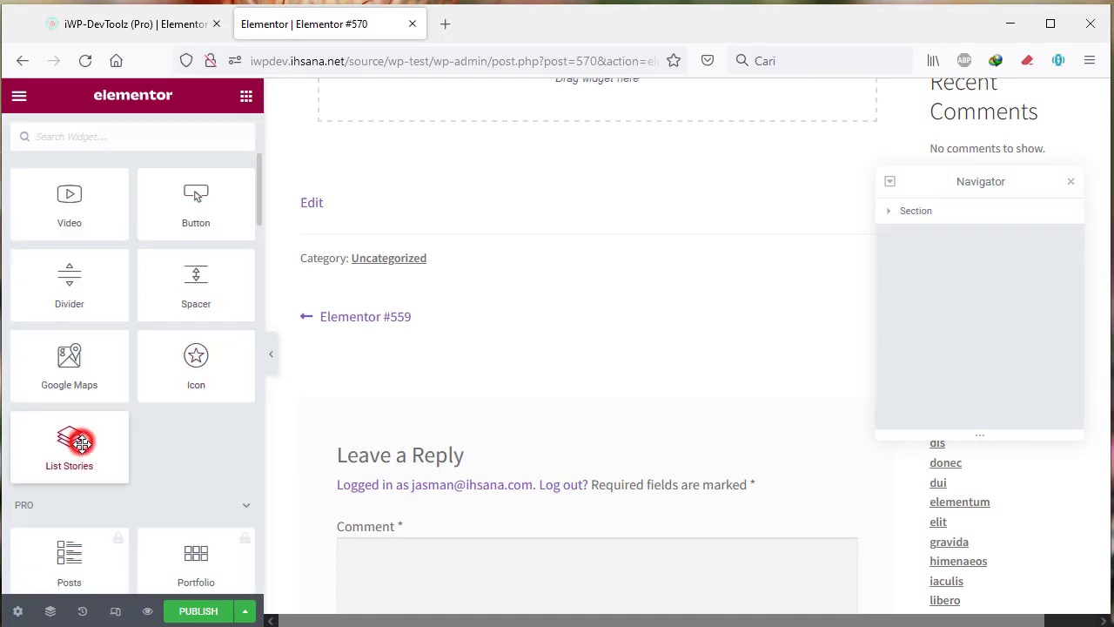
{"action": "left_click_drag", "start_coordinate": [81, 443], "coordinate": [589, 241]}
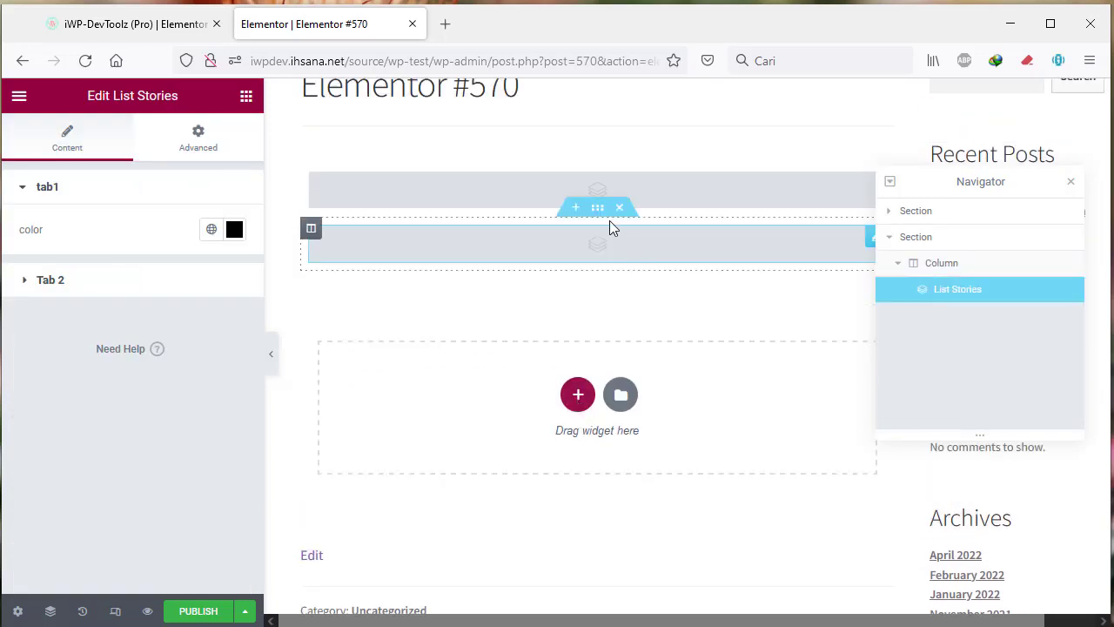
{"action": "left_click", "coordinate": [592, 242]}
- Check the options under tab1 and Tab 2 of the new List Stories widget, and remove the post's upper section
{"action": "left_click", "coordinate": [52, 281]}
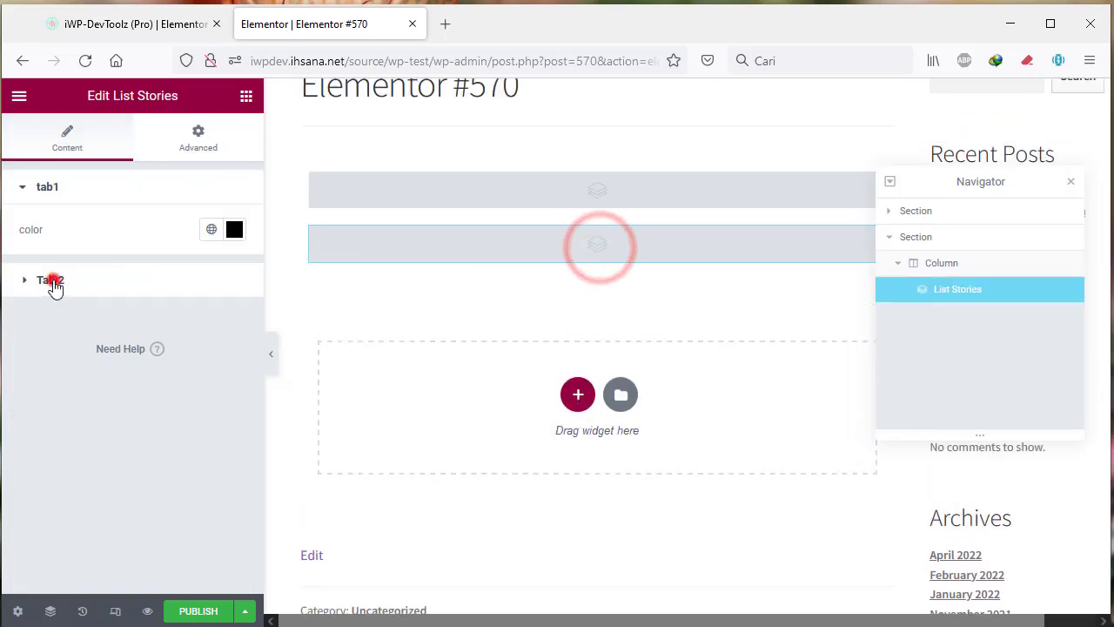
{"action": "left_click", "coordinate": [48, 186]}
{"action": "left_click", "coordinate": [42, 279]}
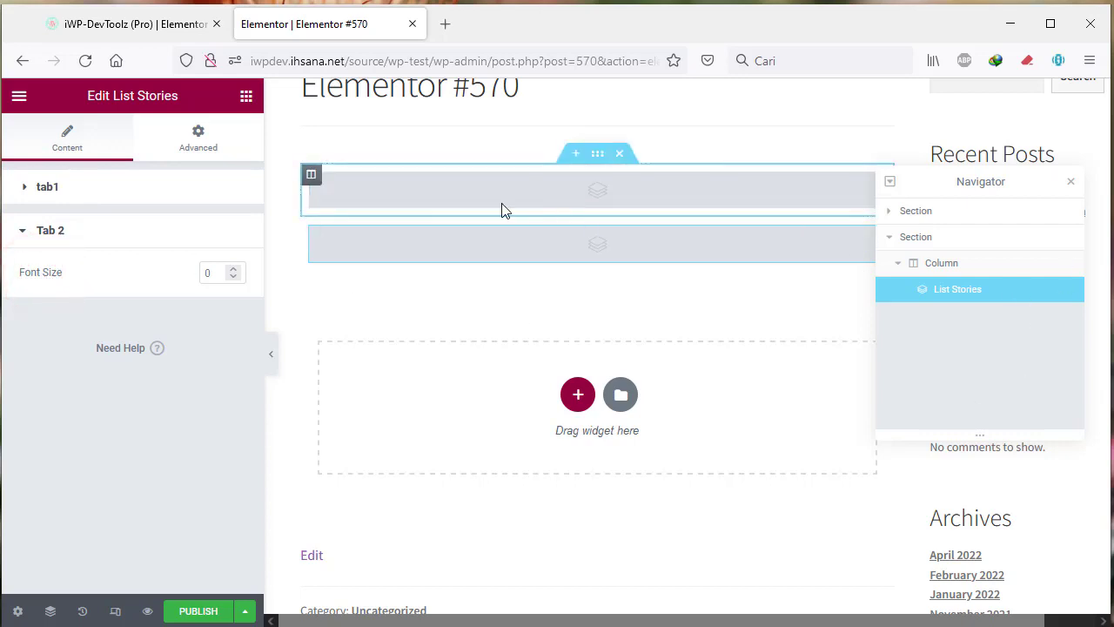
{"action": "left_click", "coordinate": [621, 154]}
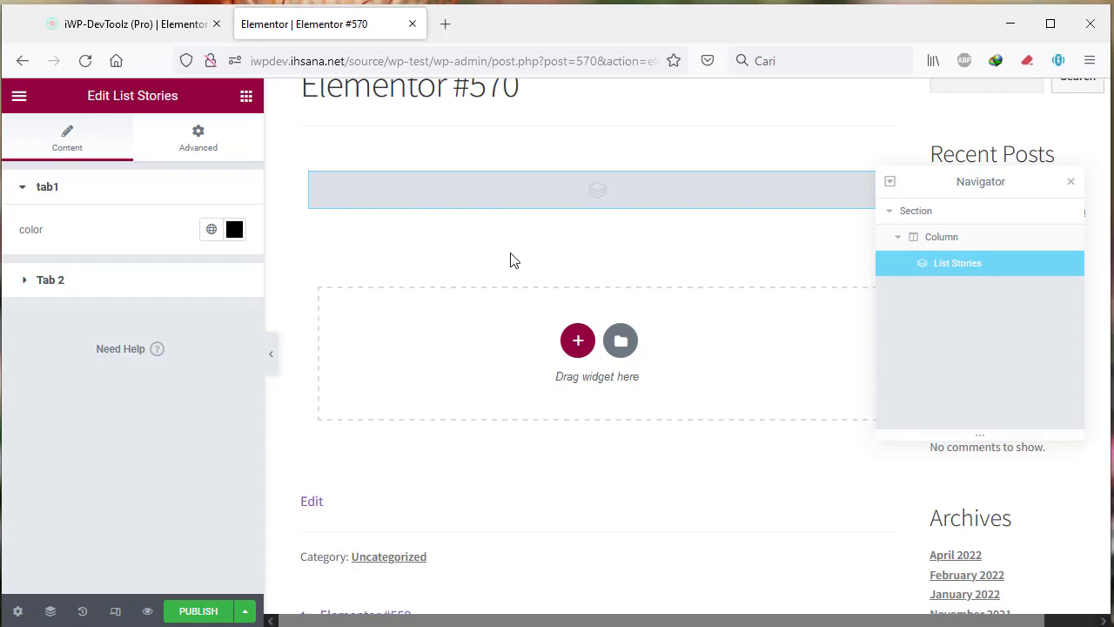
- In iWP-DevToolz, set the Front-End code example to type WP - Pages with the option Stories (Custom Post)
{"action": "left_click", "coordinate": [135, 23]}
{"action": "scroll", "coordinate": [693, 323], "scroll_direction": "down", "scroll_amount": 5}
{"action": "scroll", "coordinate": [691, 321], "scroll_direction": "down", "scroll_amount": 10}
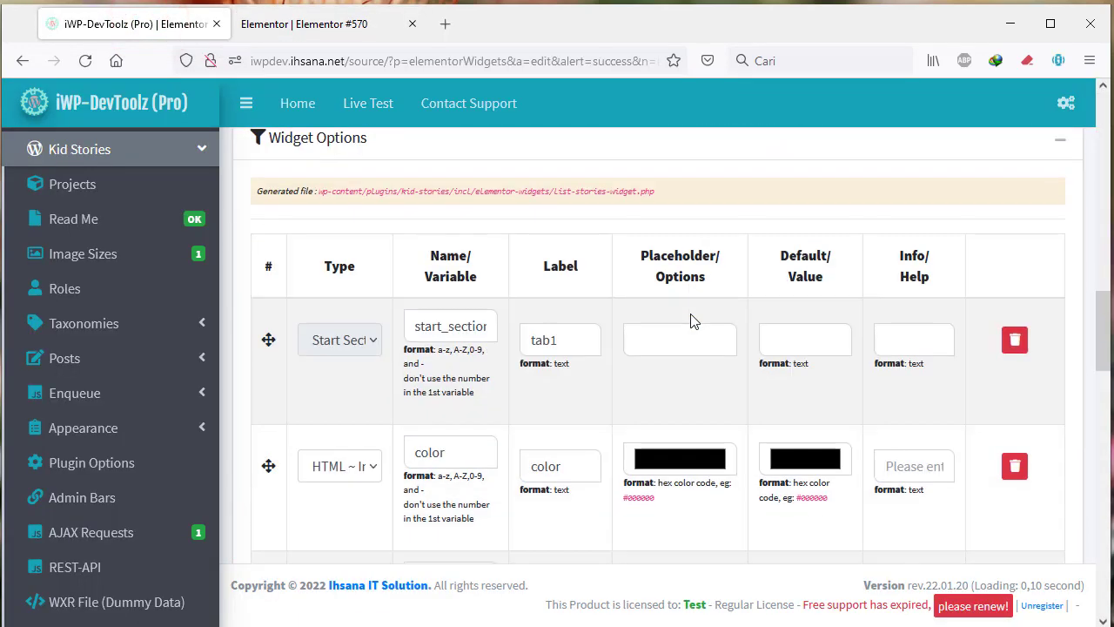
{"action": "scroll", "coordinate": [692, 320], "scroll_direction": "up", "scroll_amount": 5}
{"action": "scroll", "coordinate": [404, 344], "scroll_direction": "up", "scroll_amount": 1}
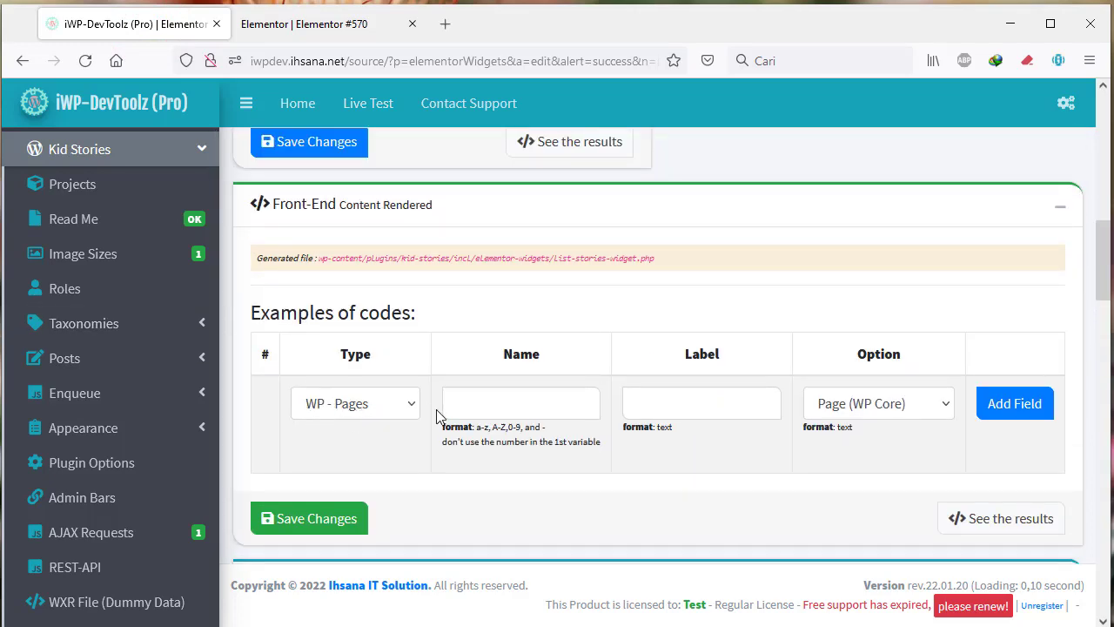
{"action": "left_click", "coordinate": [396, 416]}
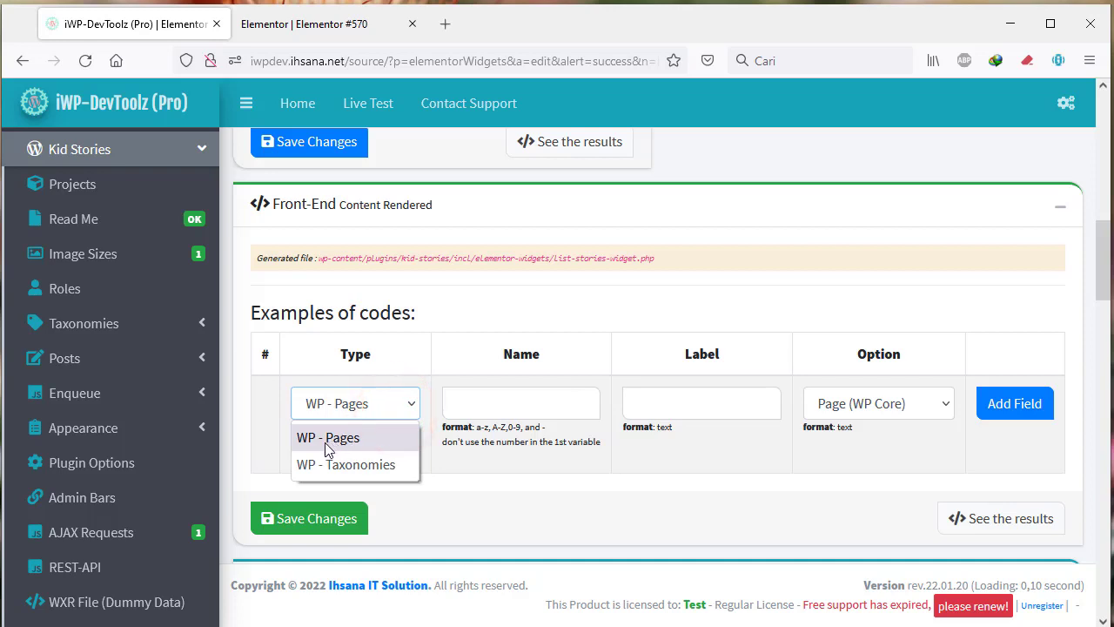
{"action": "left_click", "coordinate": [363, 436]}
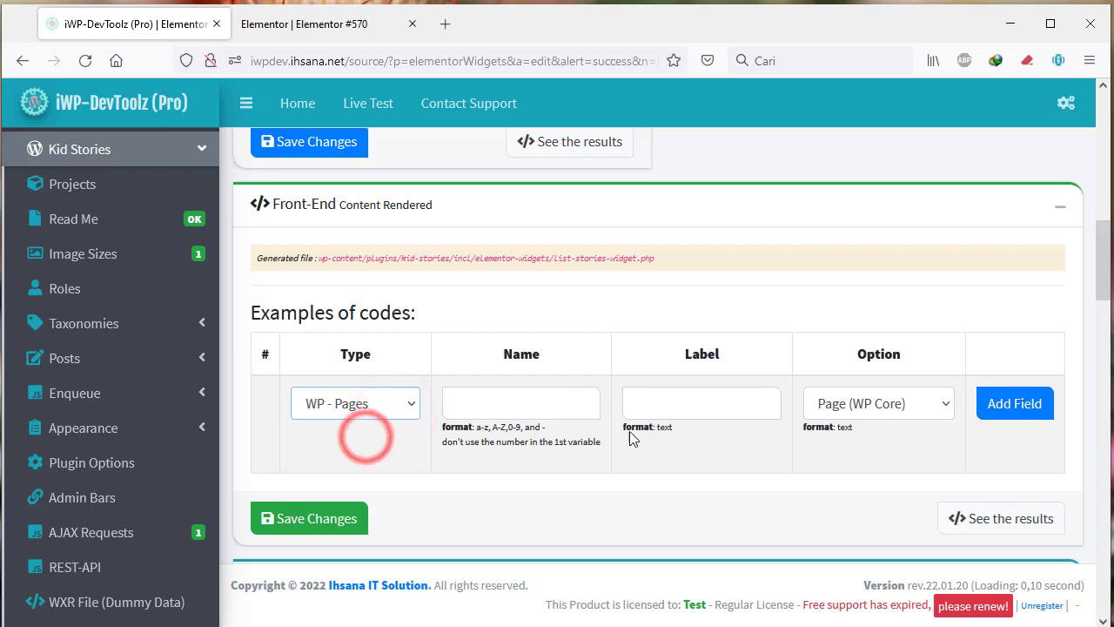
{"action": "left_click", "coordinate": [922, 414]}
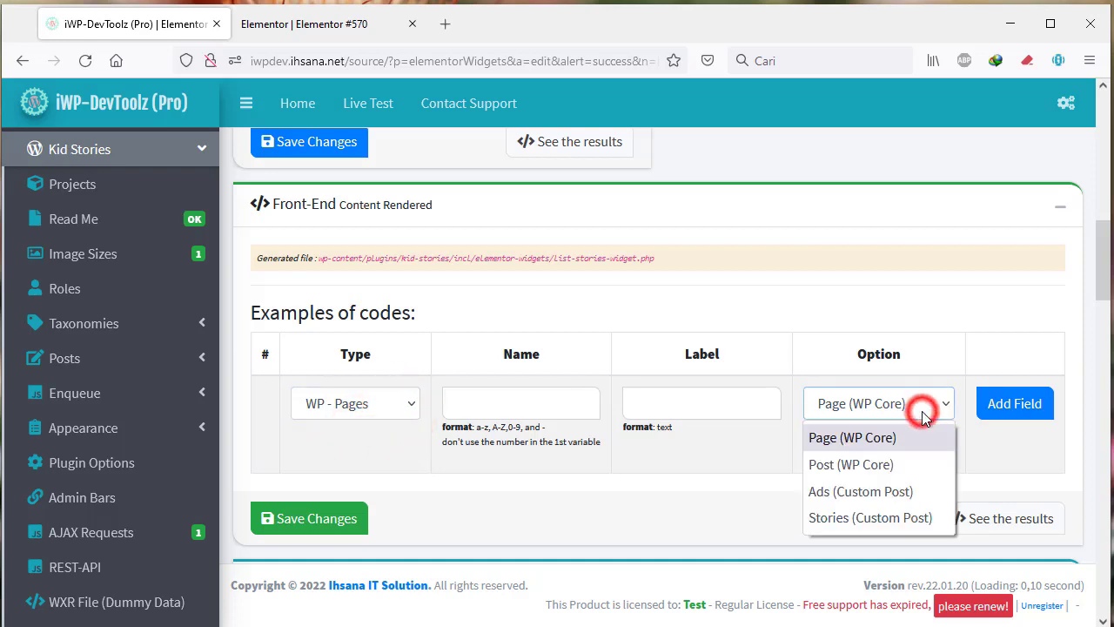
{"action": "left_click", "coordinate": [881, 521]}
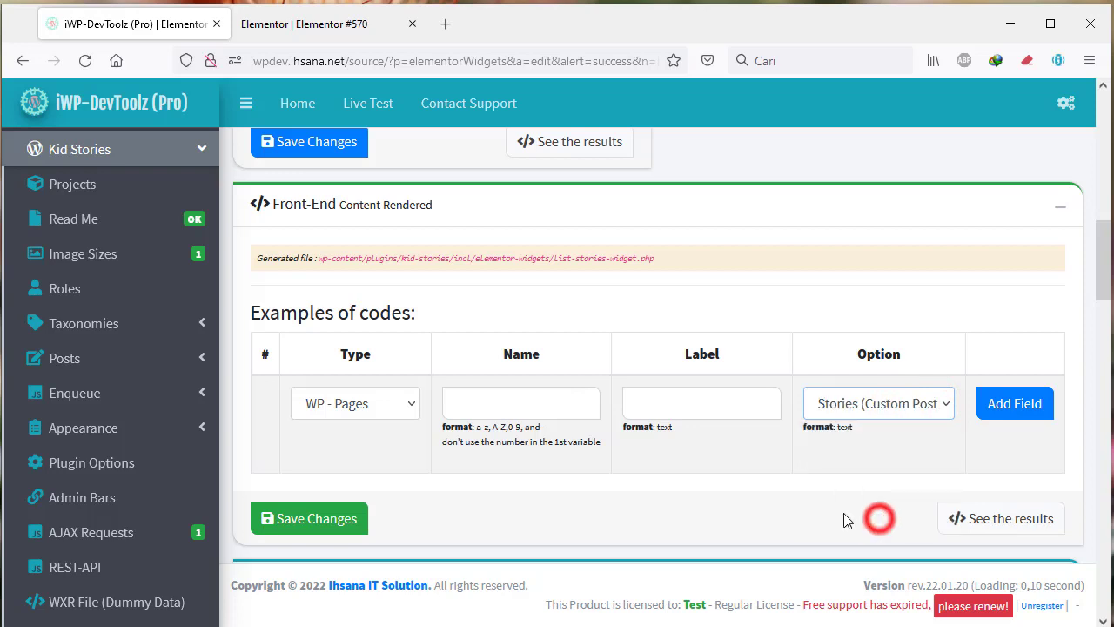
- Enter "List Stories" as both the name and the label of the Front-End code example, and save the changes
{"action": "left_click", "coordinate": [510, 398]}
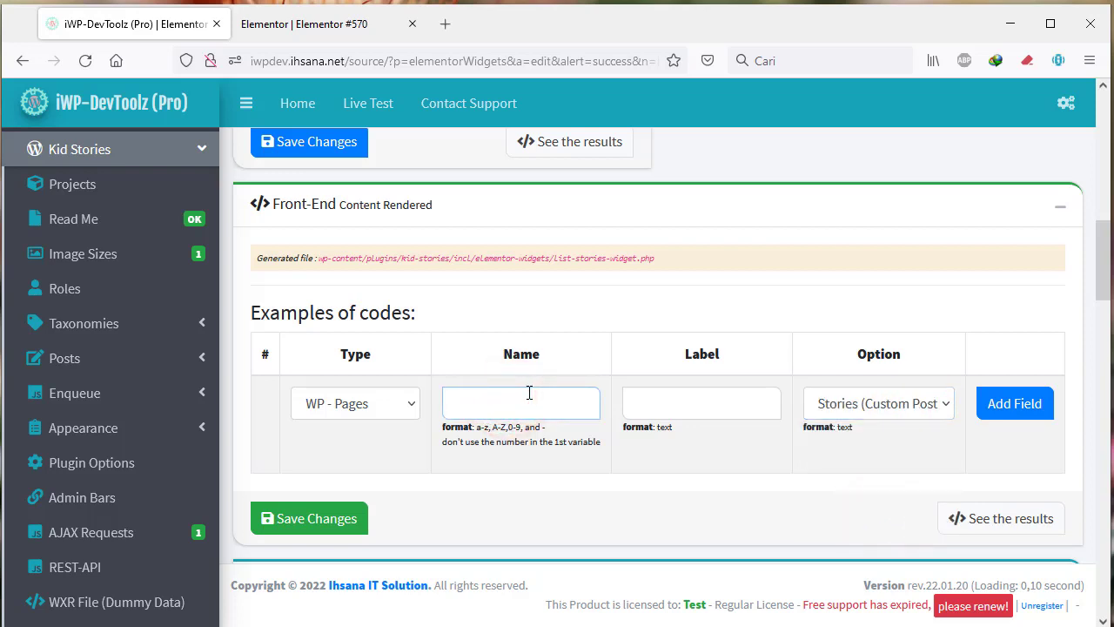
{"action": "type", "text": "List S"}
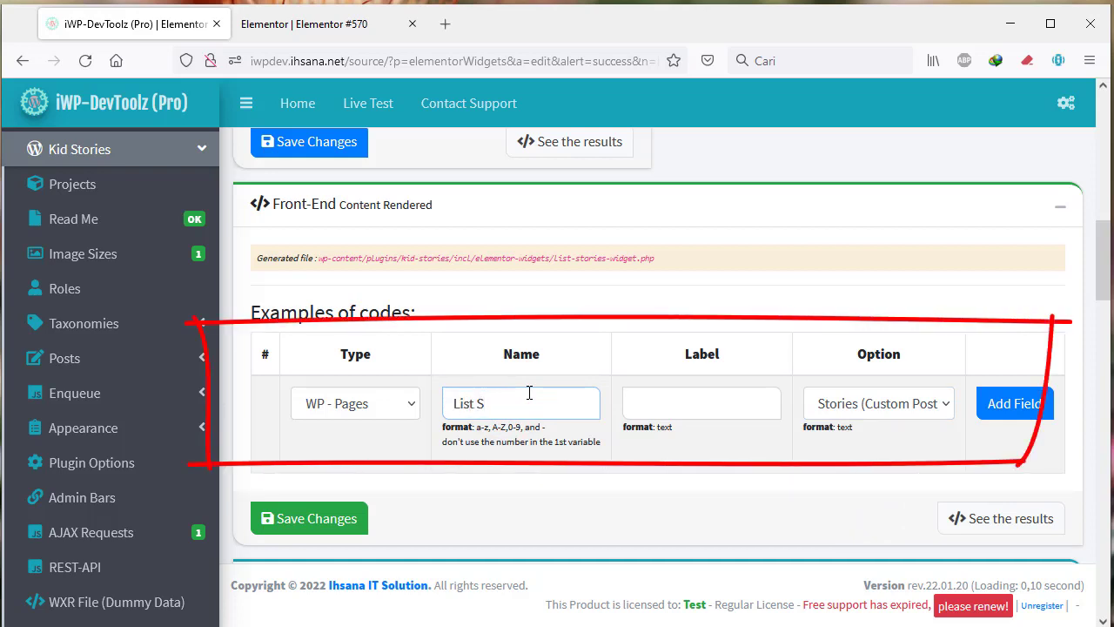
{"action": "type", "text": "tories"}
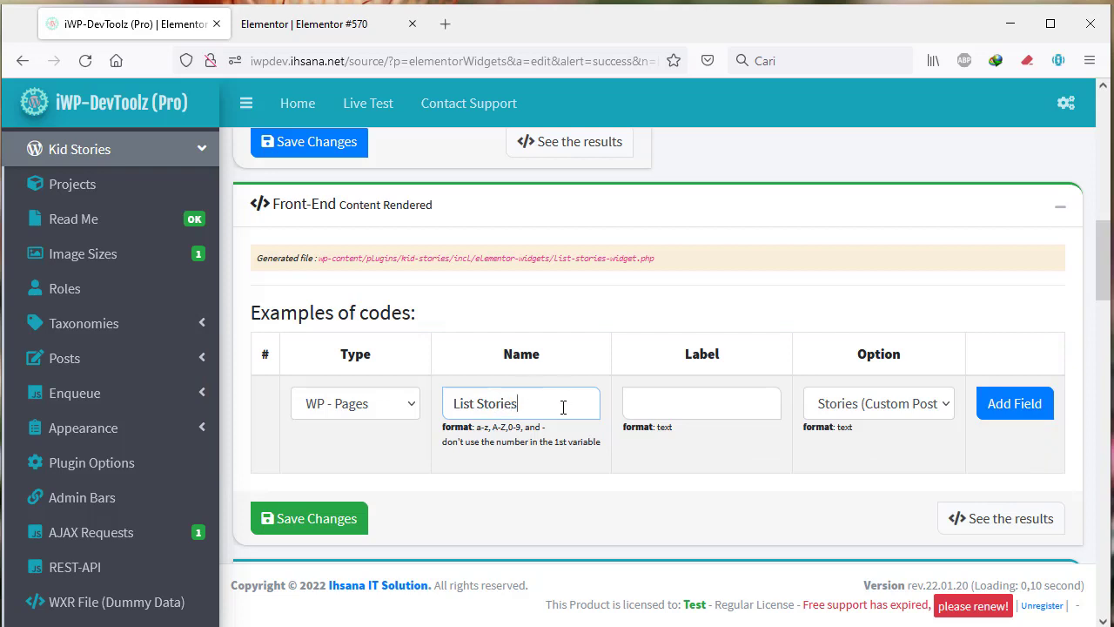
{"action": "triple_click", "coordinate": [563, 408]}
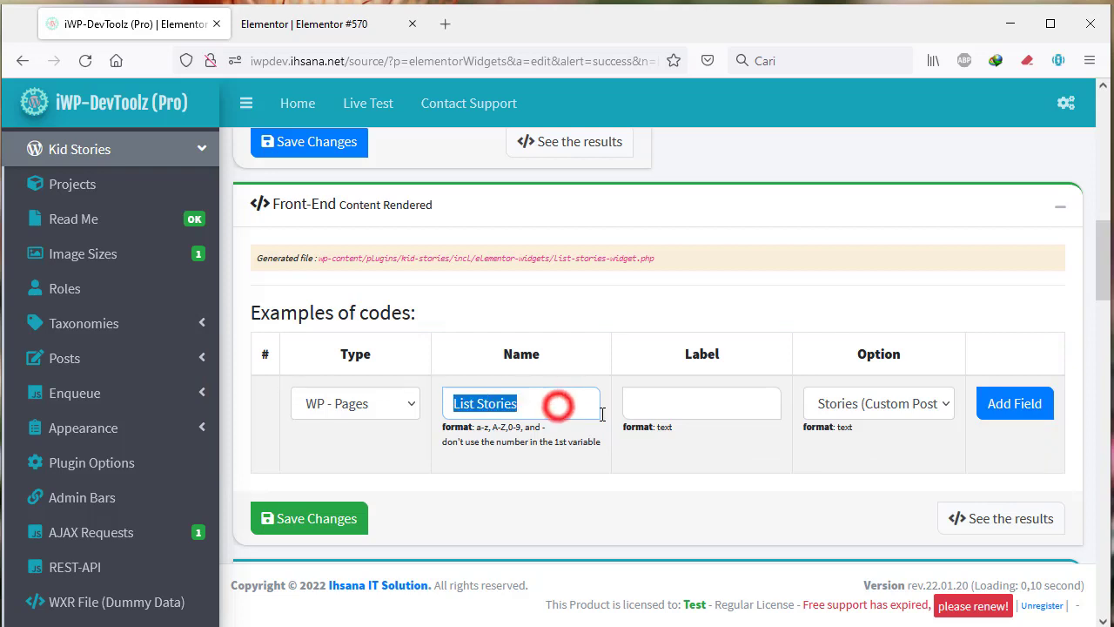
{"action": "right_click", "coordinate": [557, 406]}
{"action": "left_click", "coordinate": [576, 506]}
{"action": "right_click", "coordinate": [663, 403]}
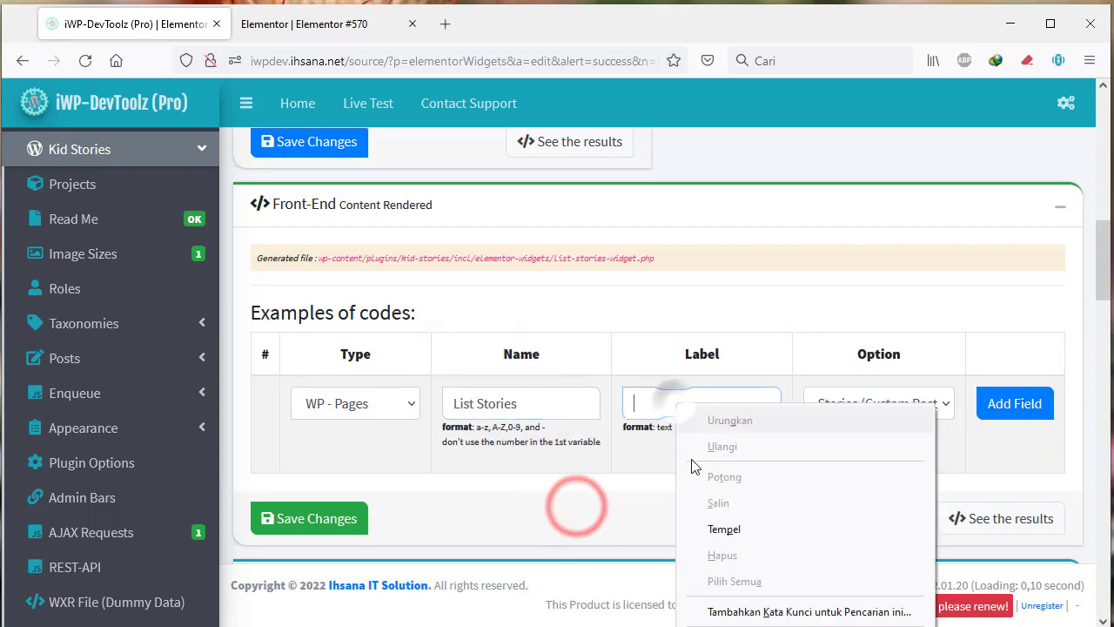
{"action": "left_click", "coordinate": [722, 528]}
{"action": "left_click", "coordinate": [319, 522]}
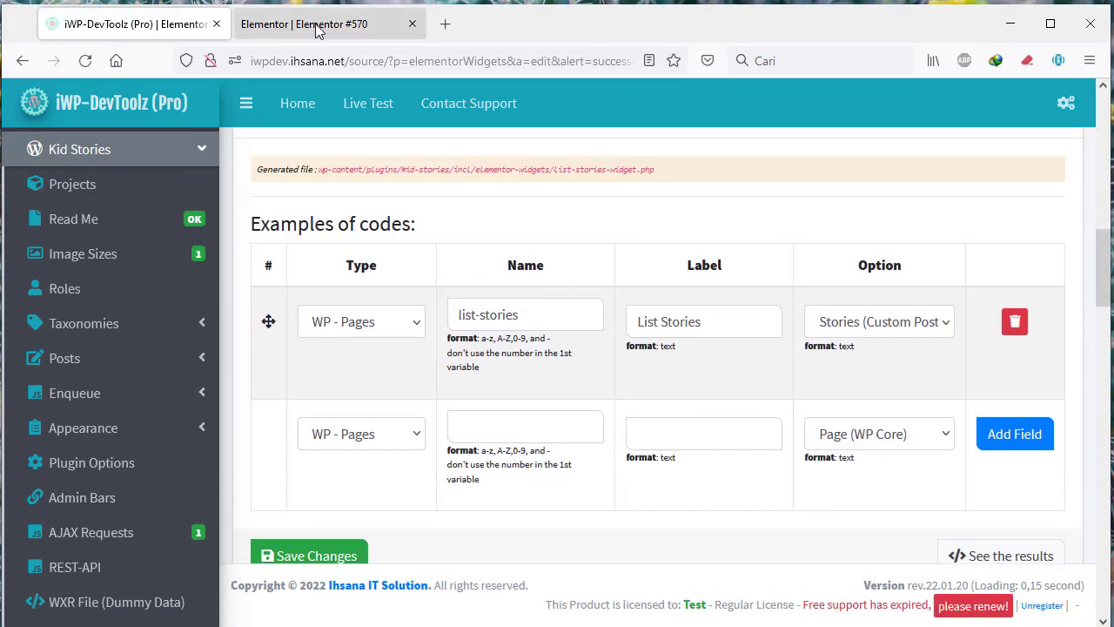
- Reload the post's Elementor editor, discarding the unsaved changes, and examine the List Stories widget's rendered content
{"action": "scroll", "coordinate": [439, 357], "scroll_direction": "up", "scroll_amount": 4}
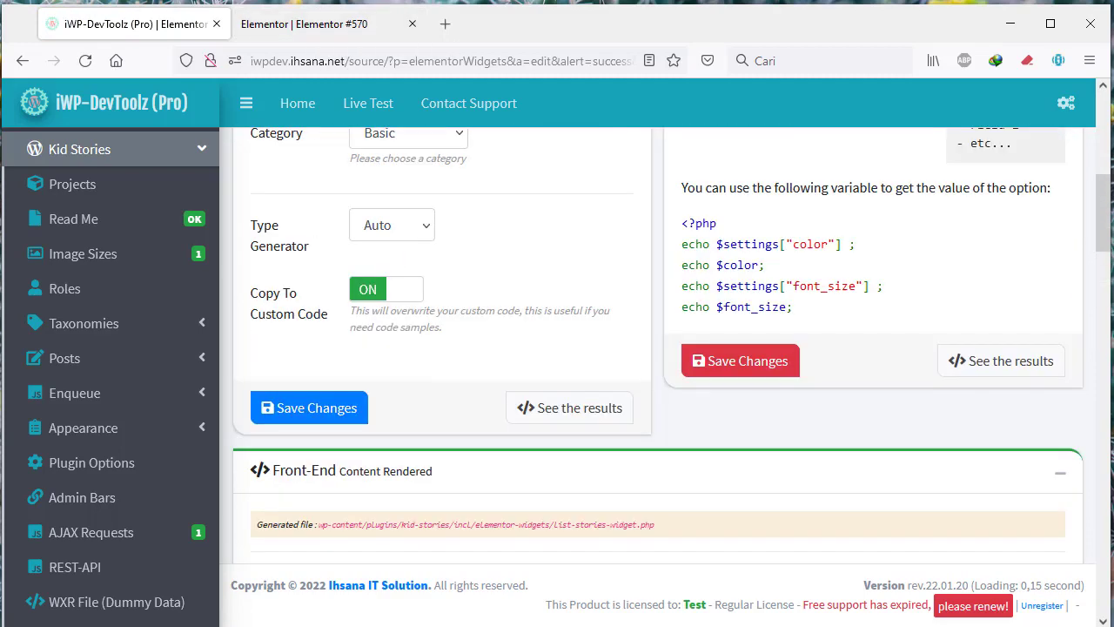
{"action": "left_click", "coordinate": [281, 25]}
{"action": "left_click", "coordinate": [86, 60]}
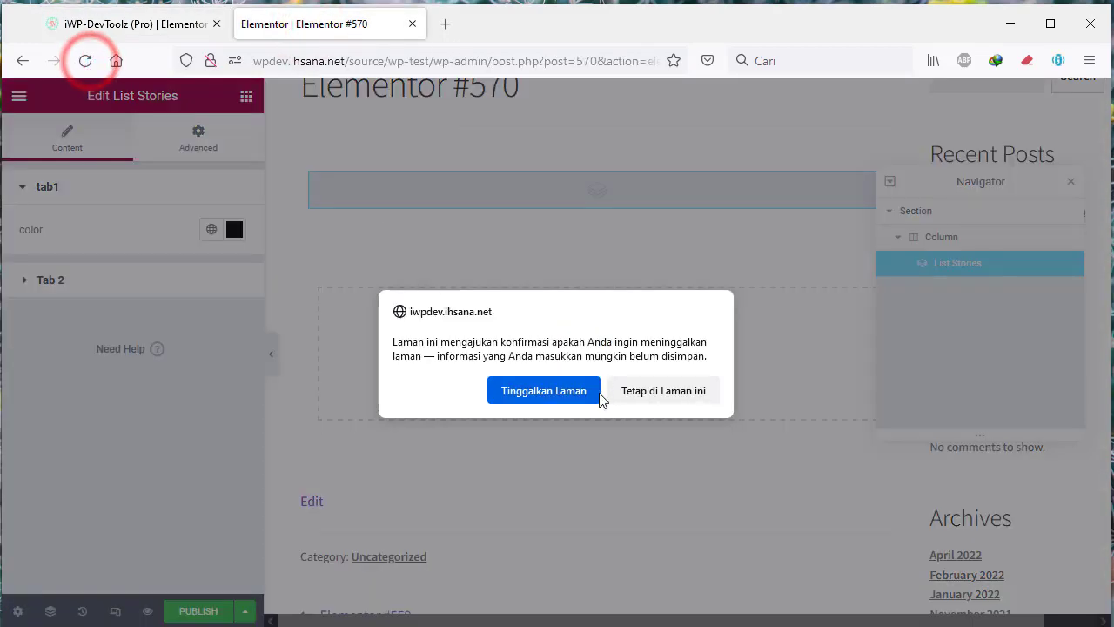
{"action": "left_click", "coordinate": [553, 391]}
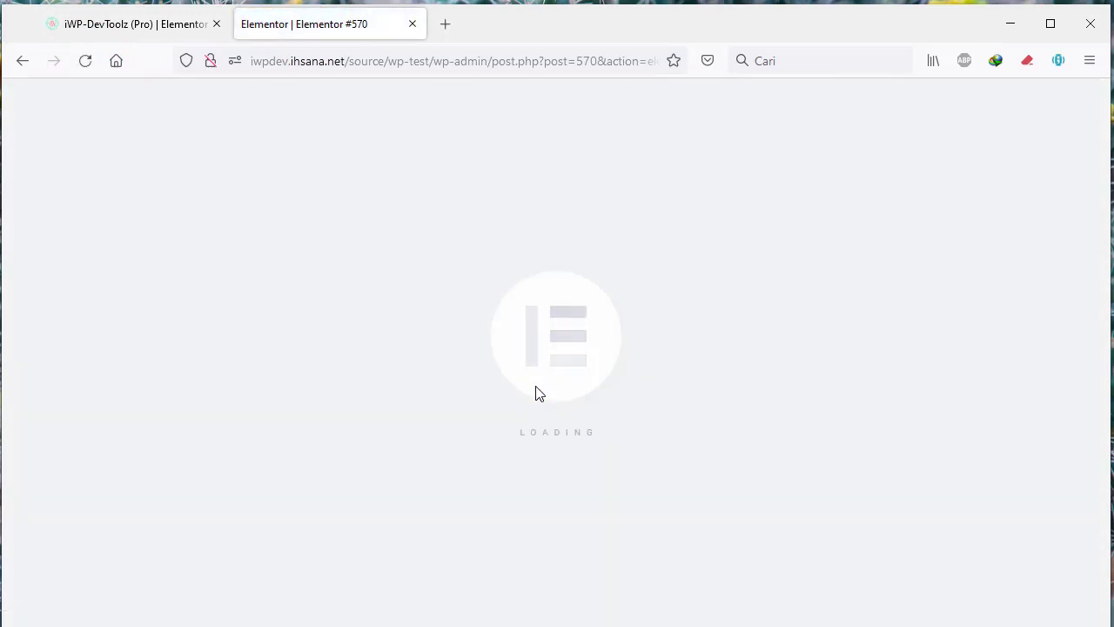
{"action": "scroll", "coordinate": [533, 391], "scroll_direction": "down", "scroll_amount": 5}
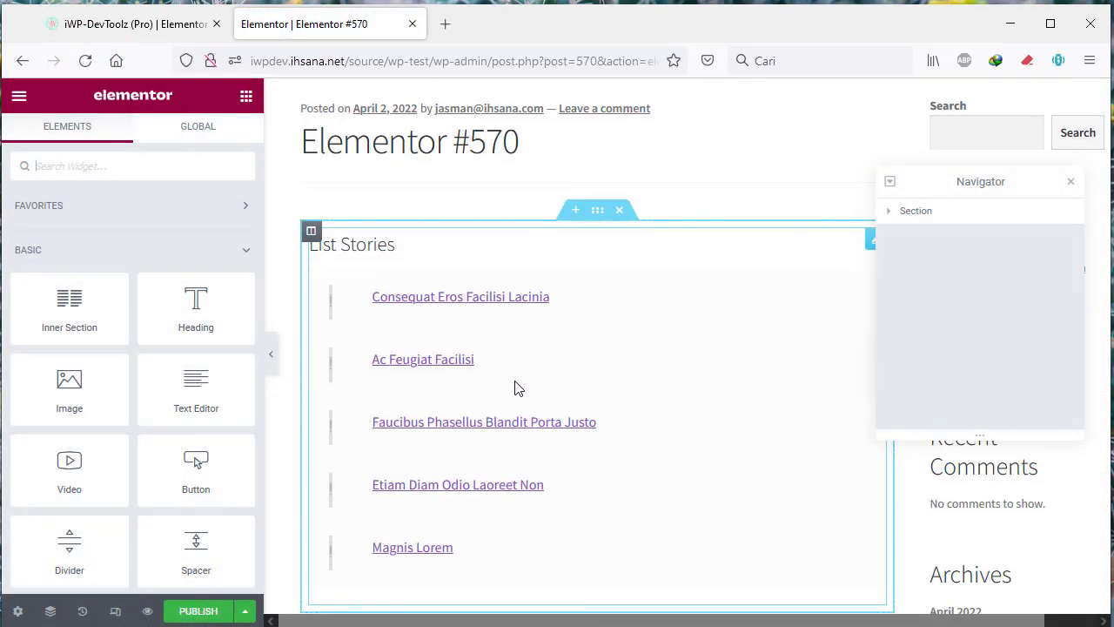
{"action": "scroll", "coordinate": [403, 370], "scroll_direction": "down", "scroll_amount": 2}
{"action": "scroll", "coordinate": [375, 326], "scroll_direction": "up", "scroll_amount": 1}
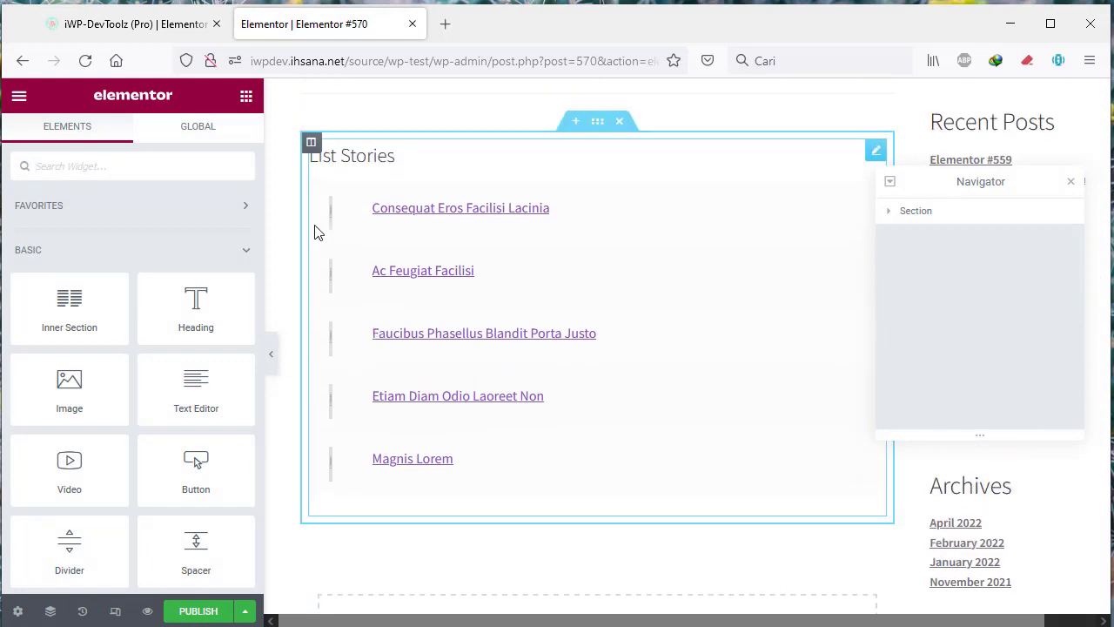
- Open the List Stories widget's settings and examine its options alongside the stories rendered in the post
{"action": "left_click", "coordinate": [875, 151]}
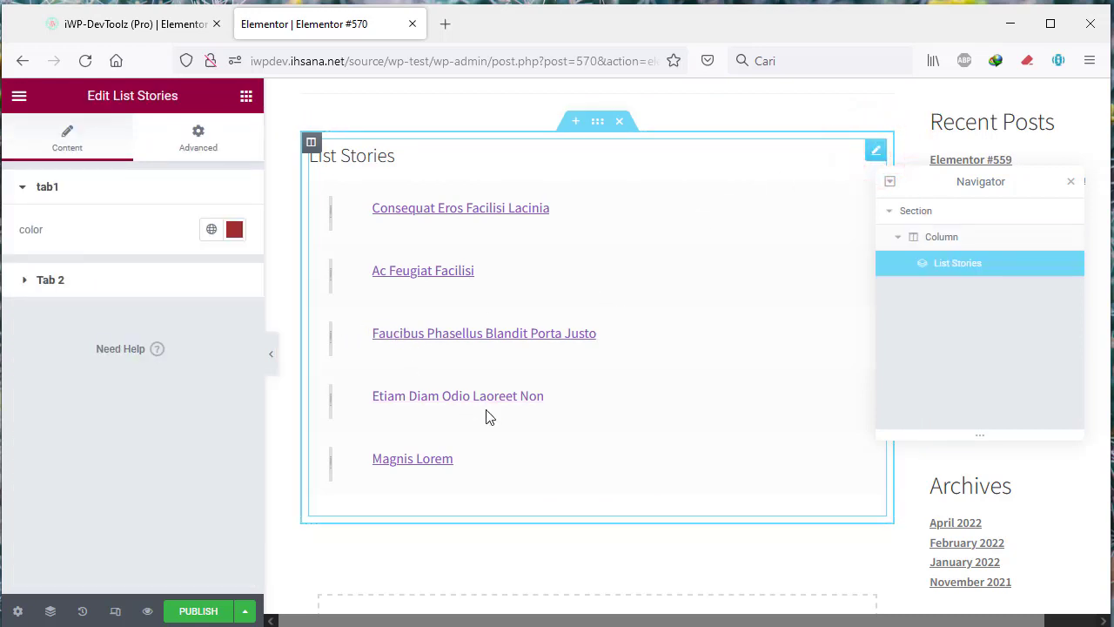
{"action": "scroll", "coordinate": [490, 414], "scroll_direction": "down", "scroll_amount": 2}
{"action": "scroll", "coordinate": [489, 409], "scroll_direction": "up", "scroll_amount": 4}
{"action": "scroll", "coordinate": [489, 409], "scroll_direction": "down", "scroll_amount": 2}
{"action": "scroll", "coordinate": [490, 409], "scroll_direction": "up", "scroll_amount": 1}
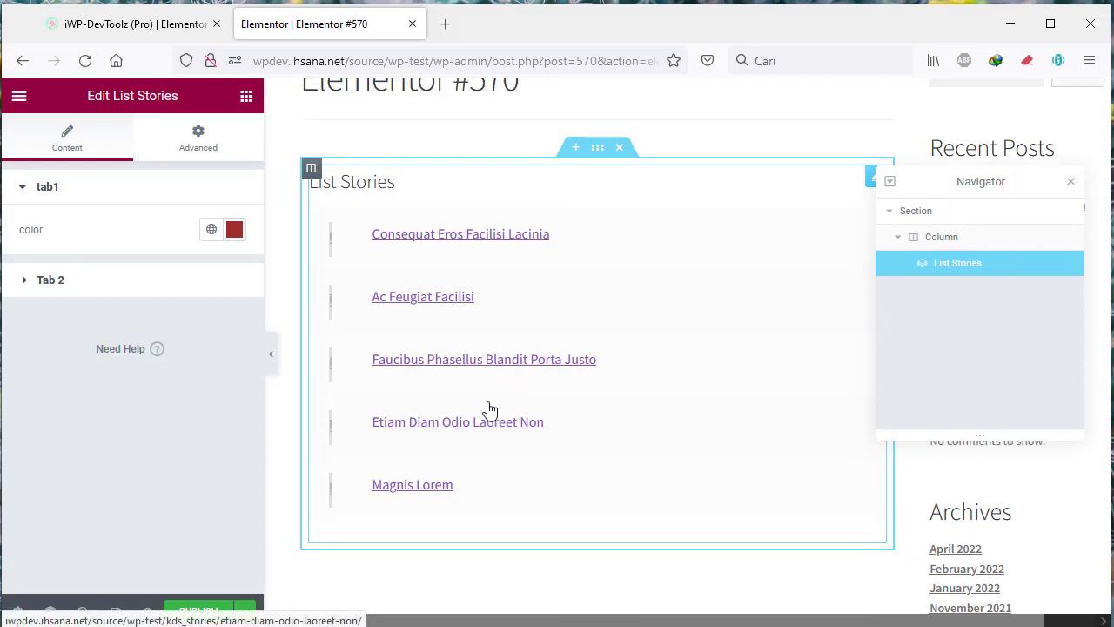
{"action": "scroll", "coordinate": [489, 409], "scroll_direction": "up", "scroll_amount": 1}
{"action": "scroll", "coordinate": [791, 261], "scroll_direction": "down", "scroll_amount": 2}
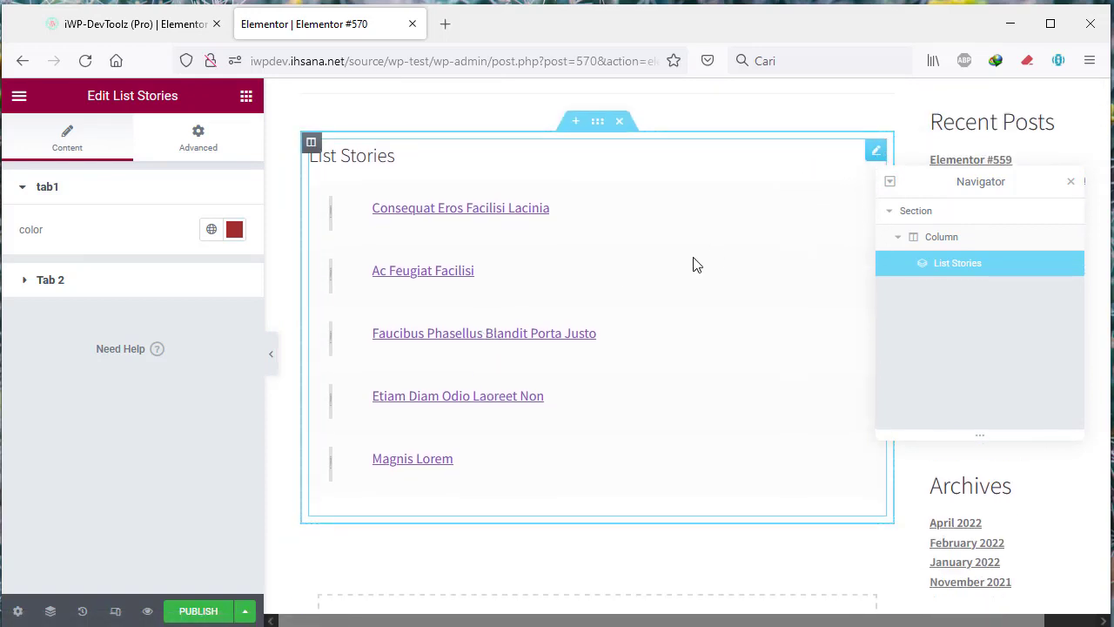
{"action": "scroll", "coordinate": [696, 265], "scroll_direction": "up", "scroll_amount": 2}
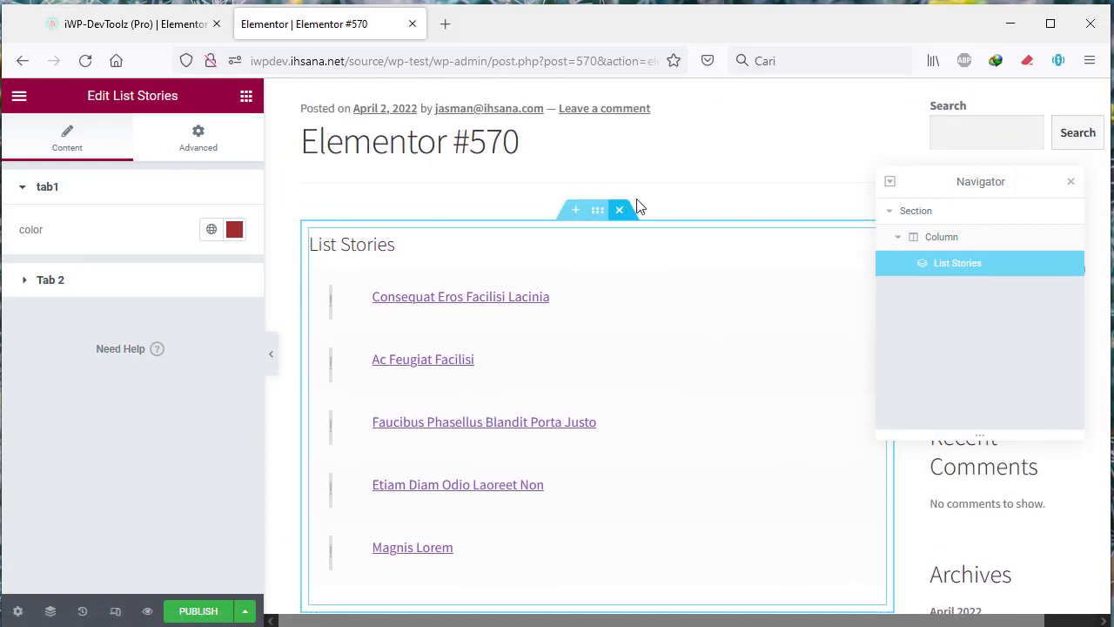
{"action": "left_click", "coordinate": [683, 200]}
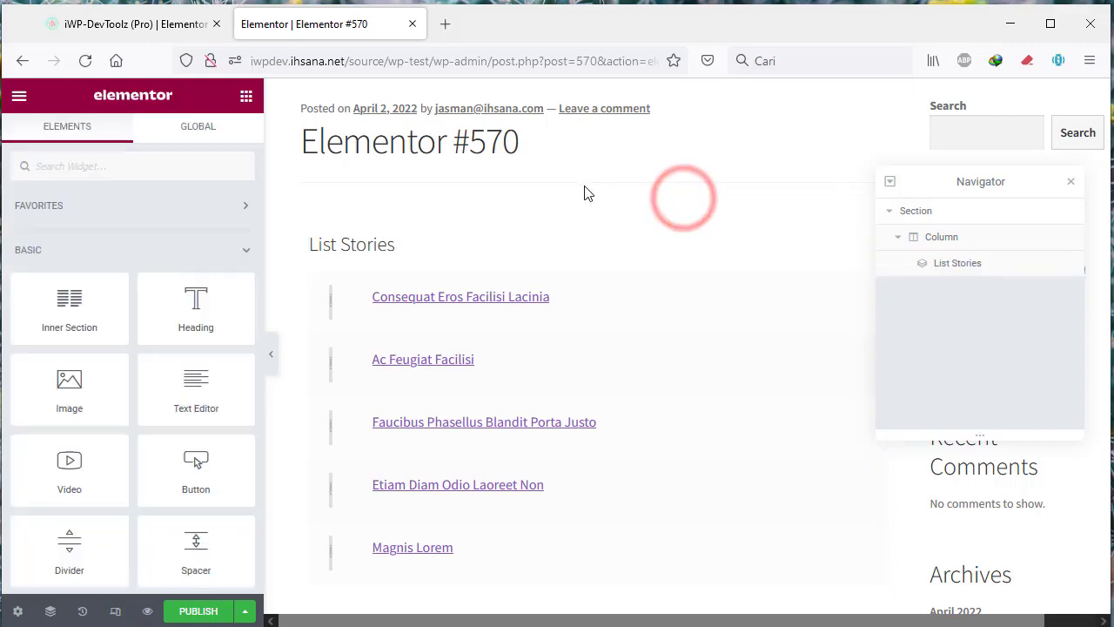
- In iWP-DevToolz, set the List Stories widget's Type Generator to Custom-code, turn Copy To Custom Code off, and save the changes
{"action": "left_click", "coordinate": [178, 28]}
{"action": "scroll", "coordinate": [632, 363], "scroll_direction": "down", "scroll_amount": 5}
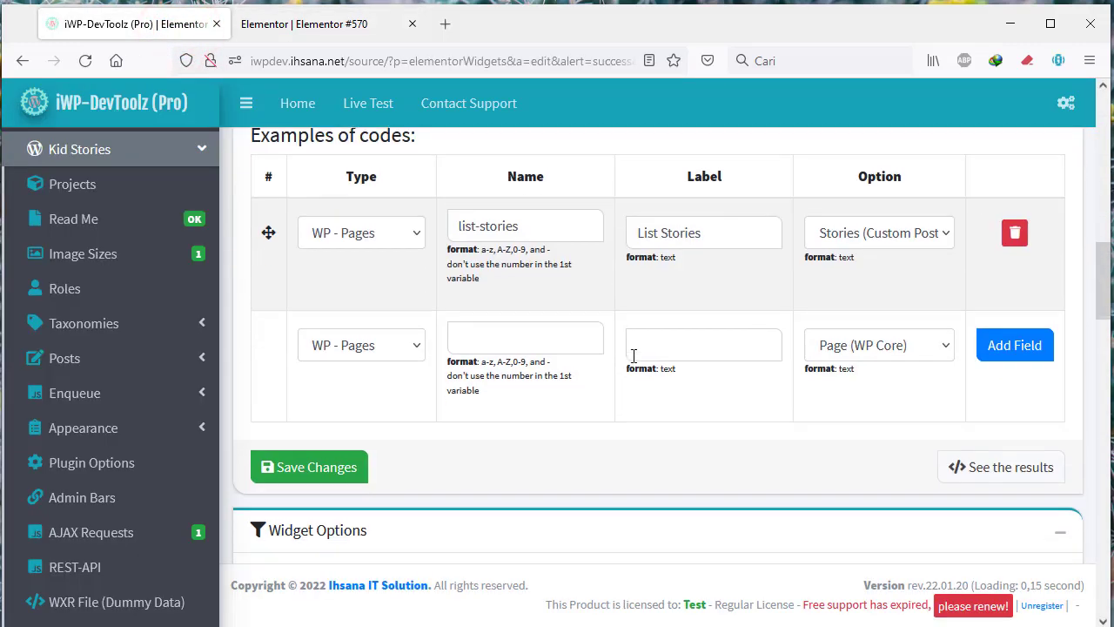
{"action": "scroll", "coordinate": [635, 363], "scroll_direction": "up", "scroll_amount": 6}
{"action": "scroll", "coordinate": [376, 386], "scroll_direction": "up", "scroll_amount": 2}
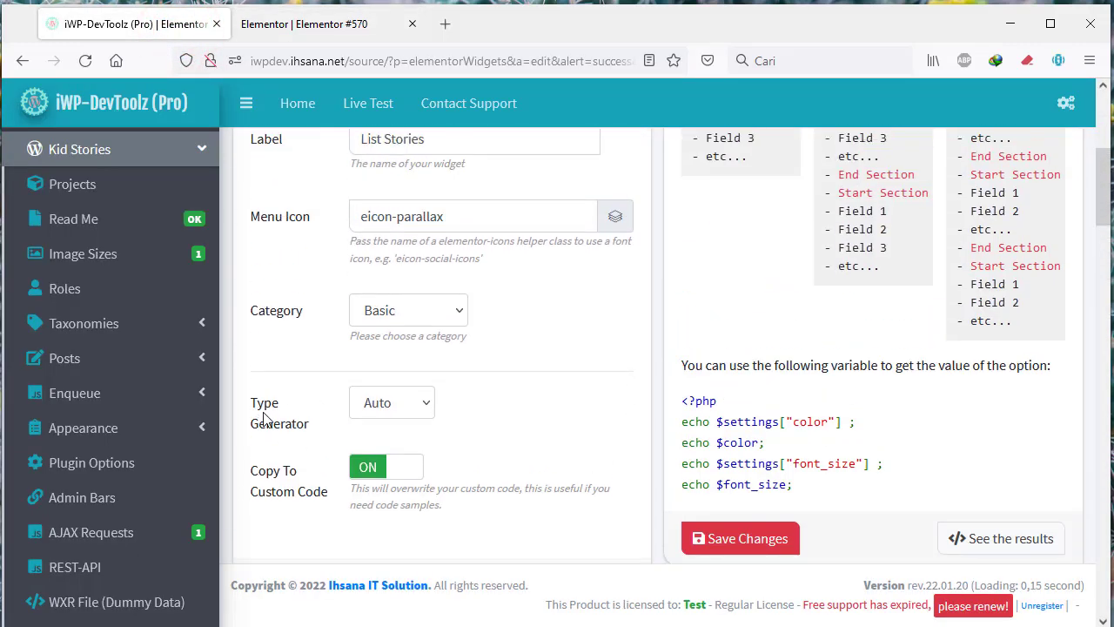
{"action": "left_click", "coordinate": [423, 411]}
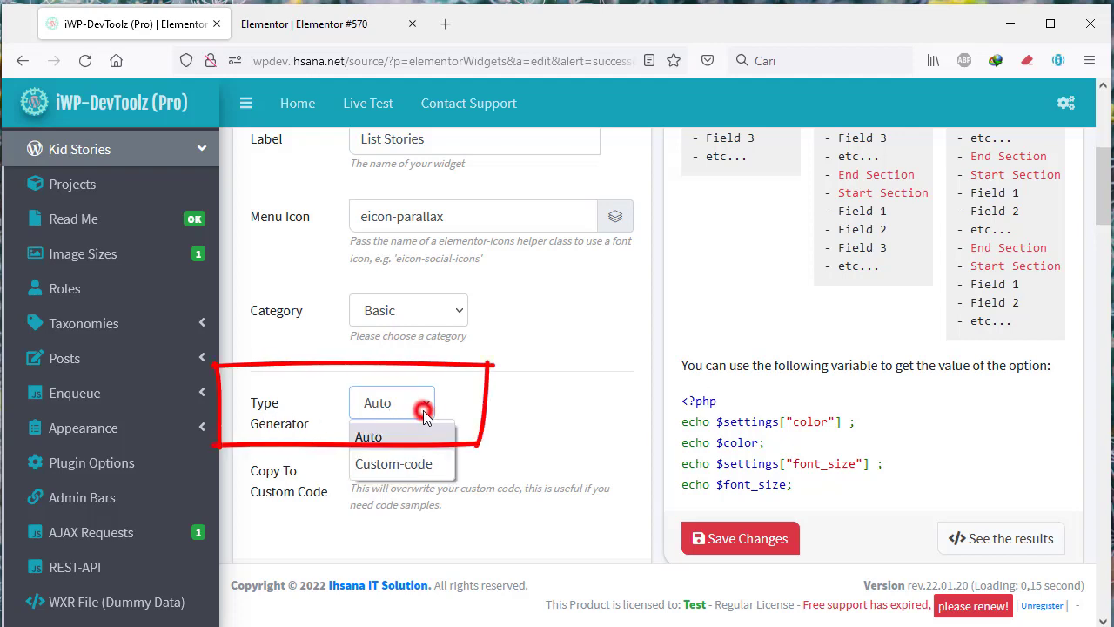
{"action": "left_click", "coordinate": [405, 464]}
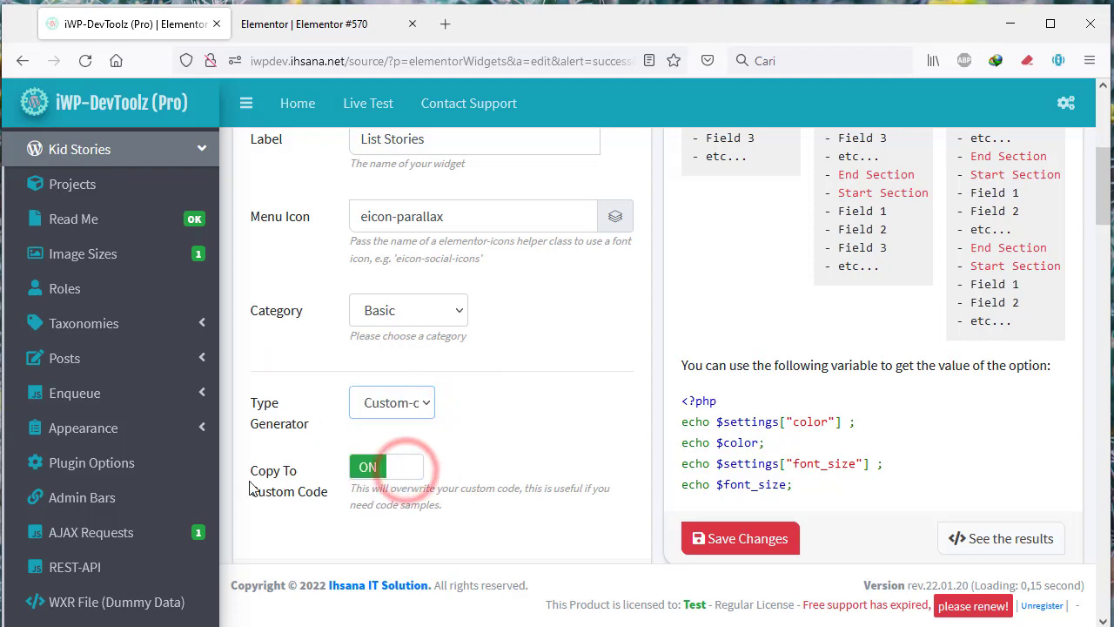
{"action": "scroll", "coordinate": [264, 464], "scroll_direction": "down", "scroll_amount": 2}
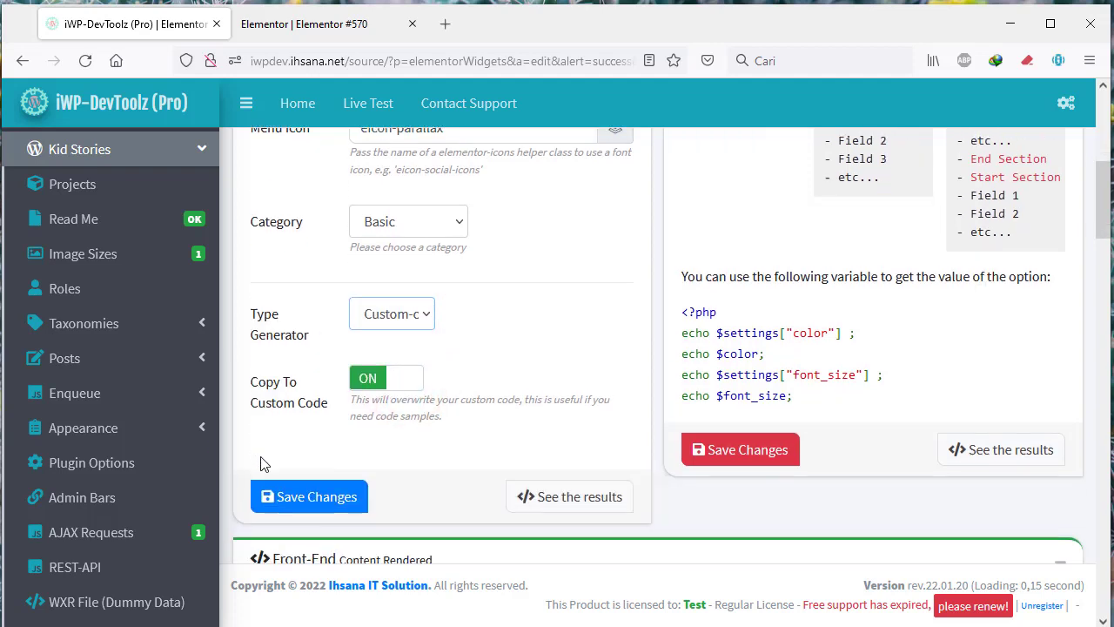
{"action": "left_click", "coordinate": [384, 387]}
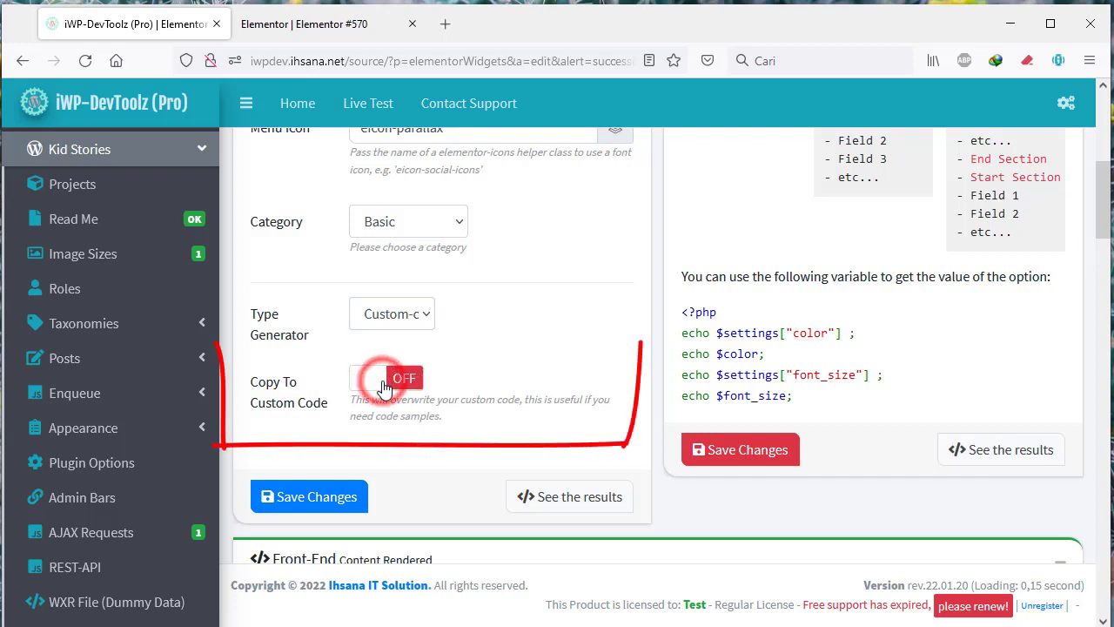
{"action": "left_click", "coordinate": [340, 498]}
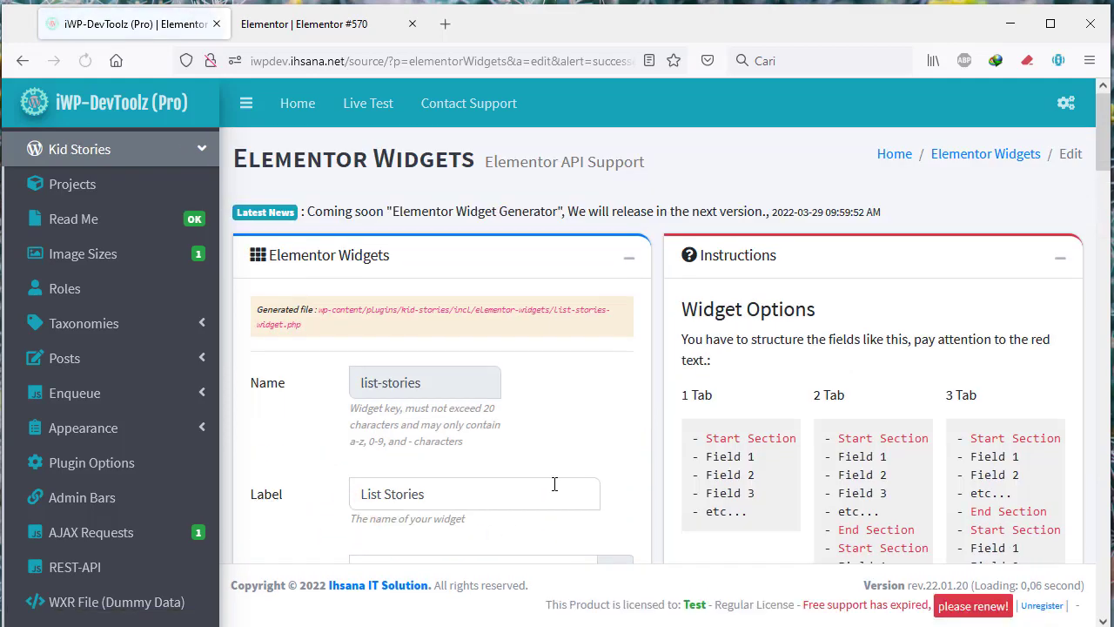
- Examine the register_controls and render code in the widget's Custom Code section
{"action": "scroll", "coordinate": [587, 482], "scroll_direction": "down", "scroll_amount": 20}
{"action": "scroll", "coordinate": [586, 483], "scroll_direction": "down", "scroll_amount": 15}
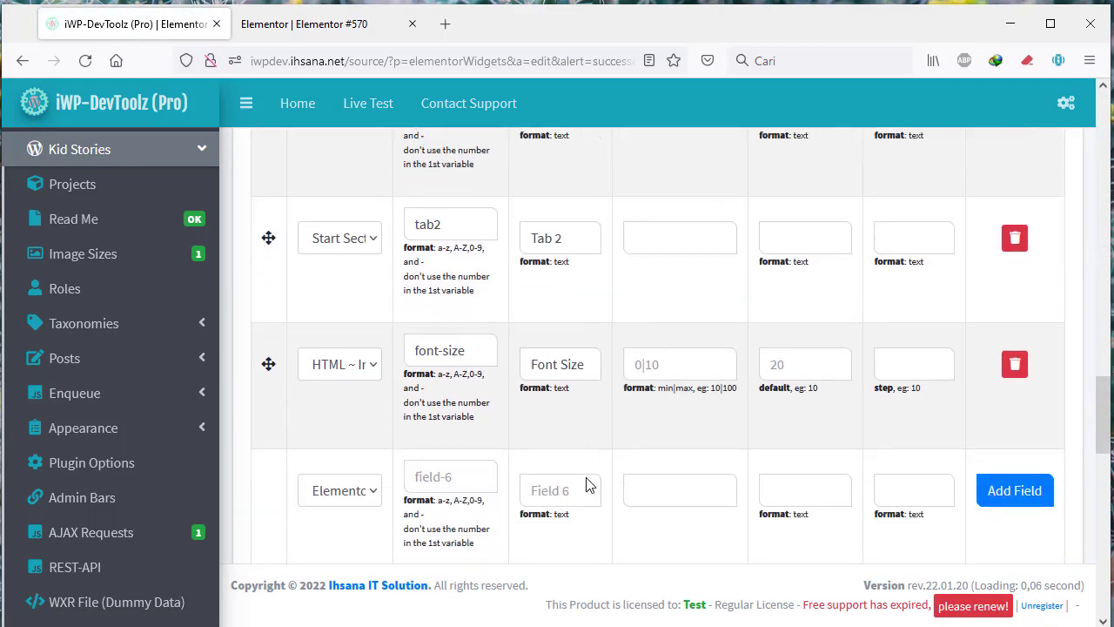
{"action": "scroll", "coordinate": [330, 323], "scroll_direction": "down", "scroll_amount": 4}
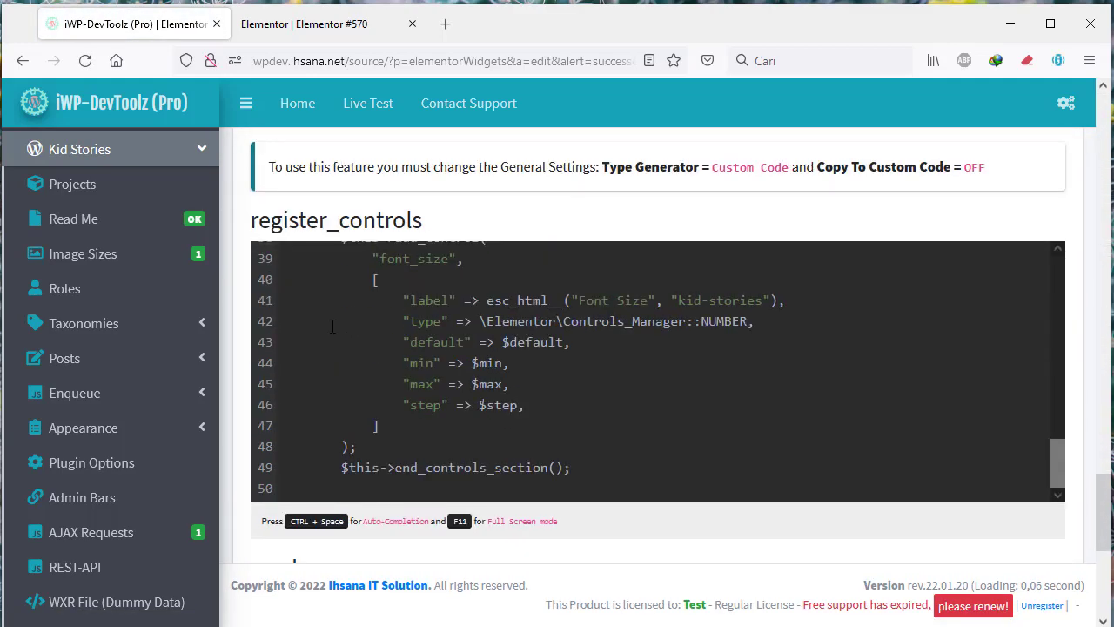
{"action": "scroll", "coordinate": [552, 446], "scroll_direction": "up", "scroll_amount": 8}
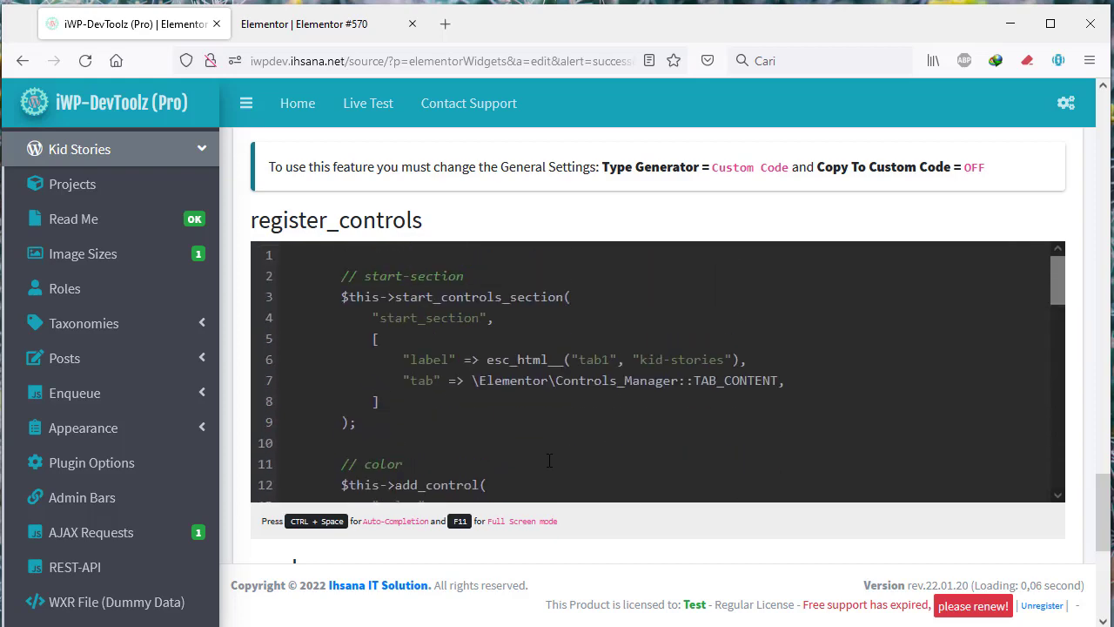
{"action": "scroll", "coordinate": [550, 474], "scroll_direction": "up", "scroll_amount": 3}
{"action": "scroll", "coordinate": [552, 474], "scroll_direction": "down", "scroll_amount": 8}
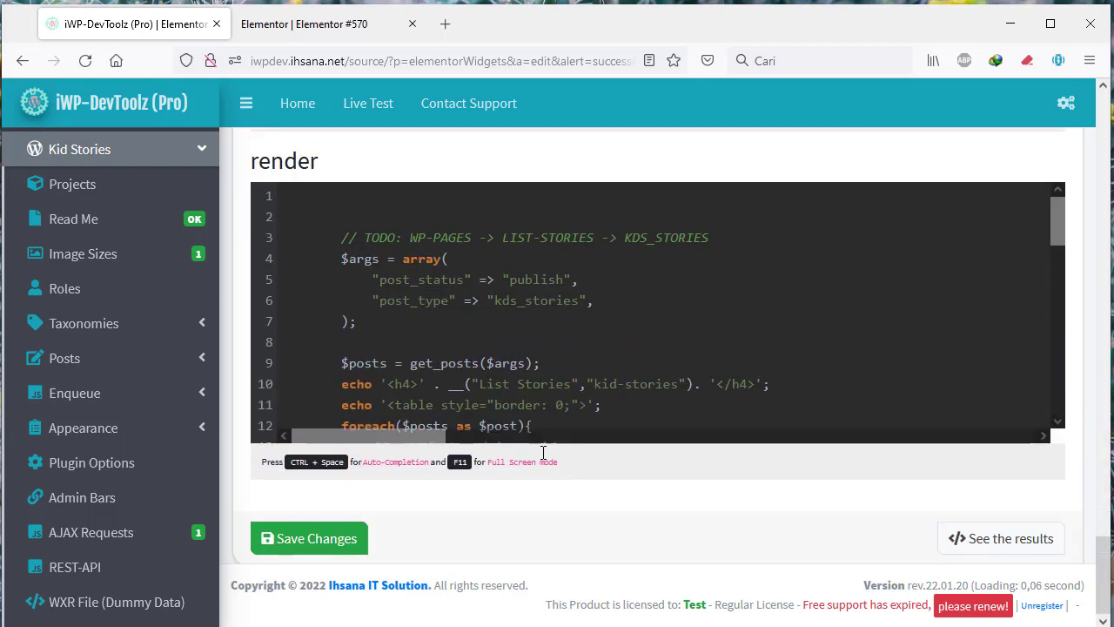
{"action": "scroll", "coordinate": [543, 452], "scroll_direction": "up", "scroll_amount": 1}
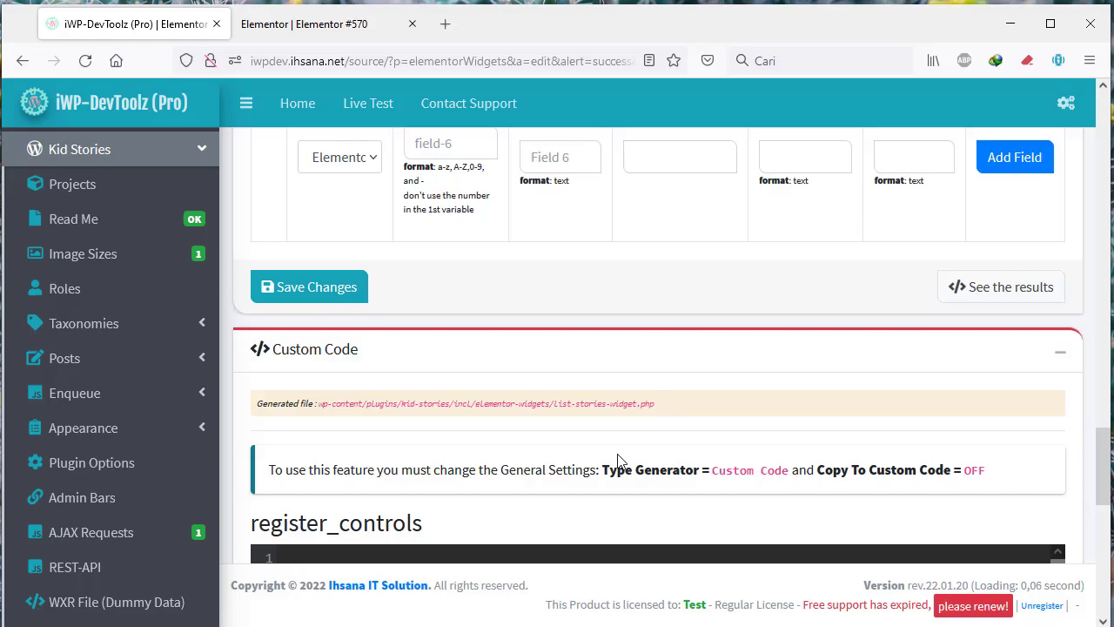